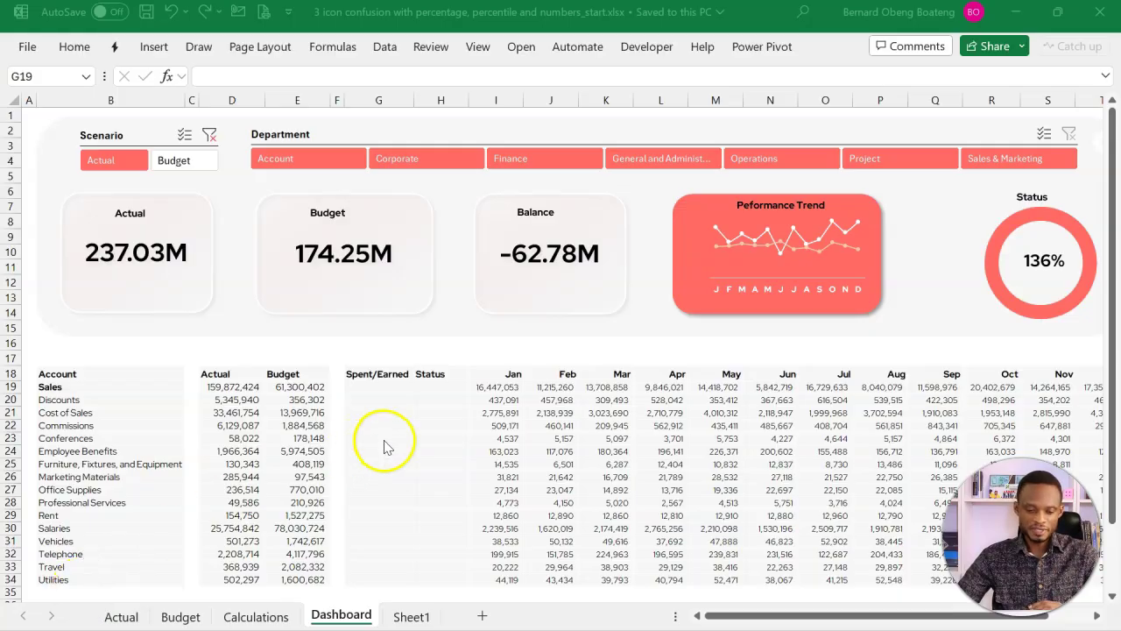
# Inspect the spilled Account list and account names around the Sales Spent/Earned cell G19
pyautogui.click(383, 439)
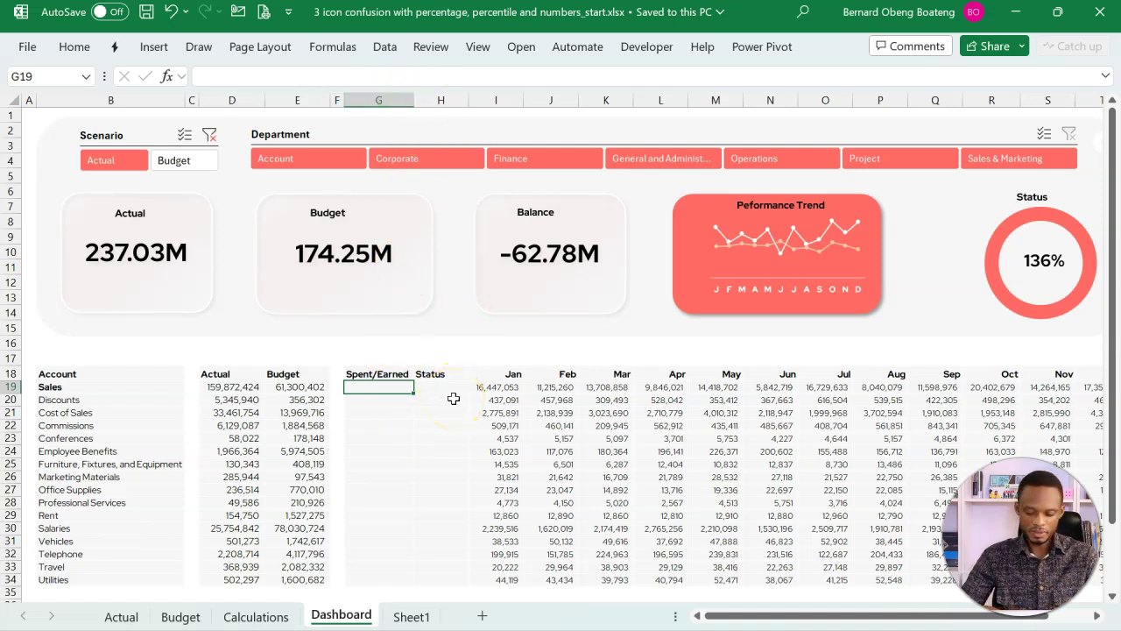
pyautogui.scroll(2, 454, 399)
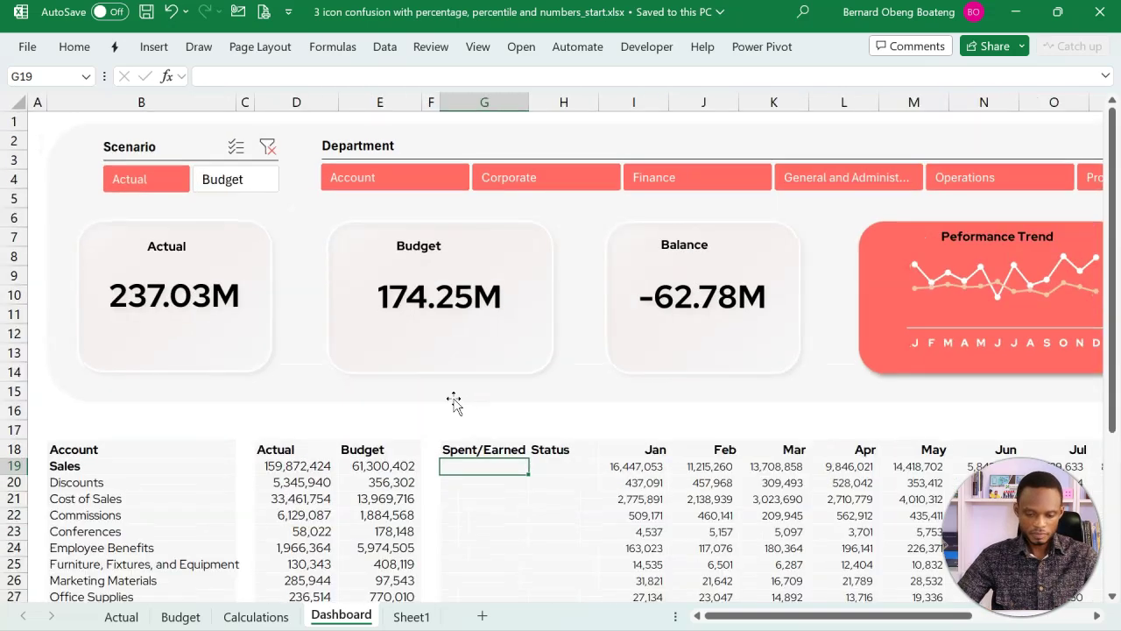
pyautogui.scroll(-3, 368, 284)
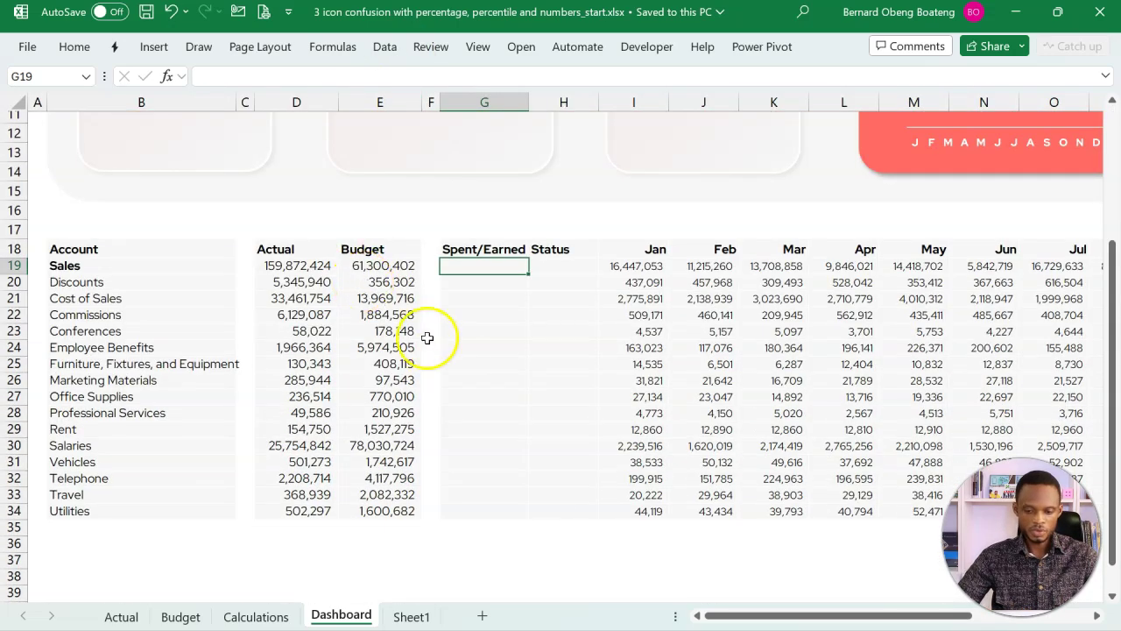
pyautogui.hscroll(1, 447, 352)
pyautogui.hscroll(-2, 449, 353)
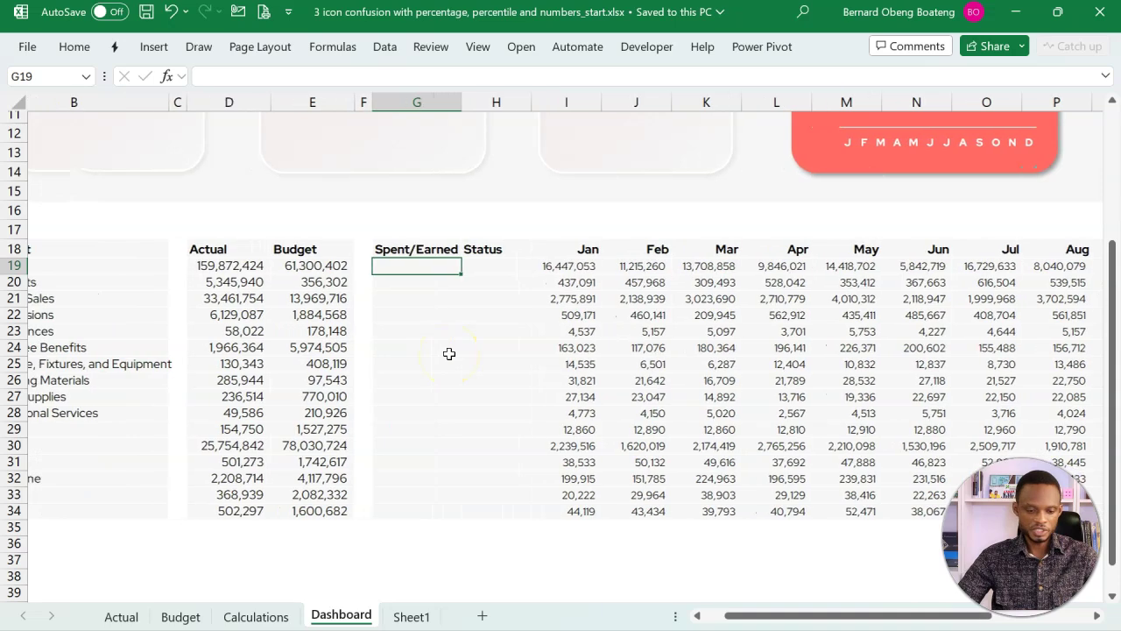
pyautogui.hscroll(-1, 448, 353)
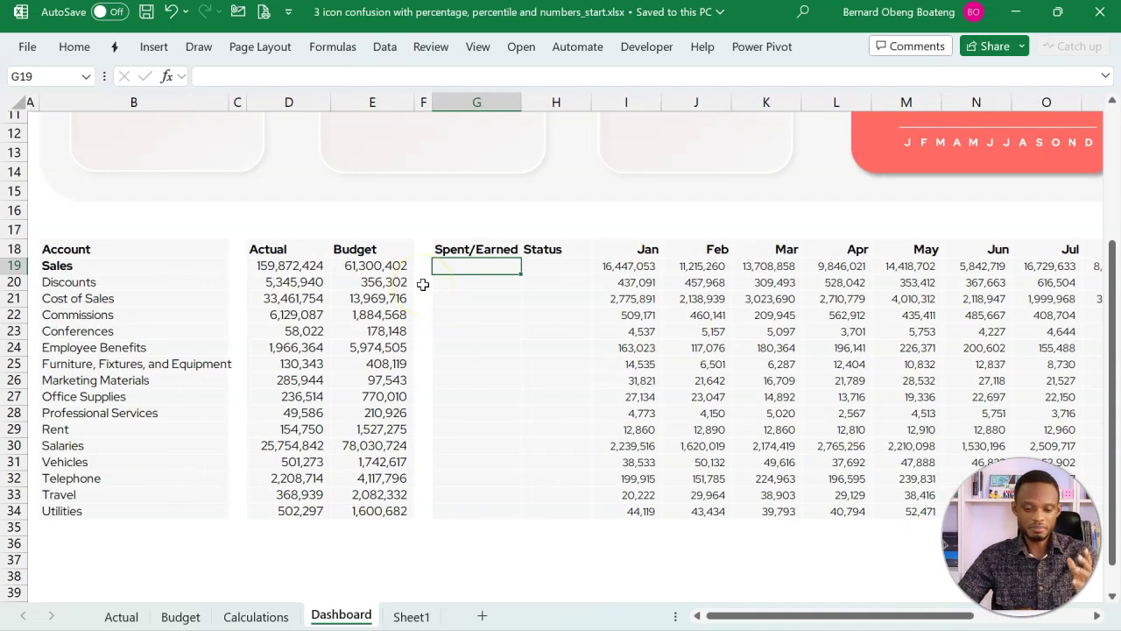
pyautogui.click(169, 269)
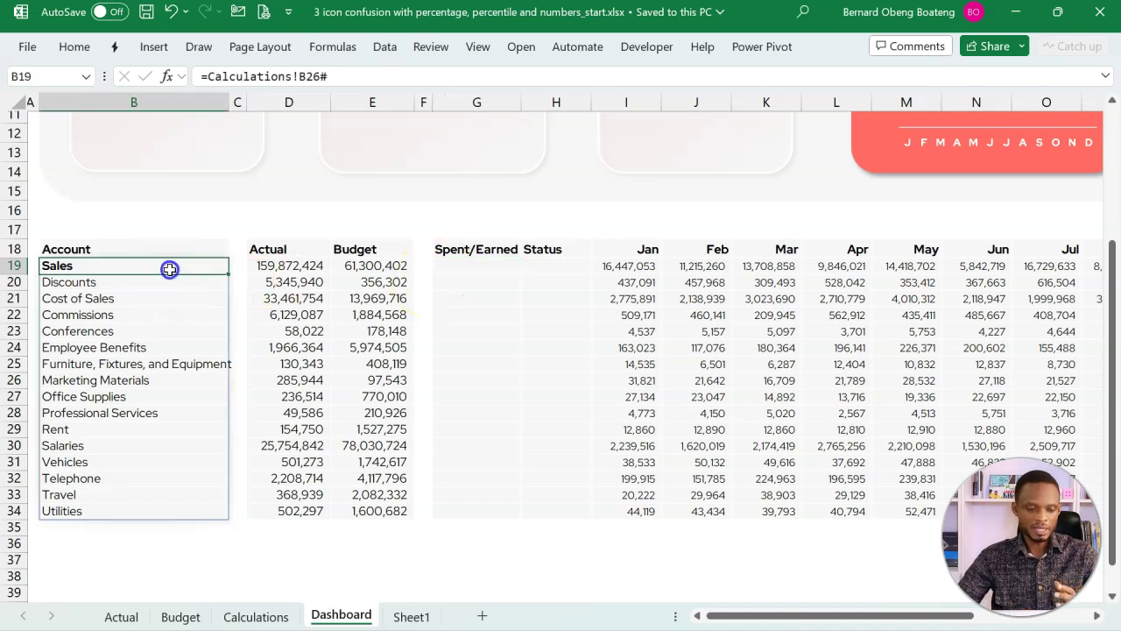
pyautogui.click(456, 266)
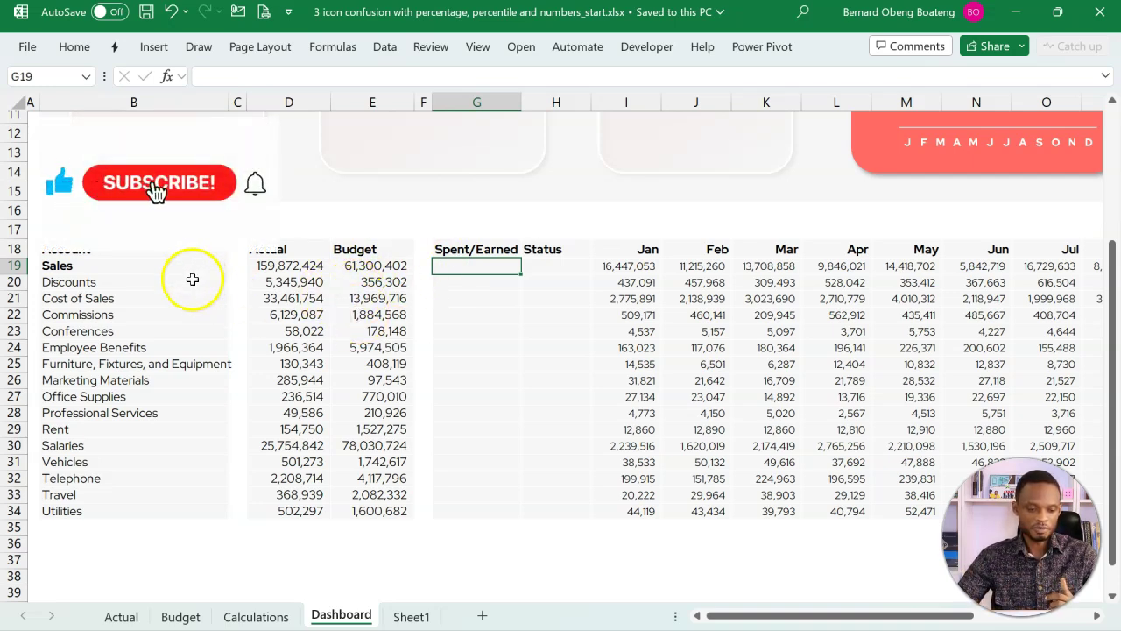
pyautogui.moveTo(190, 281); pyautogui.dragTo(180, 502)
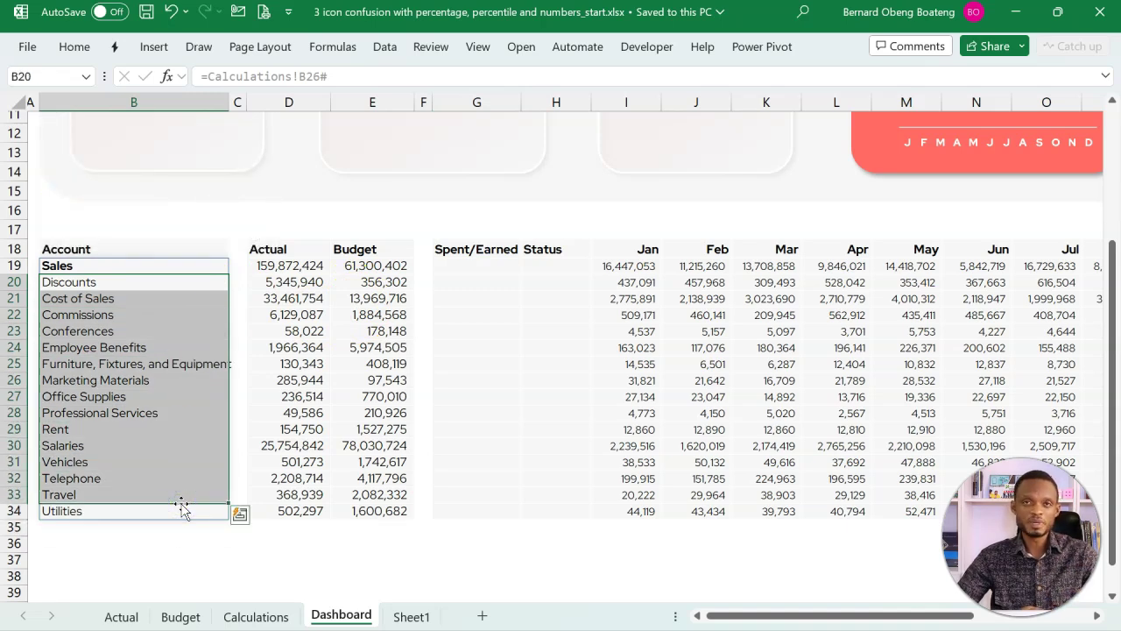
pyautogui.click(490, 268)
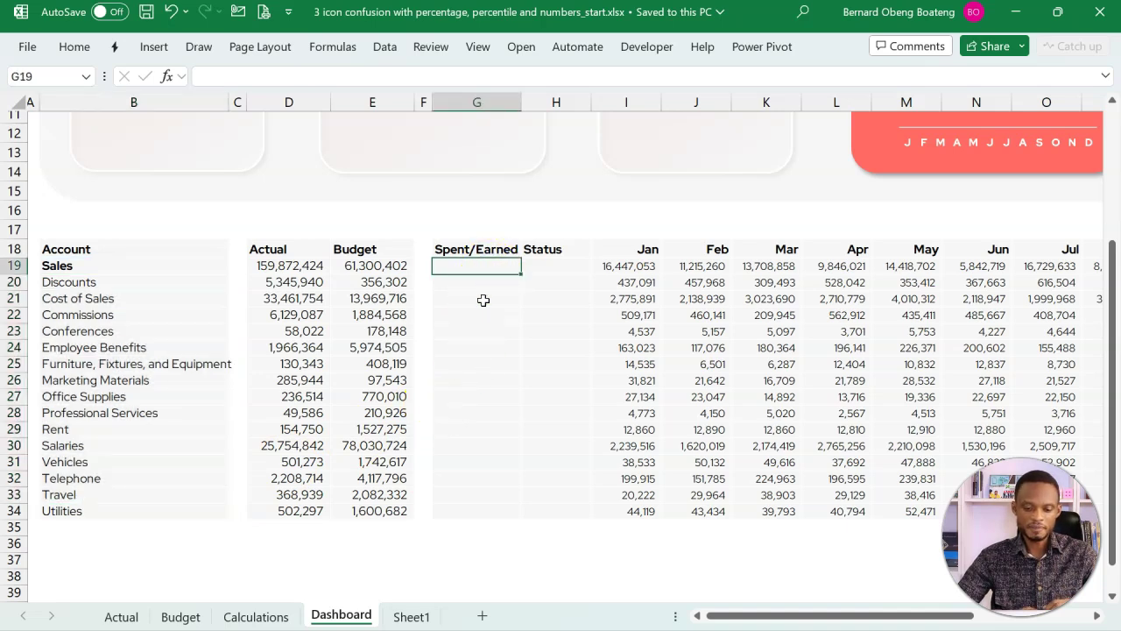
# Enter =D19/E19 in G19 to divide the Sales Actual by its Budget
pyautogui.write('=')
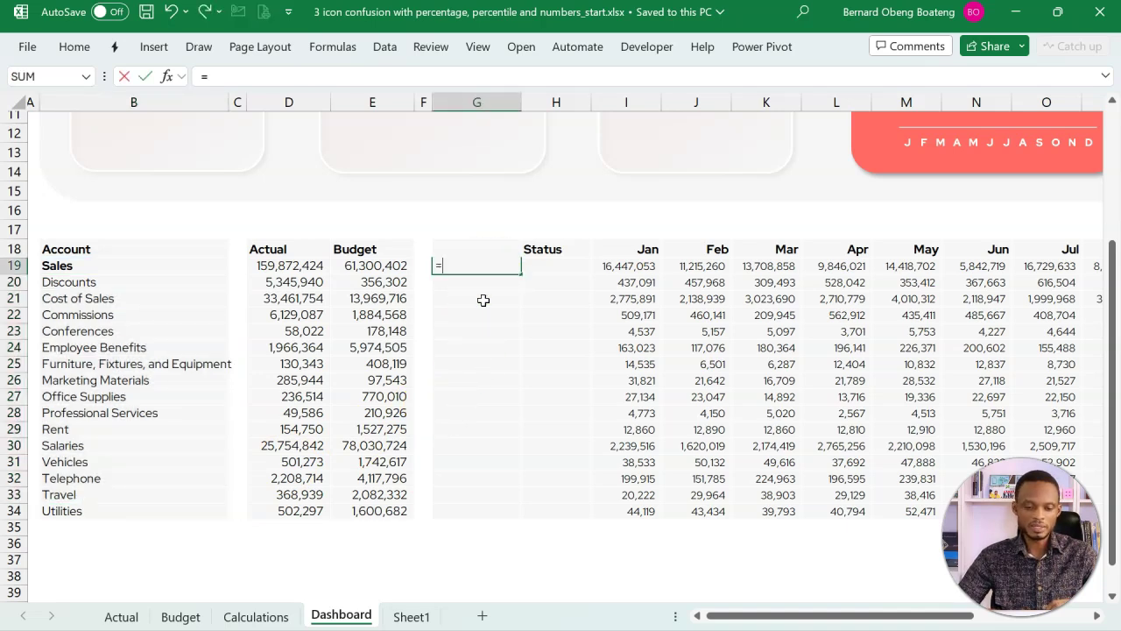
pyautogui.click(310, 269)
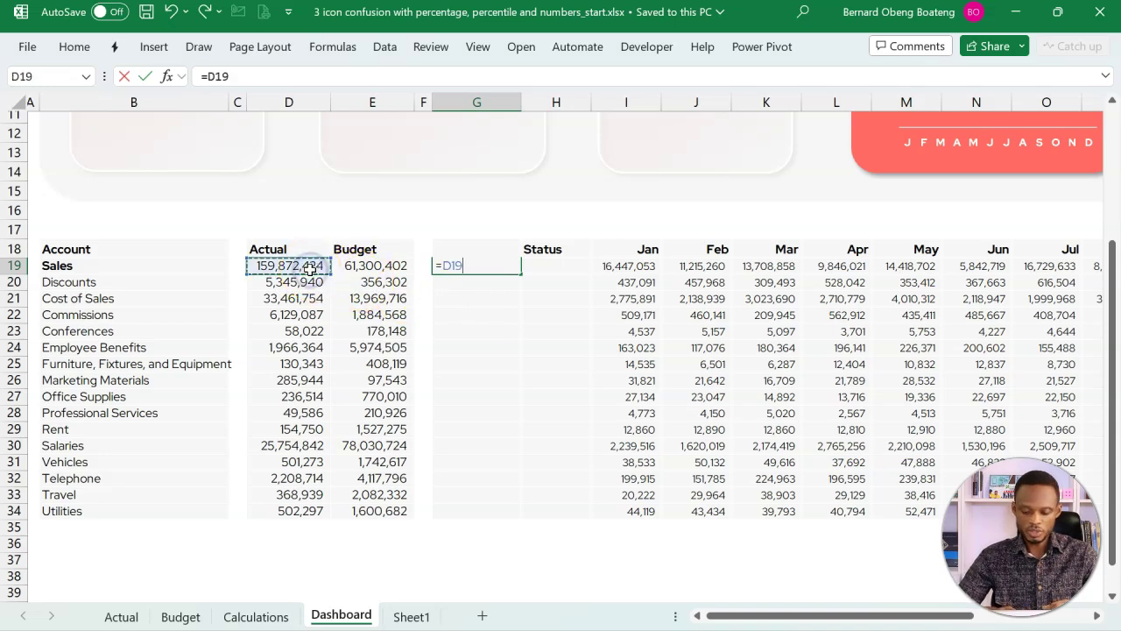
pyautogui.write('/')
pyautogui.click(356, 268)
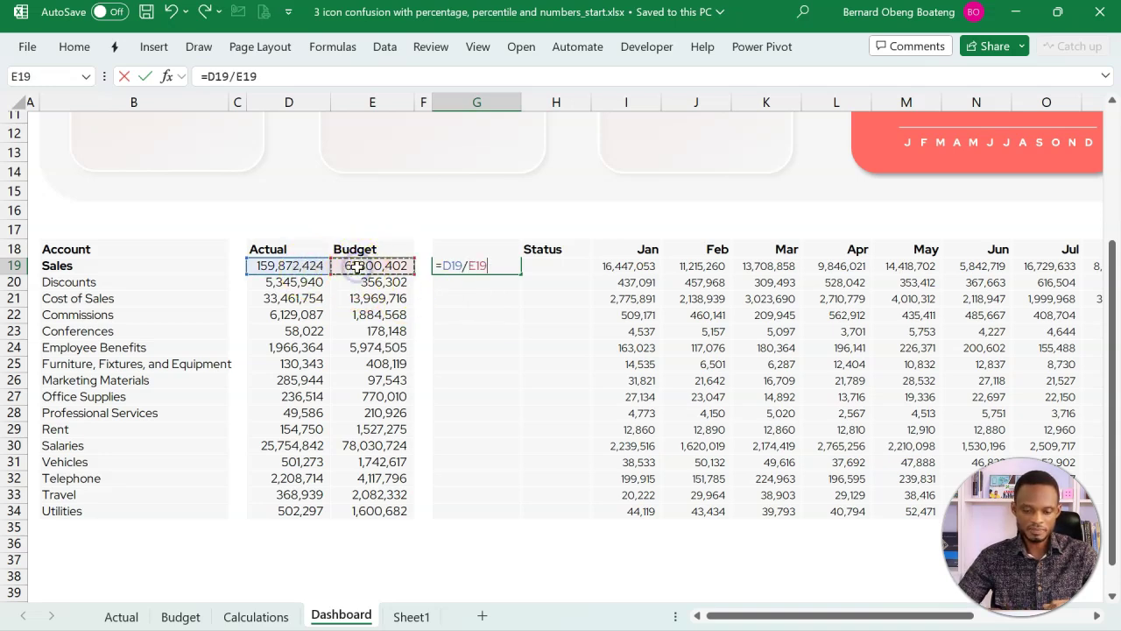
pyautogui.press('Return')
# Fill the formula down G19:G34 to Utilities, then select the percentages below Sales
pyautogui.click(471, 266)
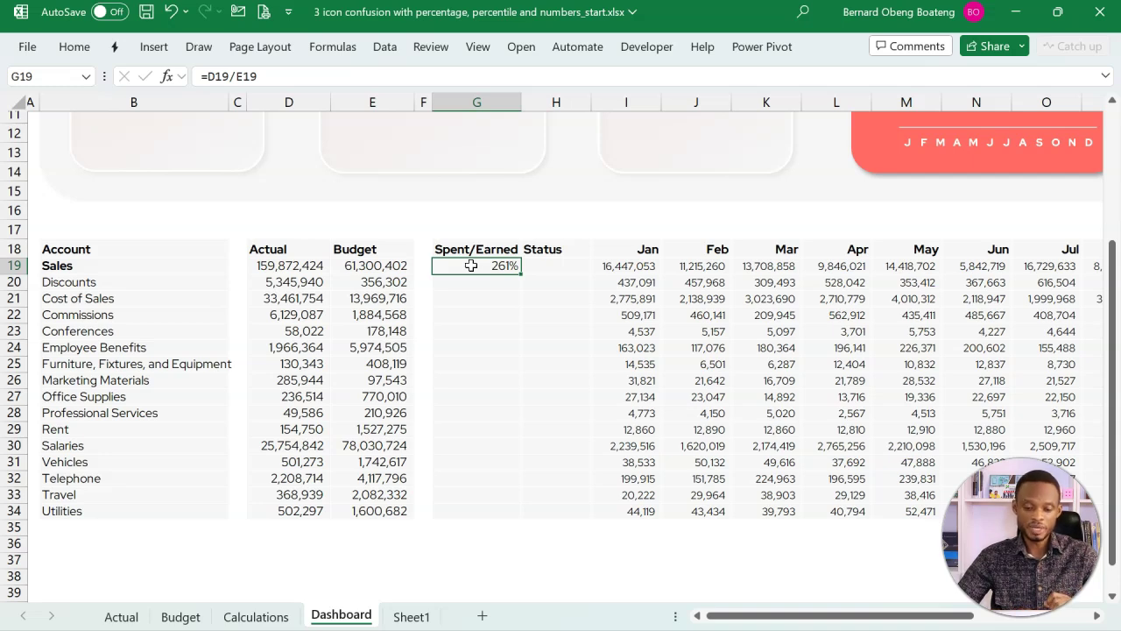
pyautogui.hotkey('shift', 'Down')
pyautogui.hotkey('shift', 'Down')
pyautogui.hotkey('shift', 'Down')
pyautogui.hotkey('shift', 'Down')
pyautogui.hotkey('shift', 'Down')
pyautogui.hotkey('shift', 'Down')
pyautogui.hotkey('shift', 'Down')
pyautogui.hotkey('shift', 'Down')
pyautogui.hotkey('shift', 'Down')
pyautogui.hotkey('shift', 'Down')
pyautogui.hotkey('shift', 'Down')
pyautogui.hotkey('shift', 'Down')
pyautogui.hotkey('shift', 'Down')
pyautogui.hotkey('shift', 'Down')
pyautogui.hotkey('shift', 'Down')
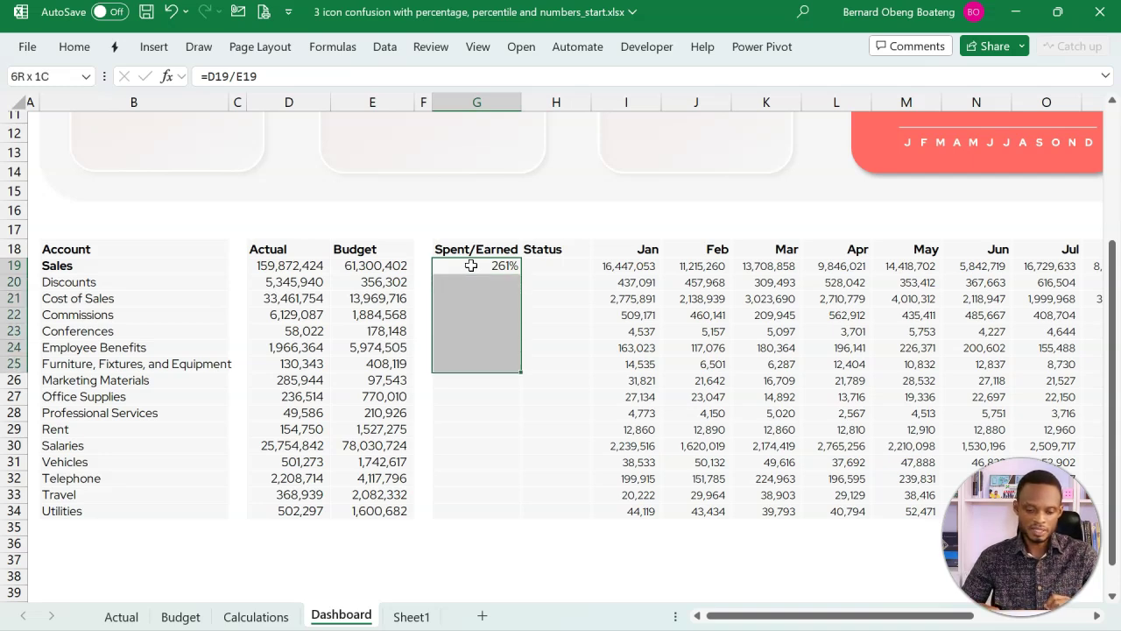
pyautogui.hotkey('ctrl', 'd')
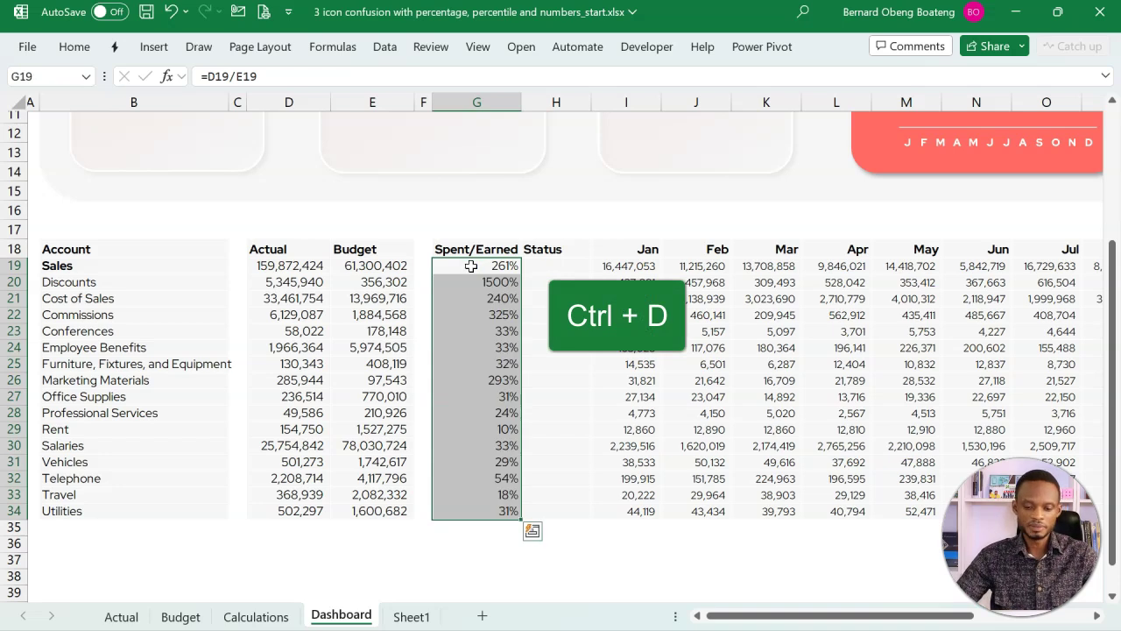
pyautogui.click(488, 282)
pyautogui.moveTo(487, 282); pyautogui.dragTo(480, 510)
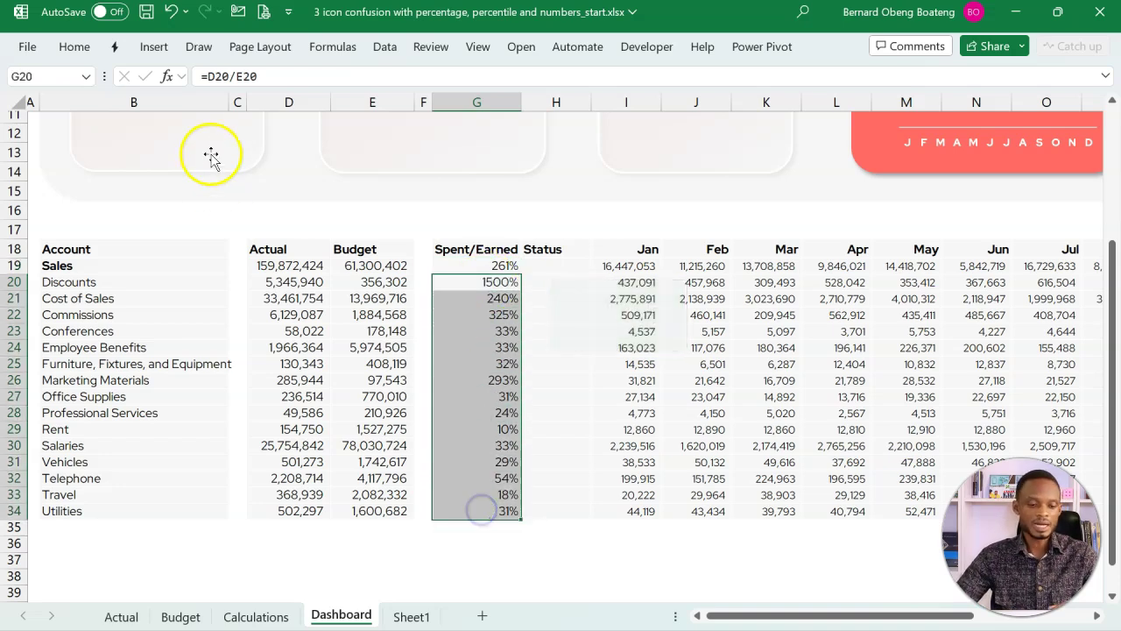
# Colour the Discounts-to-Utilities percentages red
pyautogui.click(78, 46)
pyautogui.click(272, 106)
pyautogui.click(477, 261)
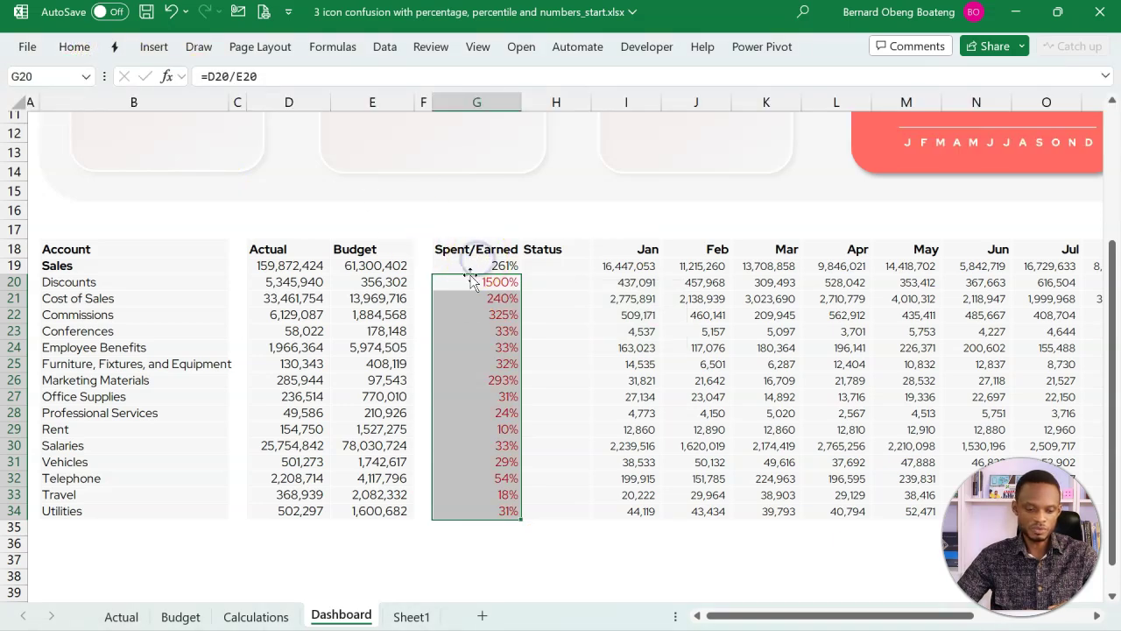
# Check the Discounts Budget, Actual and Spent/Earned formula cells
pyautogui.click(467, 285)
pyautogui.click(373, 282)
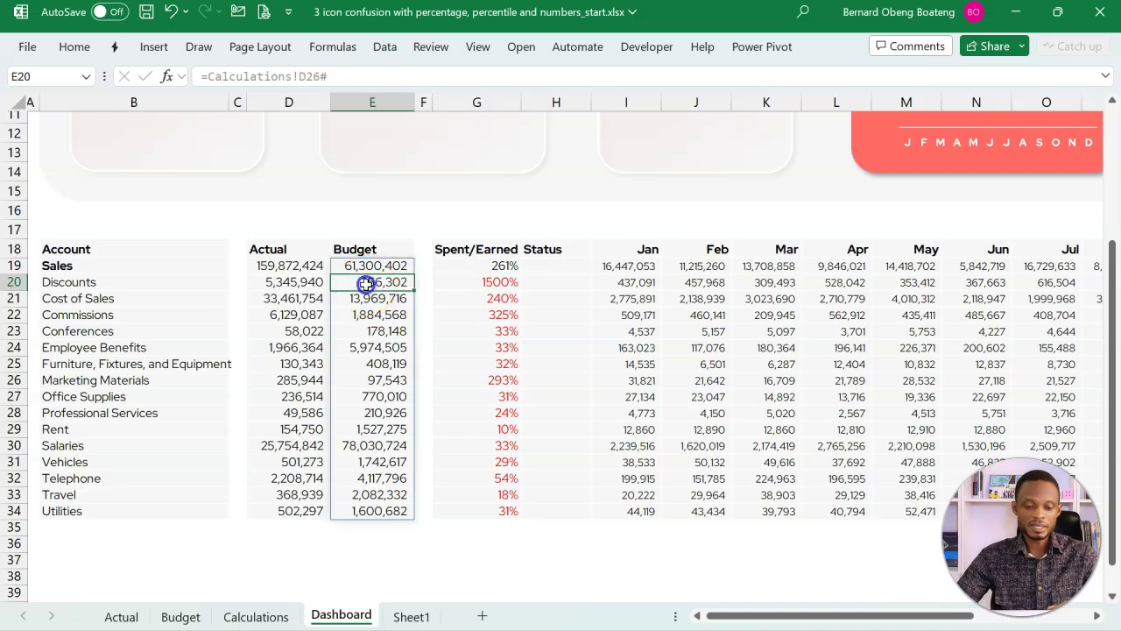
pyautogui.click(291, 283)
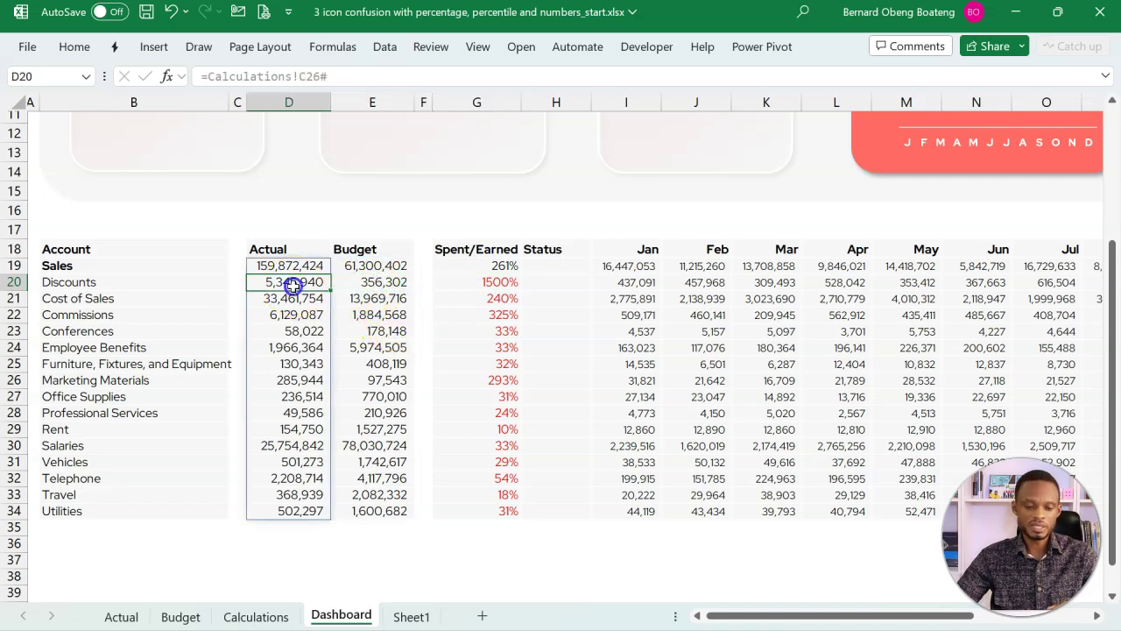
pyautogui.click(447, 282)
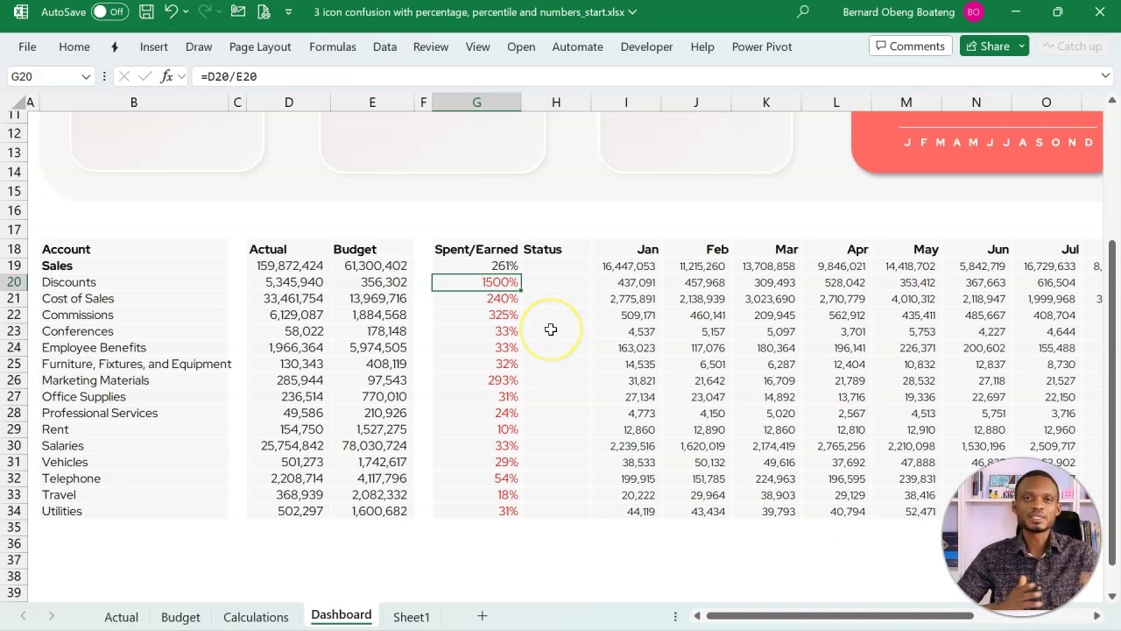
pyautogui.click(638, 226)
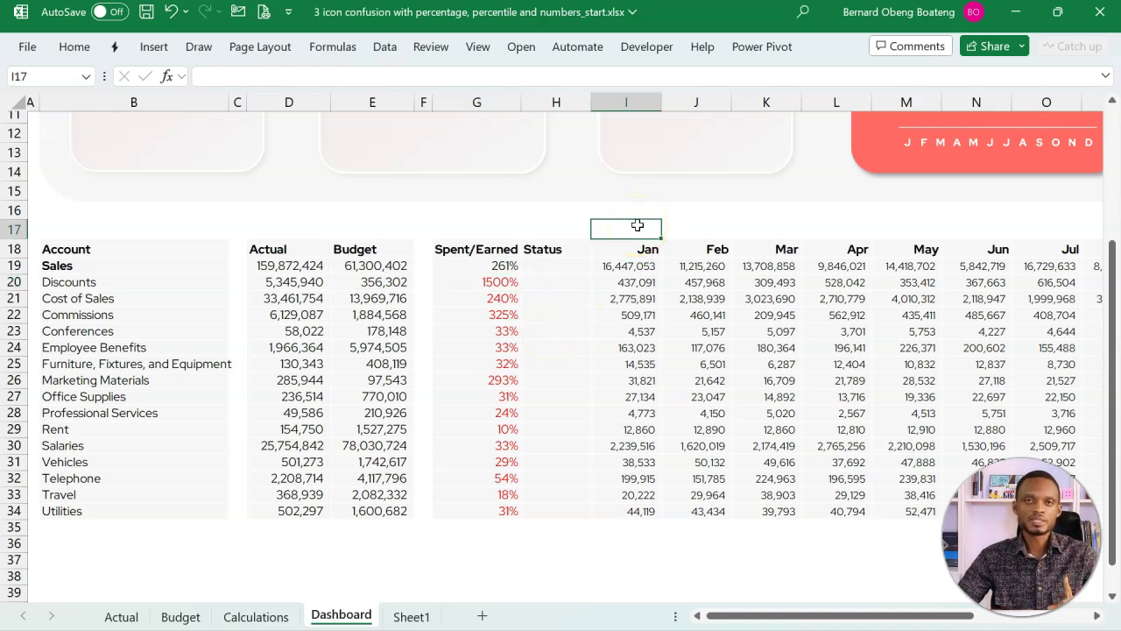
# Browse the Conditional Formatting menu and close it without applying a rule
pyautogui.click(75, 47)
pyautogui.click(613, 73)
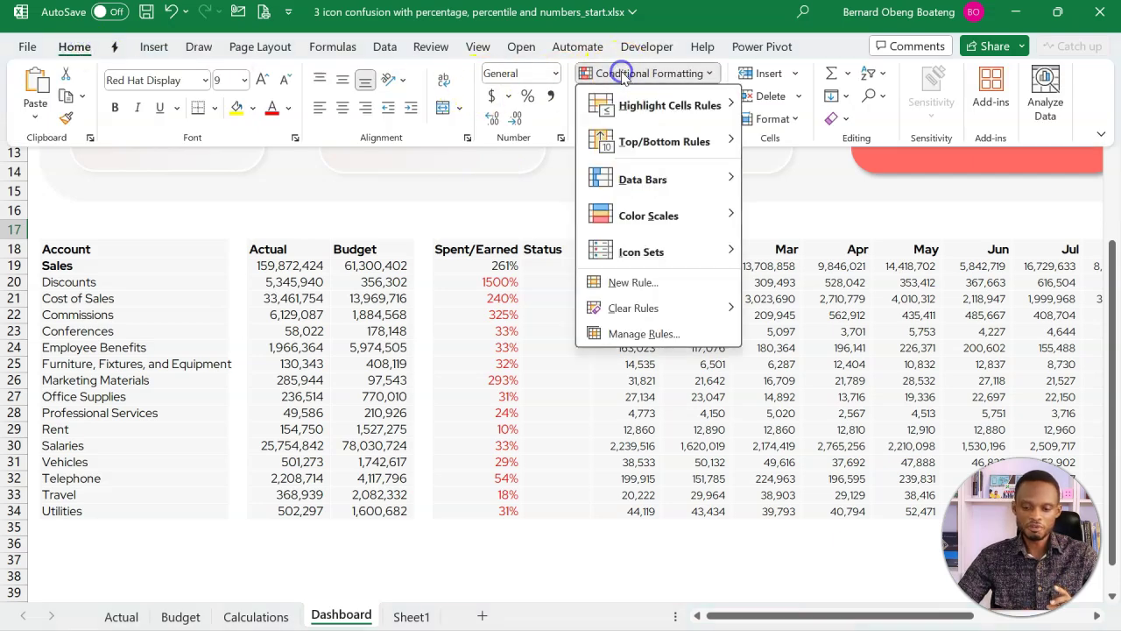
pyautogui.moveTo(640, 253)
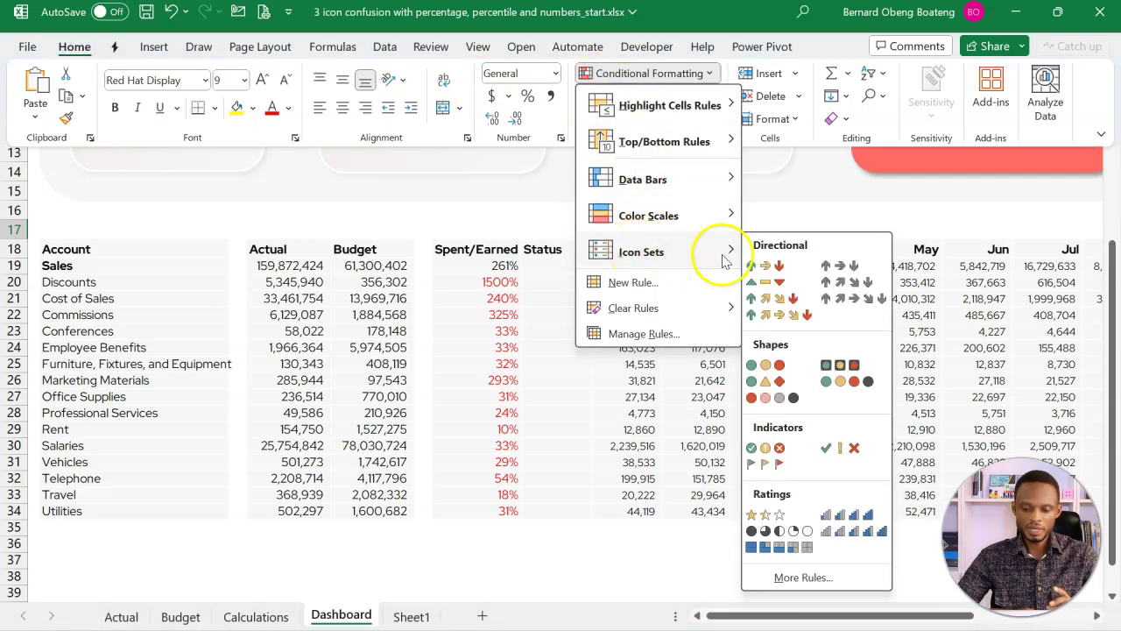
pyautogui.click(526, 217)
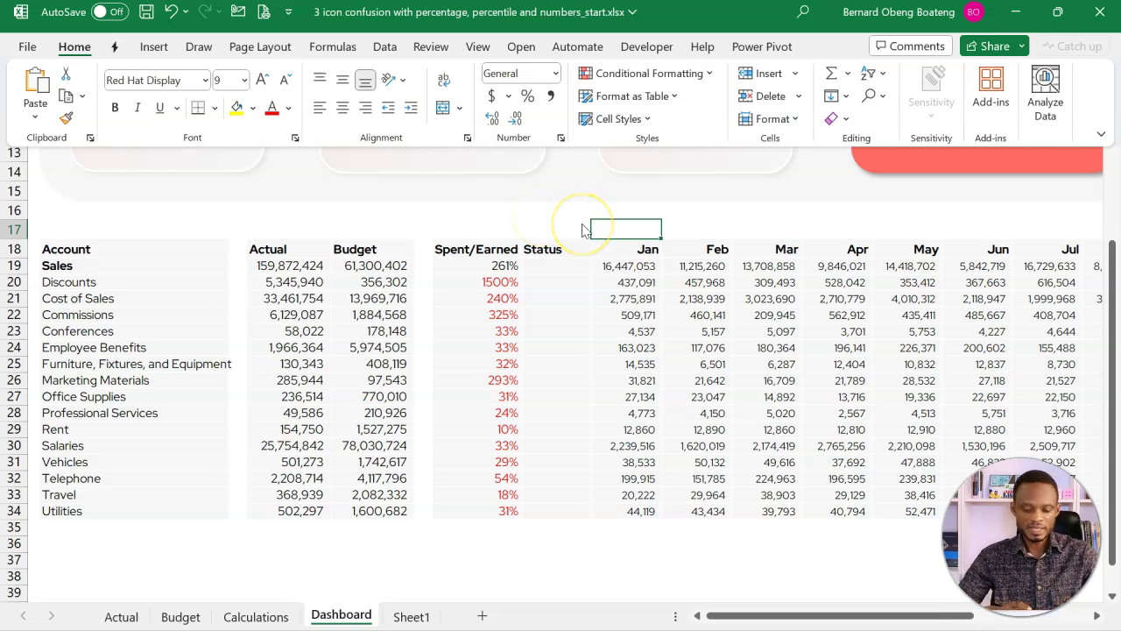
# Enter the threshold labels 67% red and 33% yellow in row 17
pyautogui.write('67')
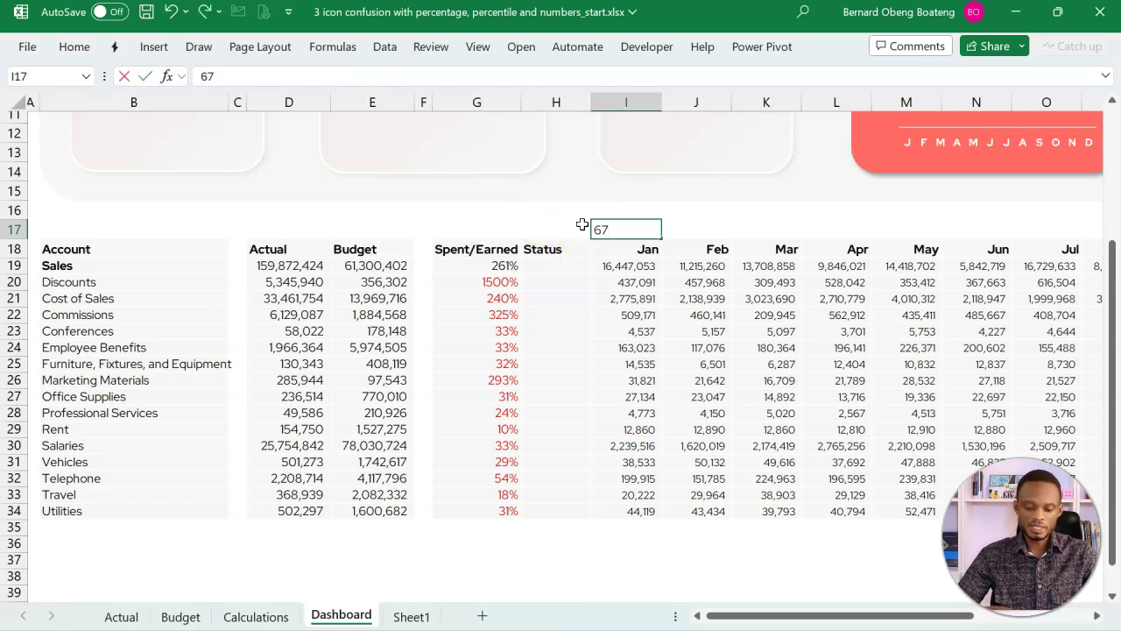
pyautogui.write('%')
pyautogui.press('Tab')
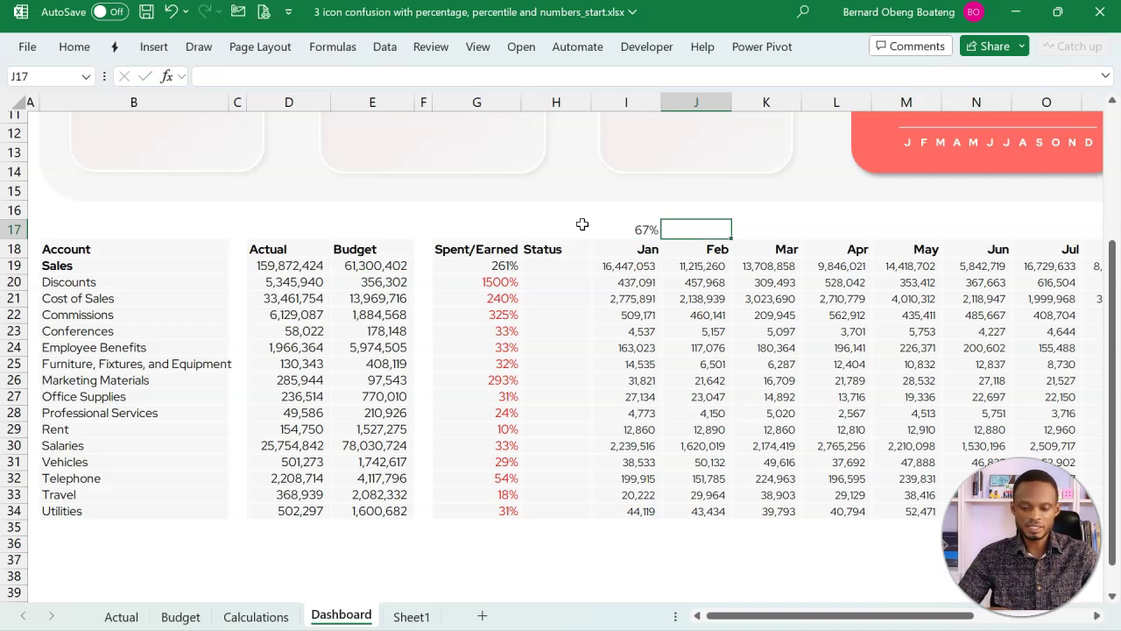
pyautogui.write('red')
pyautogui.press('Tab')
pyautogui.press('Tab')
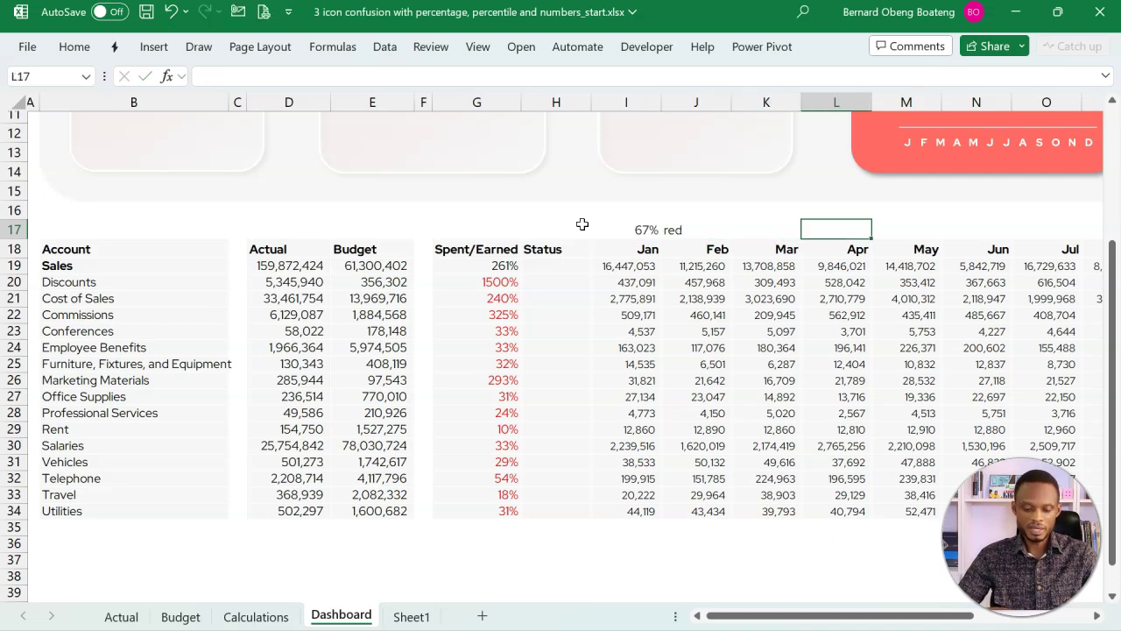
pyautogui.write('33')
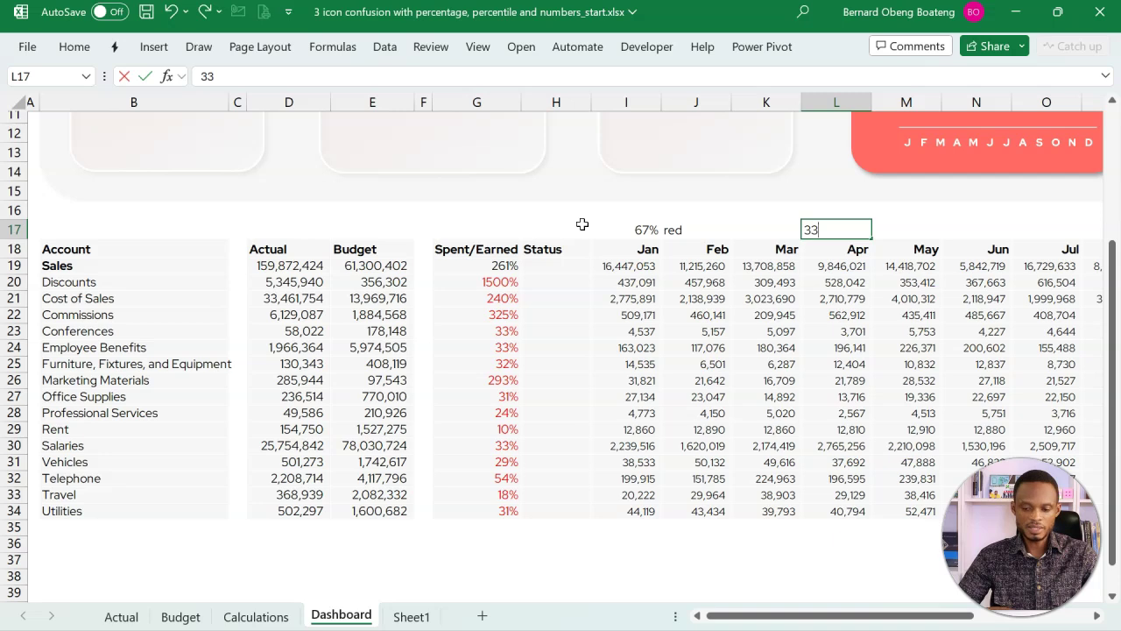
pyautogui.write('%')
pyautogui.press('Tab')
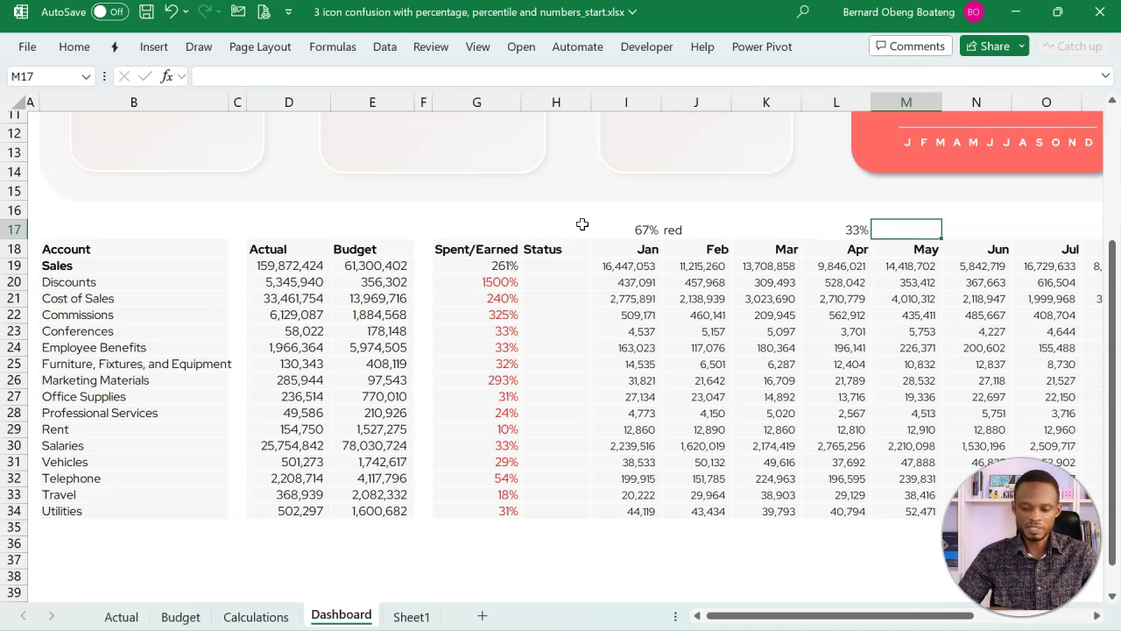
pyautogui.write('yellow')
pyautogui.press('Tab')
pyautogui.press('Tab')
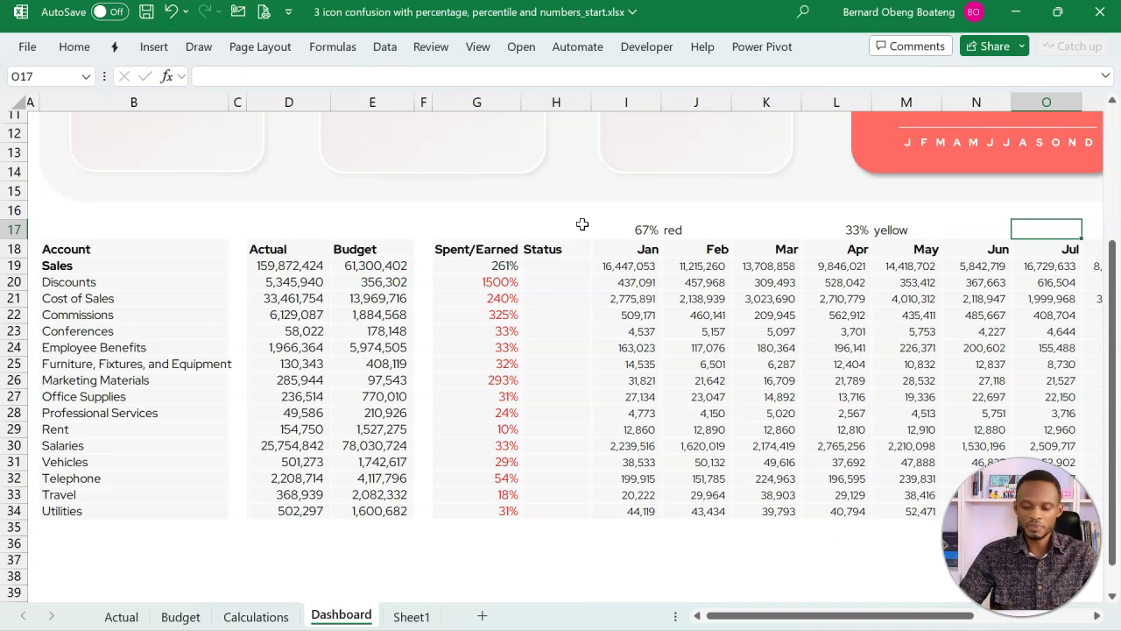
# Add the 0% green label, then return to the table's first column
pyautogui.write('0%')
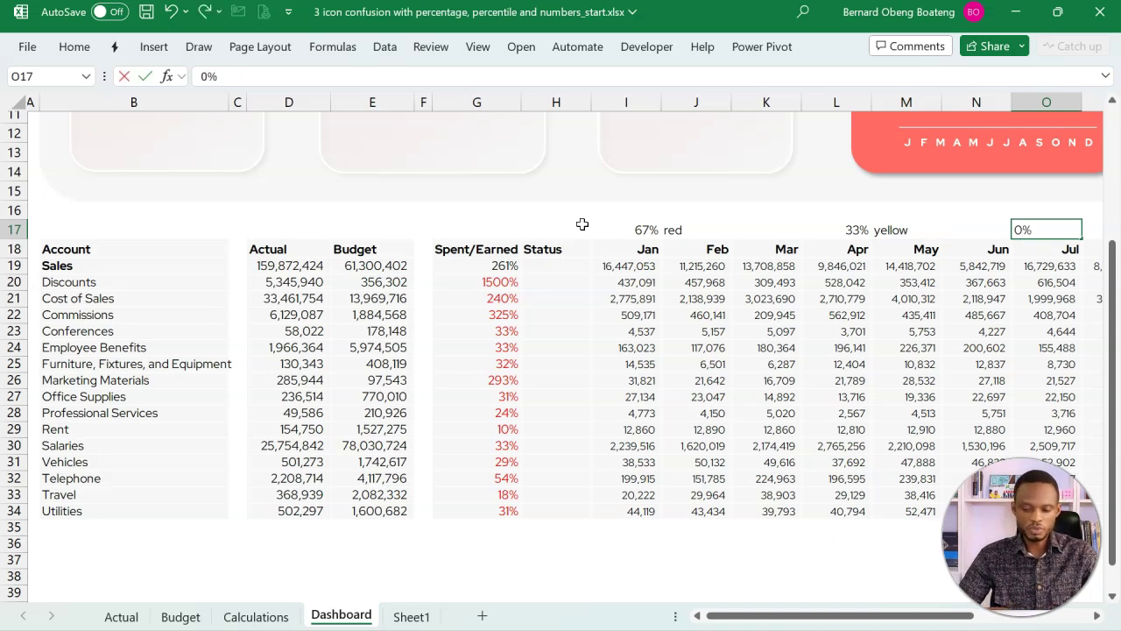
pyautogui.press('Tab')
pyautogui.write('green')
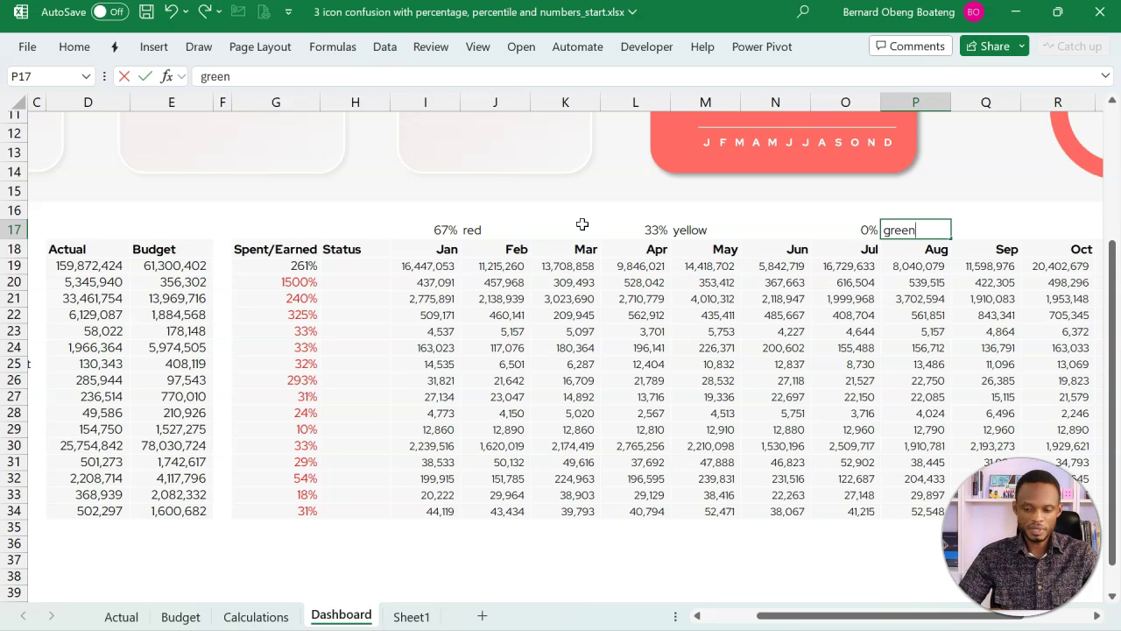
pyautogui.press('Return')
pyautogui.press('Left')
pyautogui.press('Home')
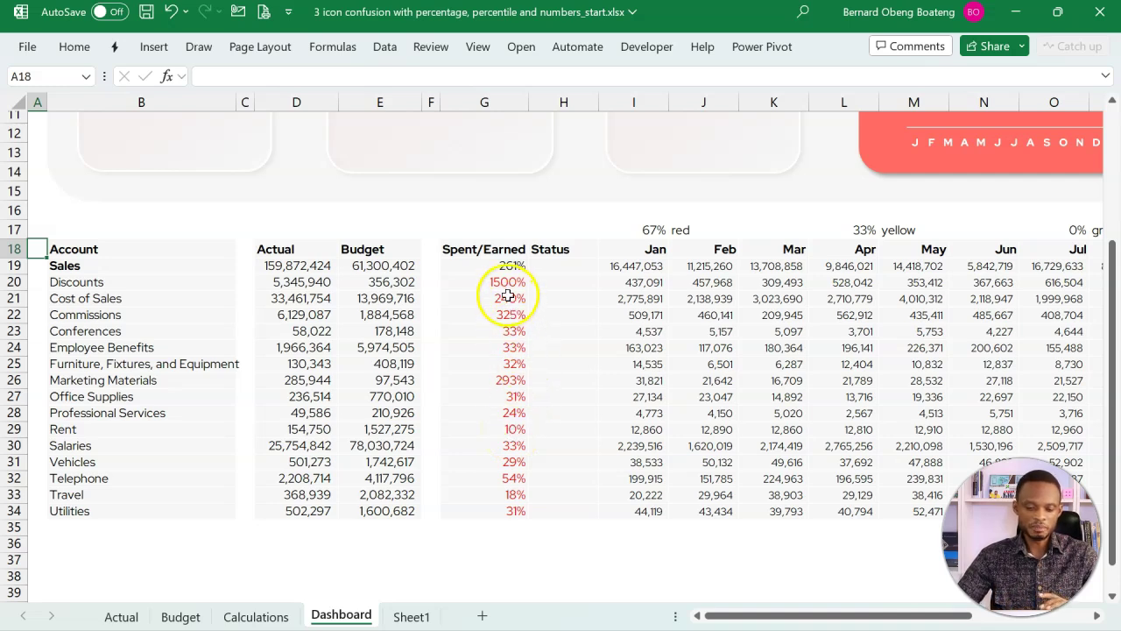
# Select G20:G34 and start a new icon-set rule via Icon Sets > More Rules
pyautogui.moveTo(507, 284); pyautogui.dragTo(506, 508)
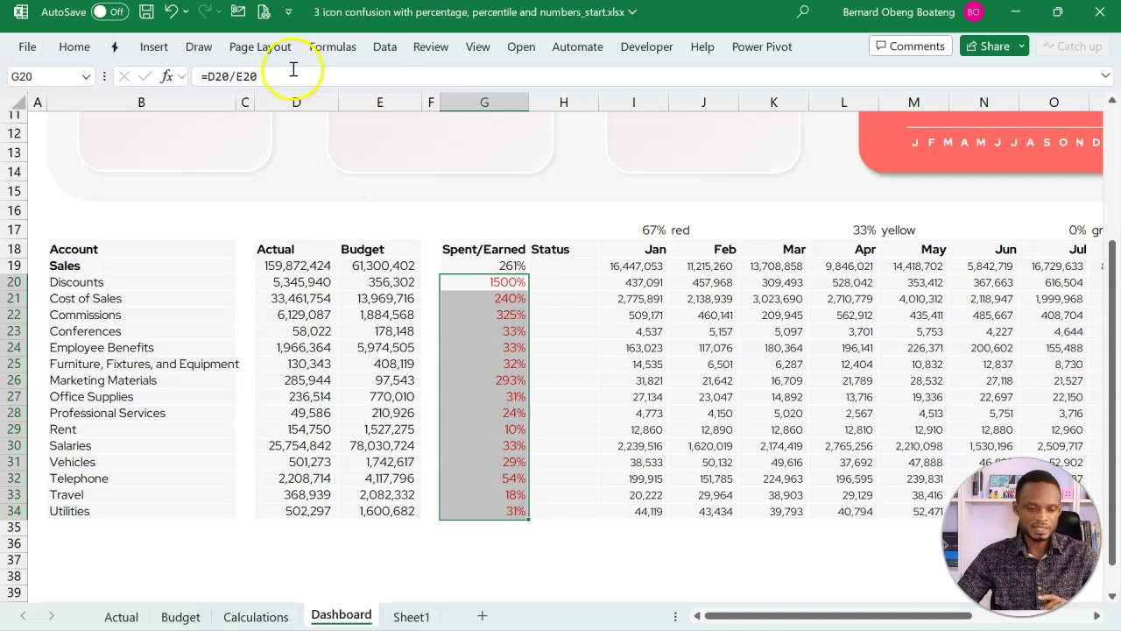
pyautogui.click(83, 46)
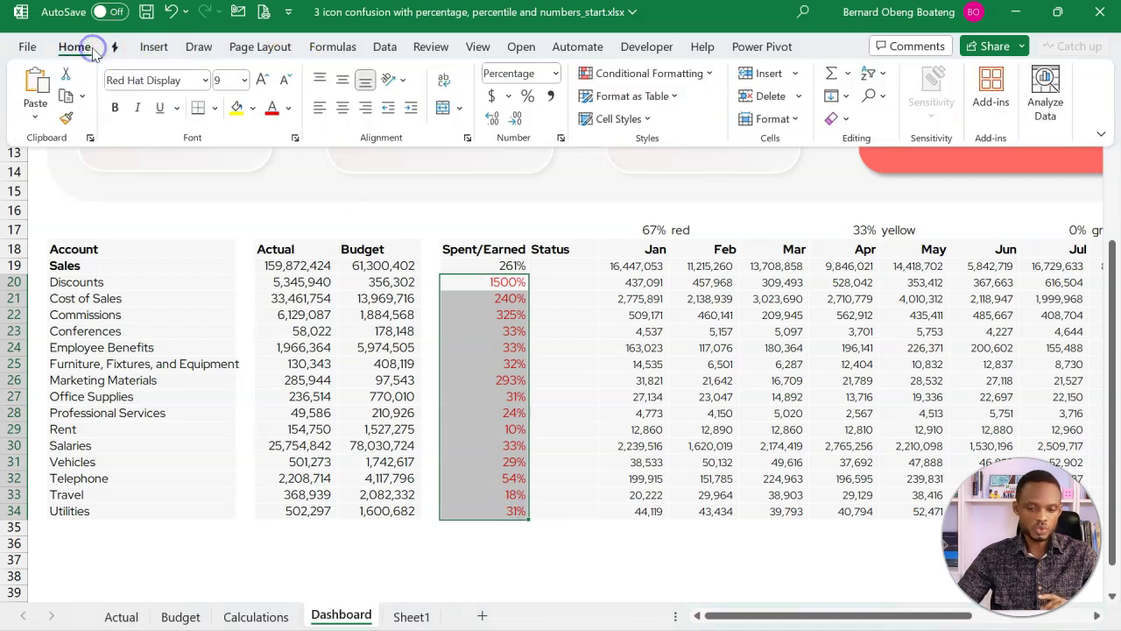
pyautogui.click(635, 73)
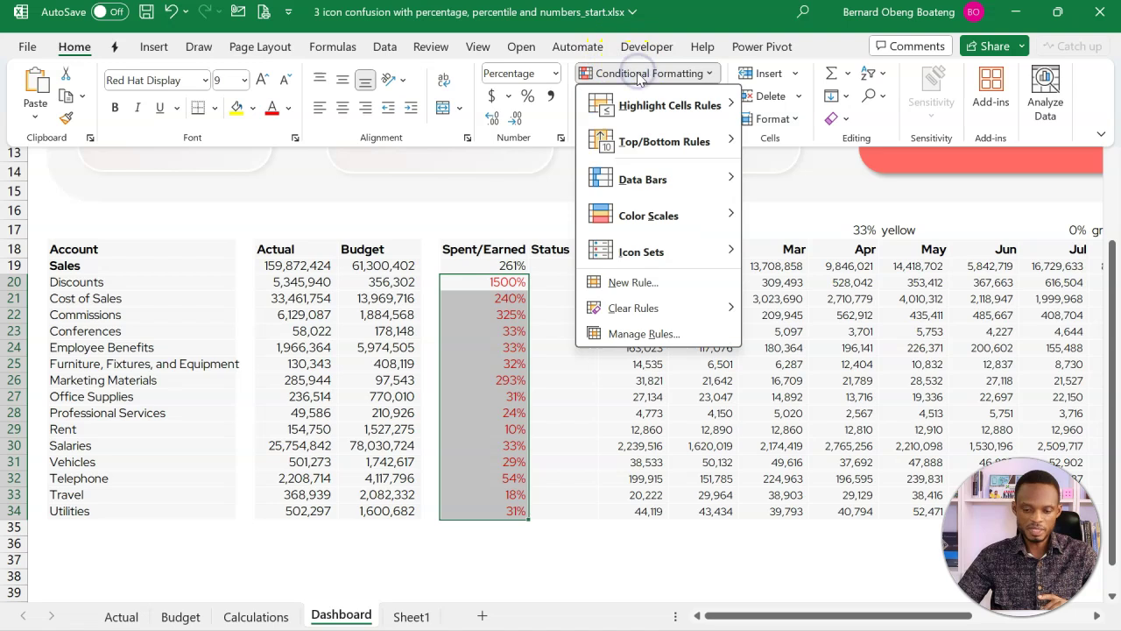
pyautogui.moveTo(649, 250)
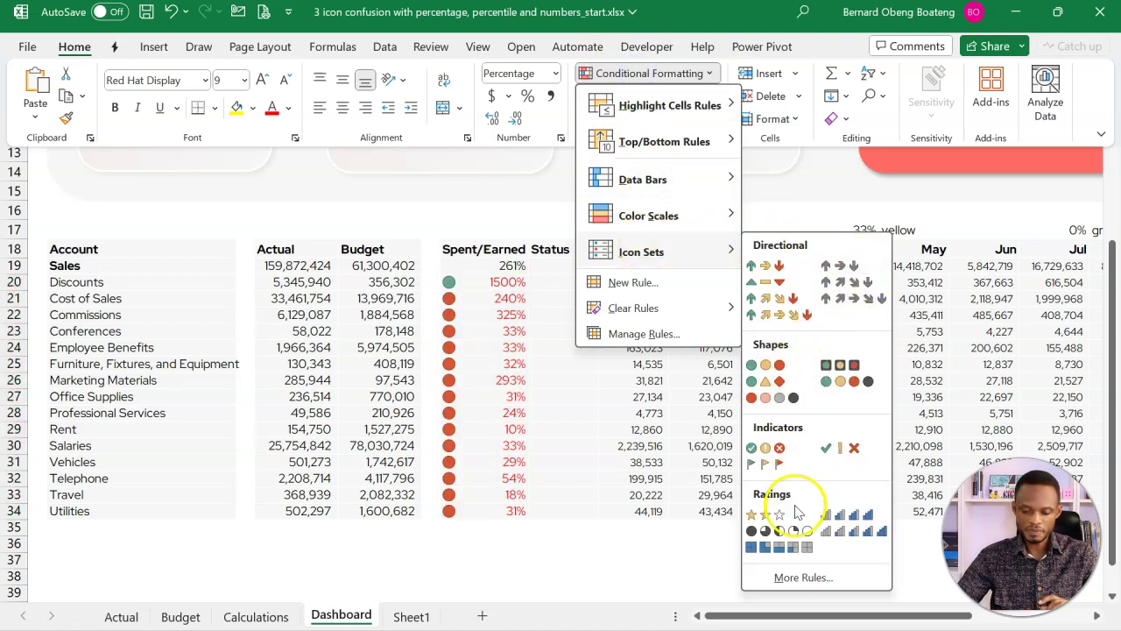
pyautogui.click(799, 578)
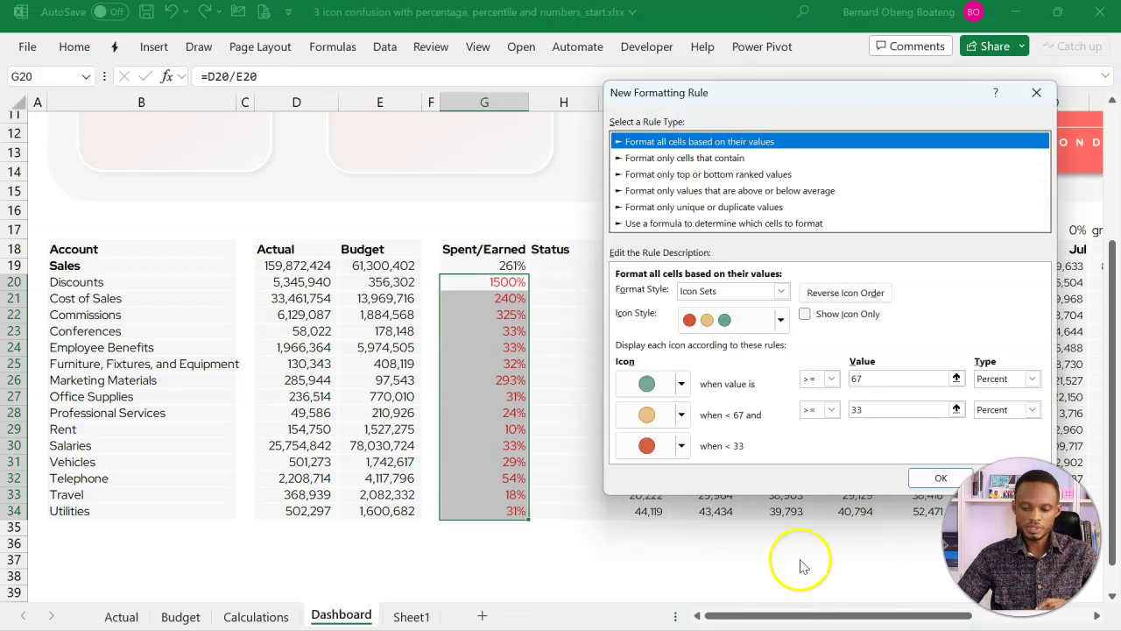
# Reverse the icon order so red marks 67% and above, keeping Percent as the type
pyautogui.moveTo(796, 100); pyautogui.dragTo(753, 107)
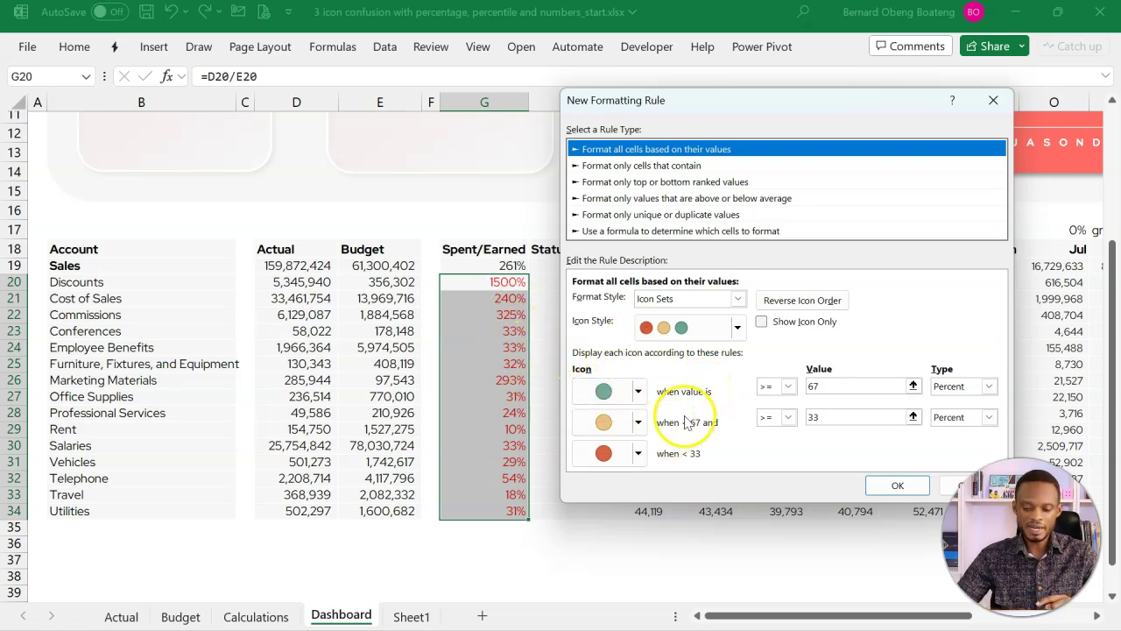
pyautogui.click(795, 302)
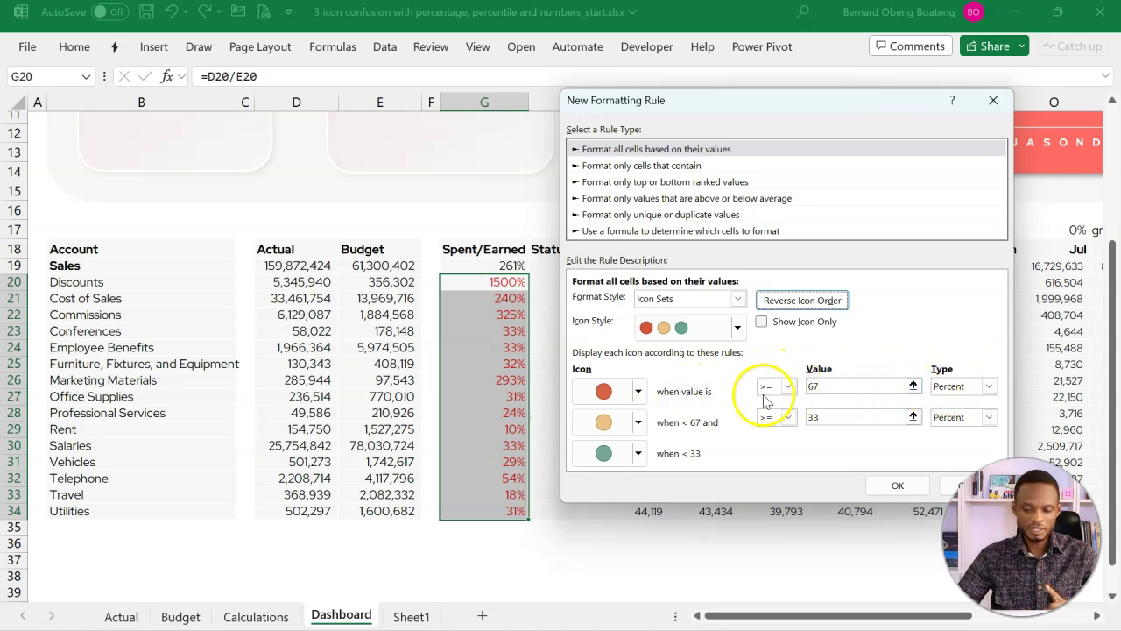
pyautogui.click(987, 387)
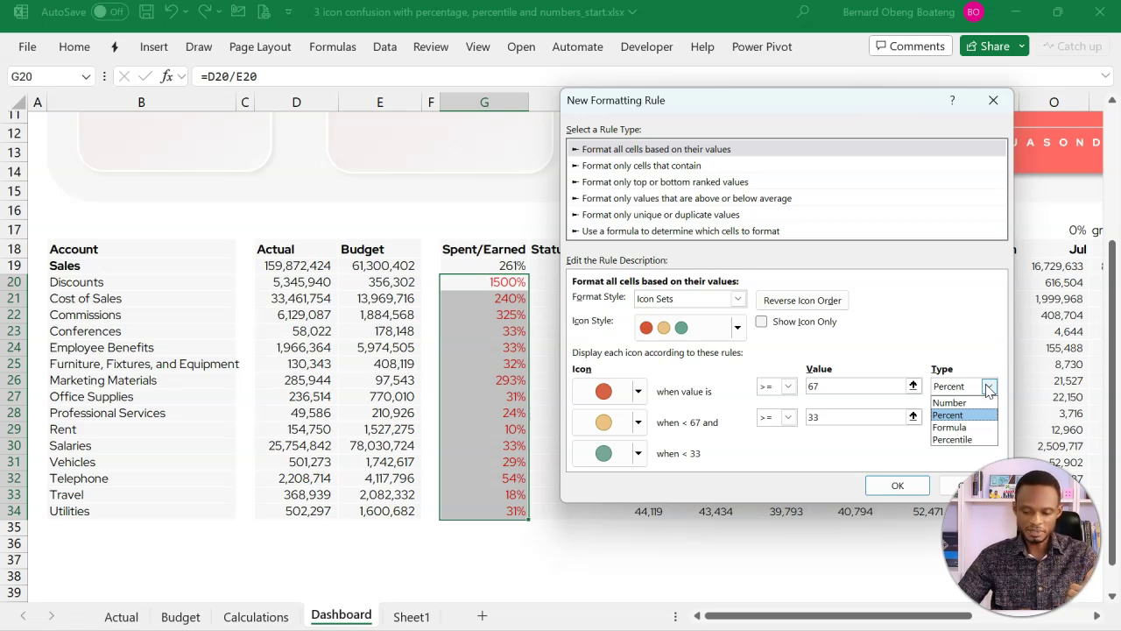
pyautogui.click(988, 387)
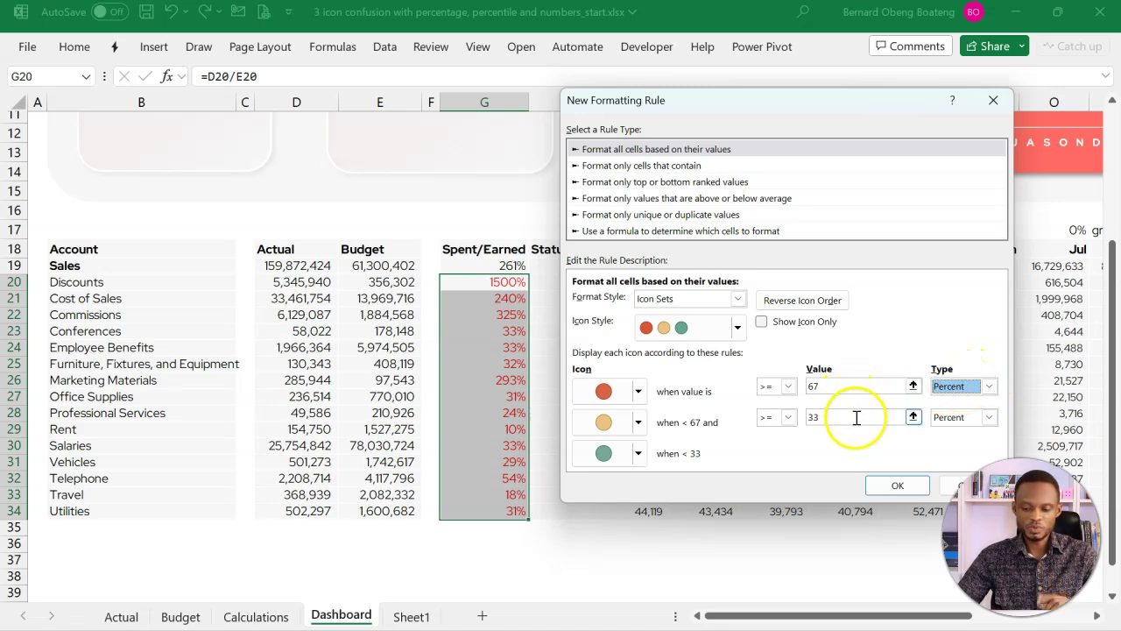
# Apply the icon rule so only Discounts shows red, then inspect Rent and select G36
pyautogui.click(884, 486)
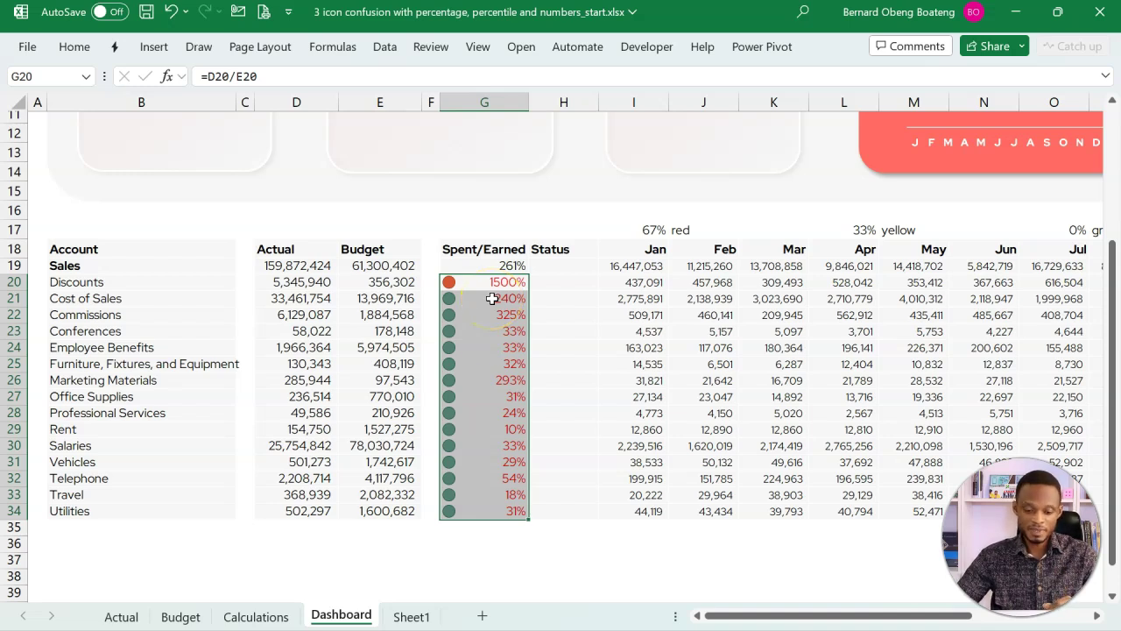
pyautogui.click(480, 434)
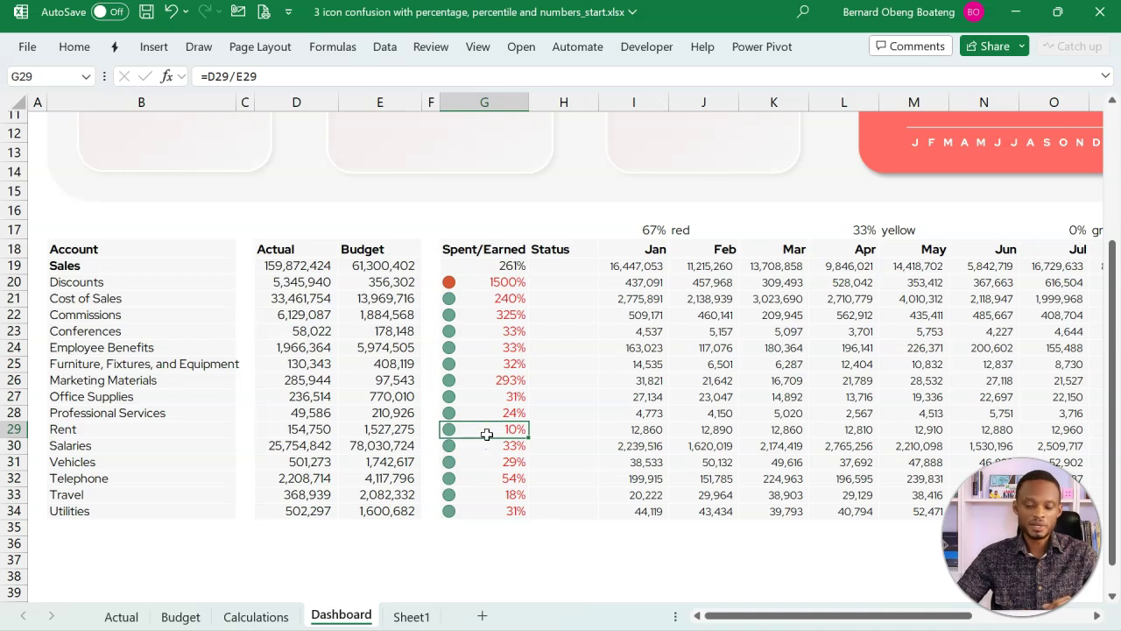
pyautogui.click(481, 557)
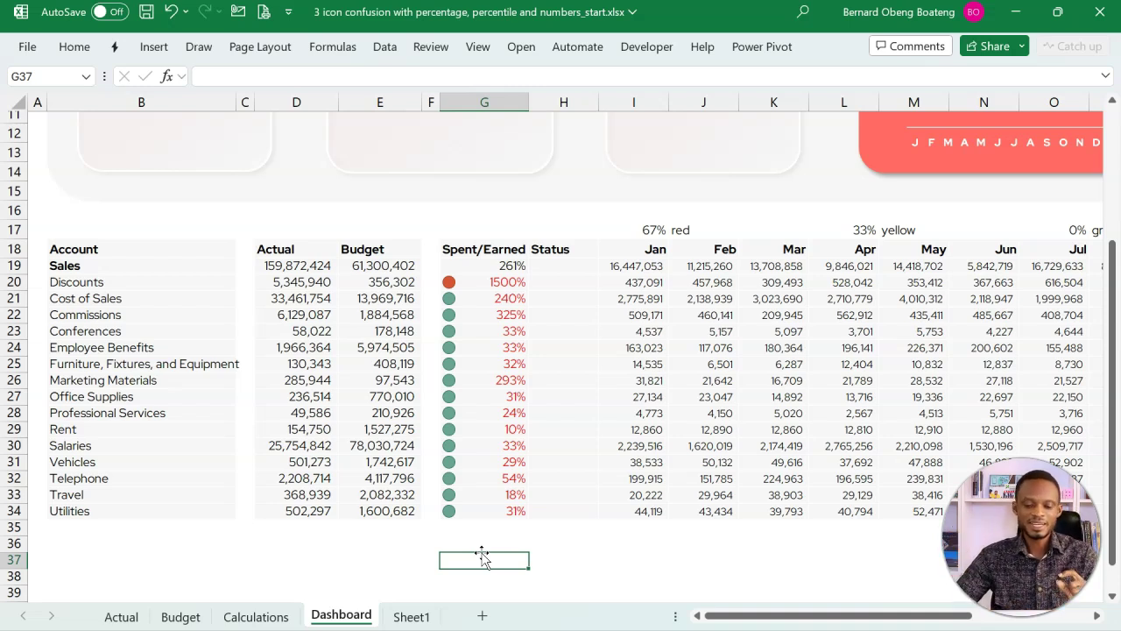
pyautogui.click(493, 541)
# Enter =MIN(G20:G34) in G36 (10%) and =MAX(G20:G34) in G37 (1500%)
pyautogui.write('=min')
pyautogui.press('Tab')
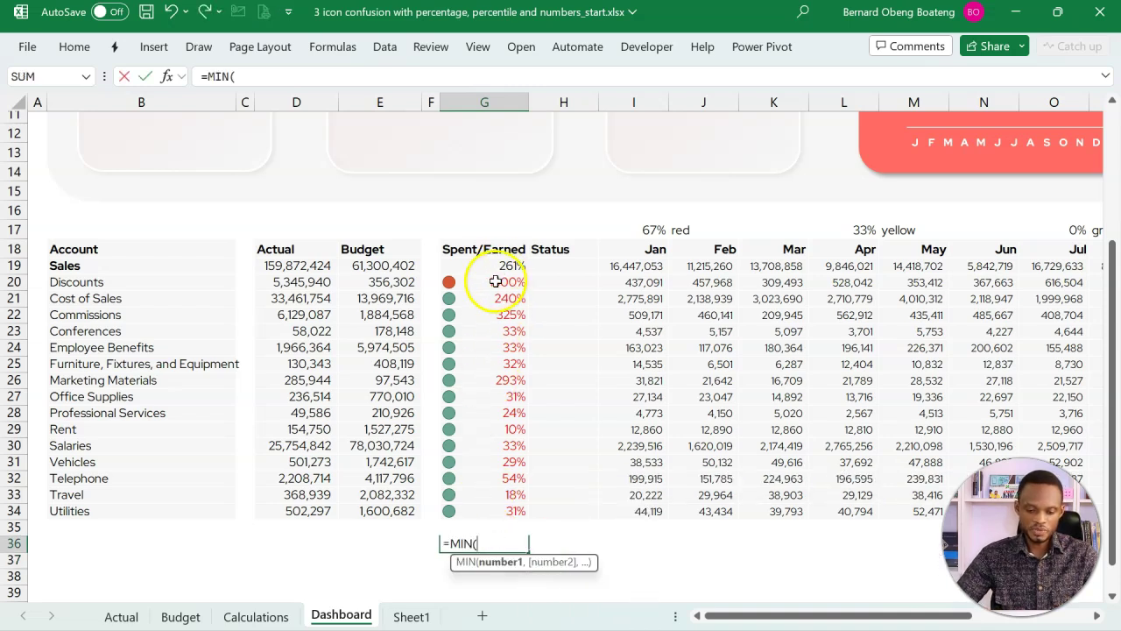
pyautogui.moveTo(491, 282); pyautogui.dragTo(494, 514)
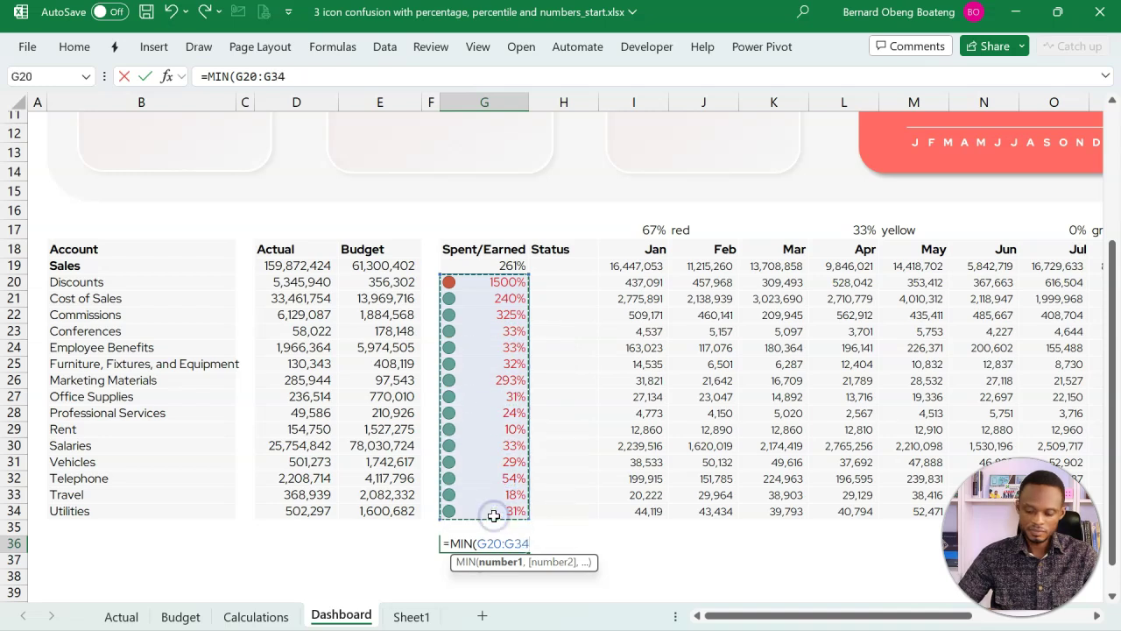
pyautogui.press('Return')
pyautogui.write('=max')
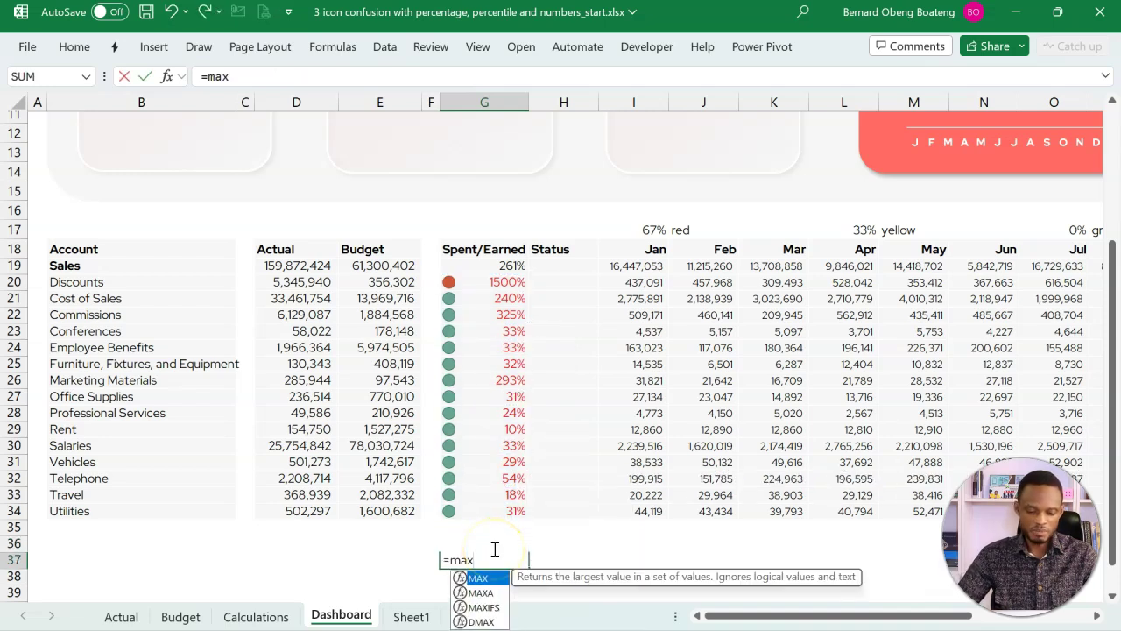
pyautogui.press('Tab')
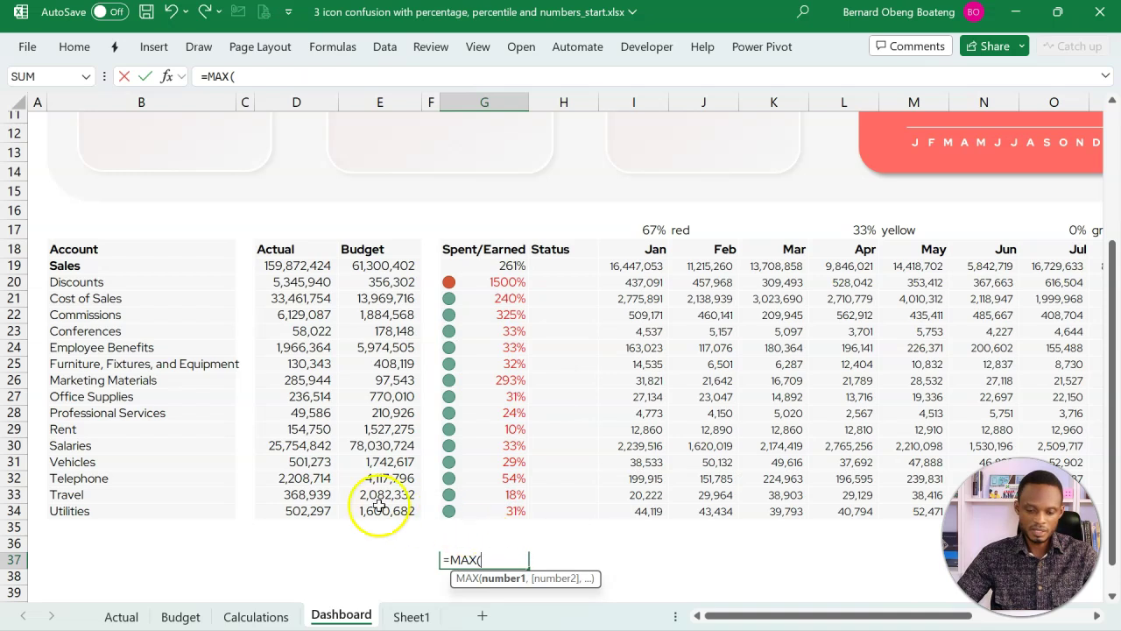
pyautogui.moveTo(490, 281); pyautogui.dragTo(483, 503)
pyautogui.press('Return')
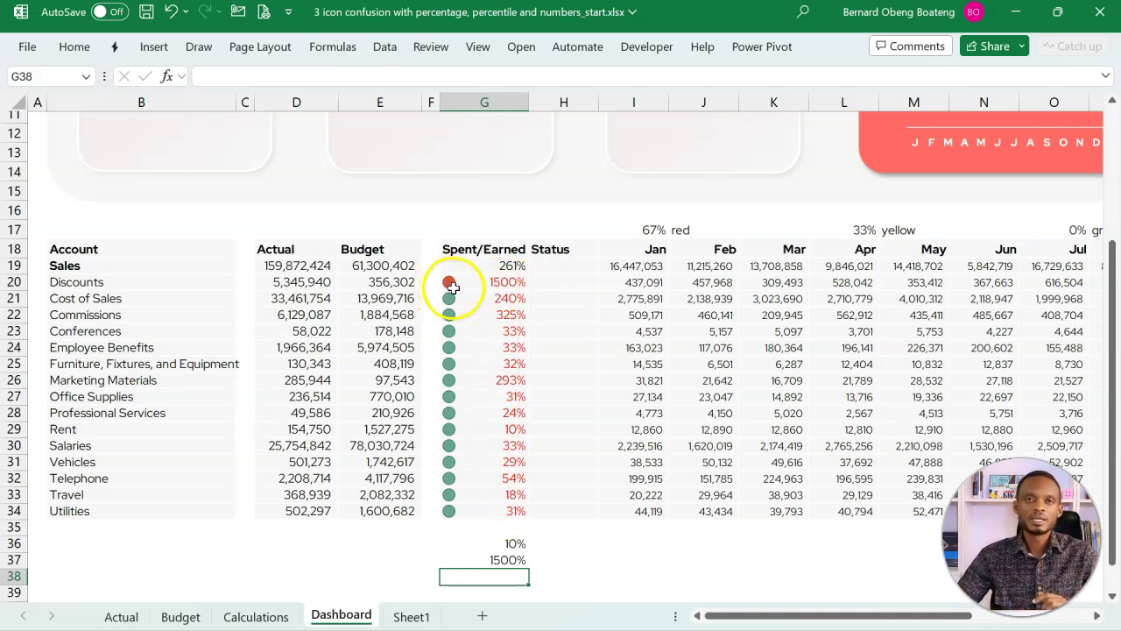
# Enter =100*(G20-$G$36)/($G$37-$G$36) in Status cell H20
pyautogui.click(557, 281)
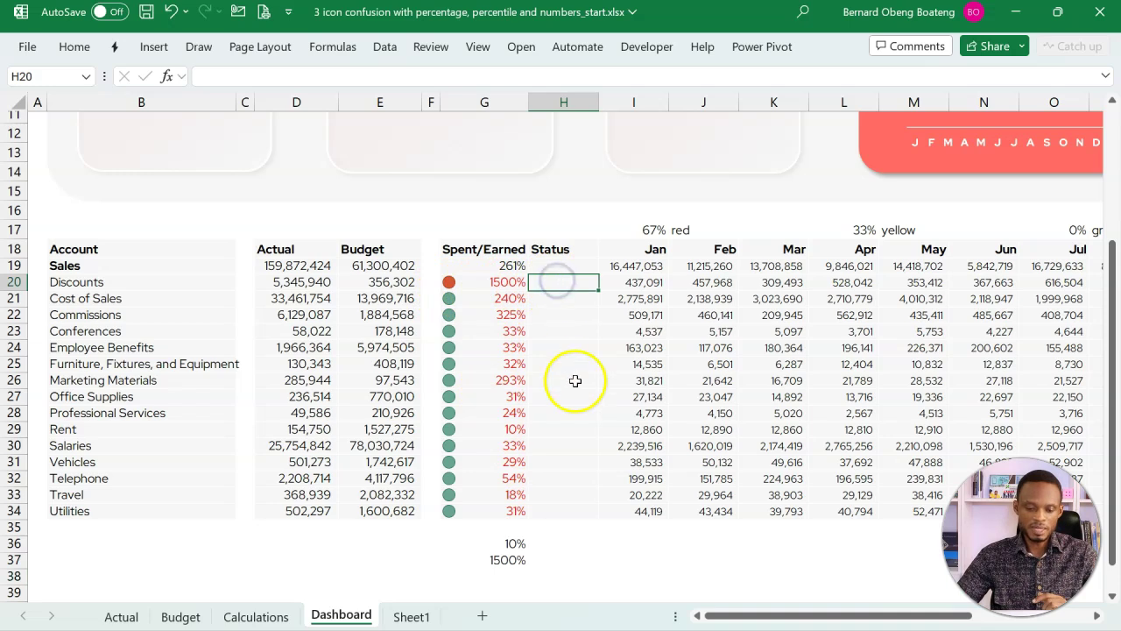
pyautogui.write('=')
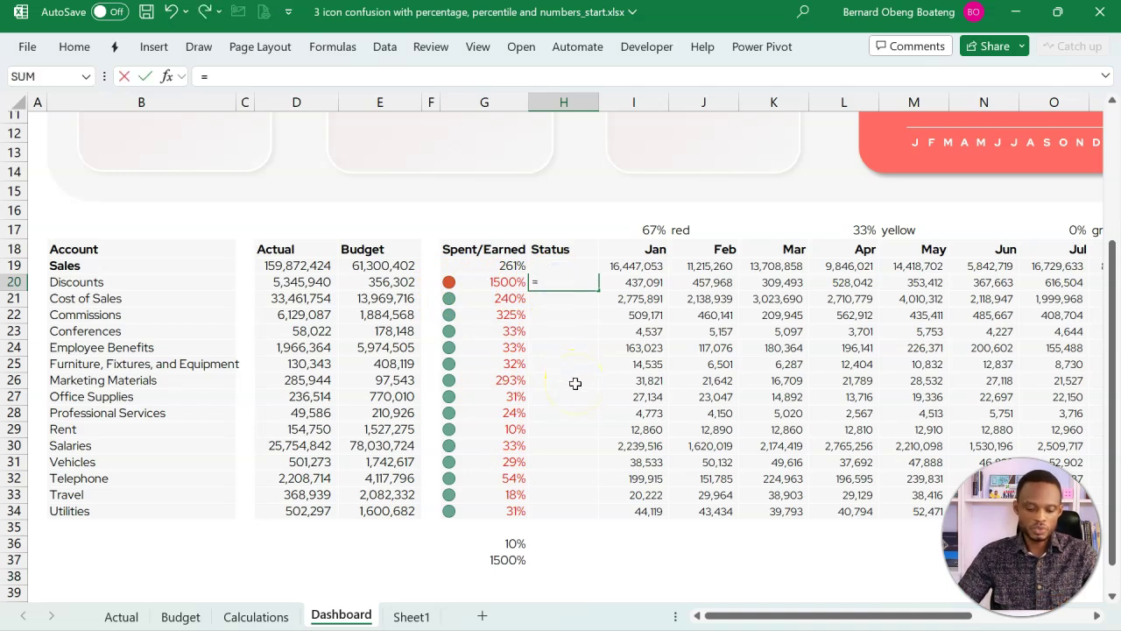
pyautogui.write('100')
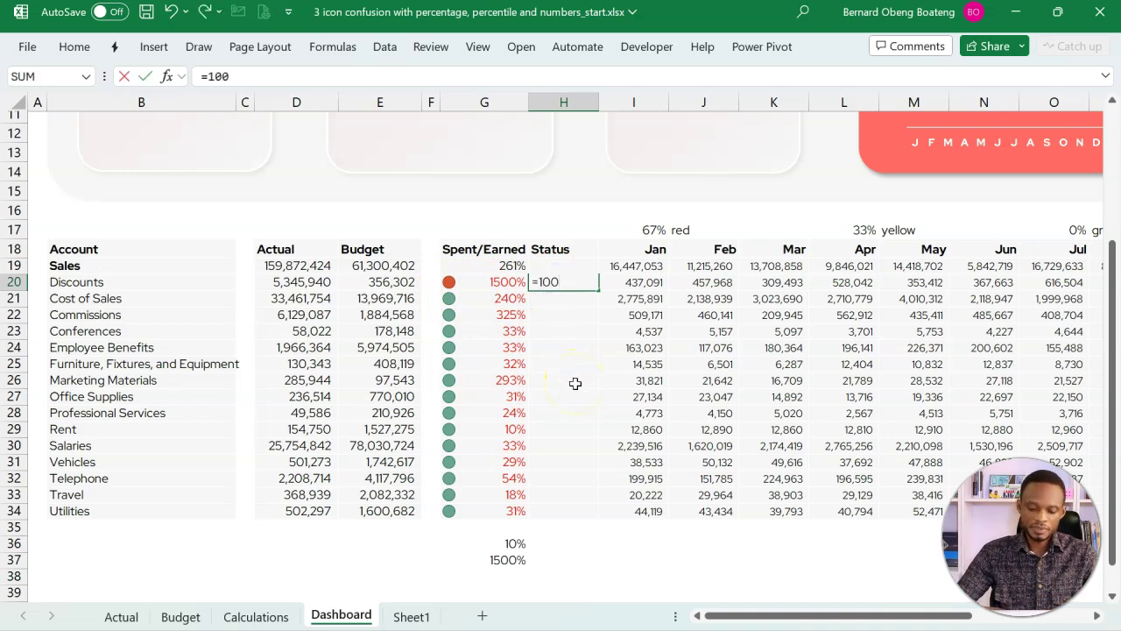
pyautogui.write('*(')
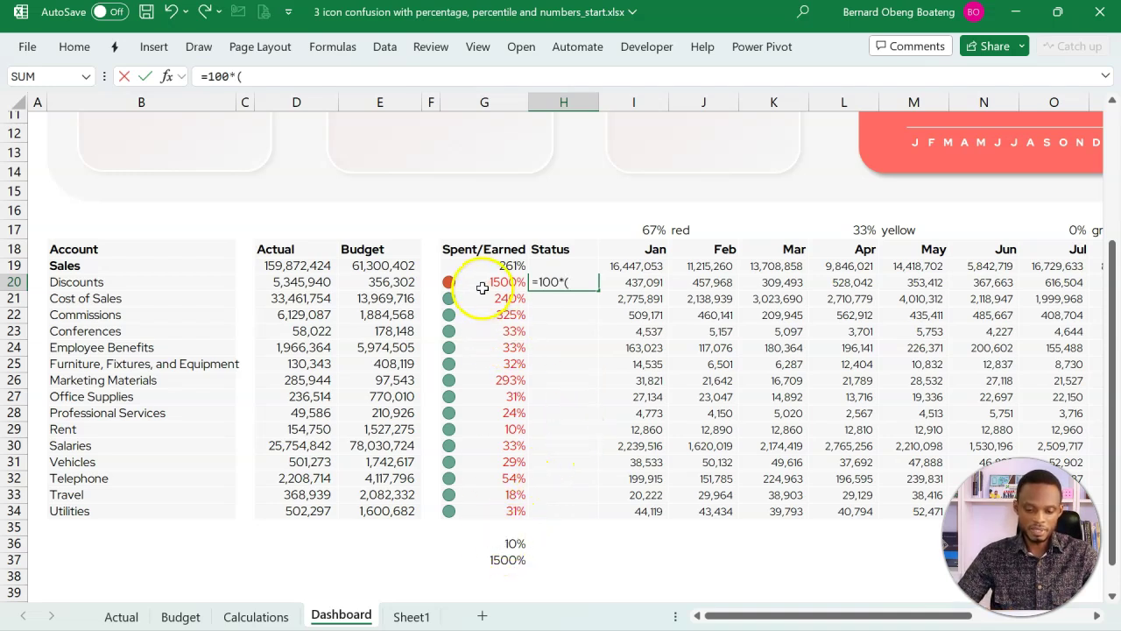
pyautogui.click(482, 287)
pyautogui.write('-')
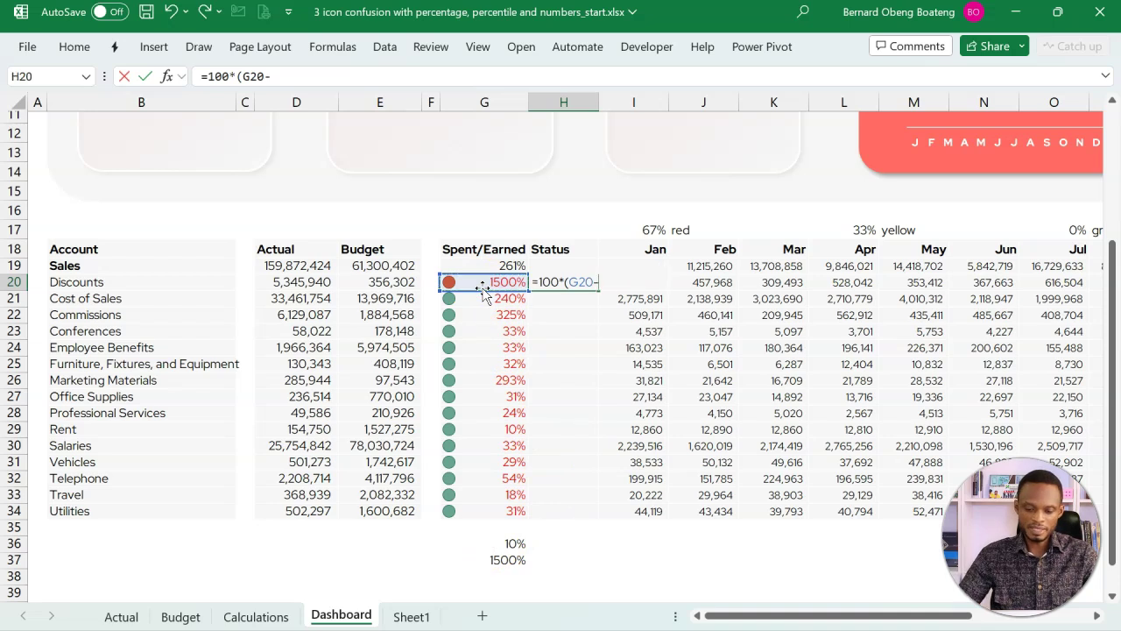
pyautogui.click(513, 545)
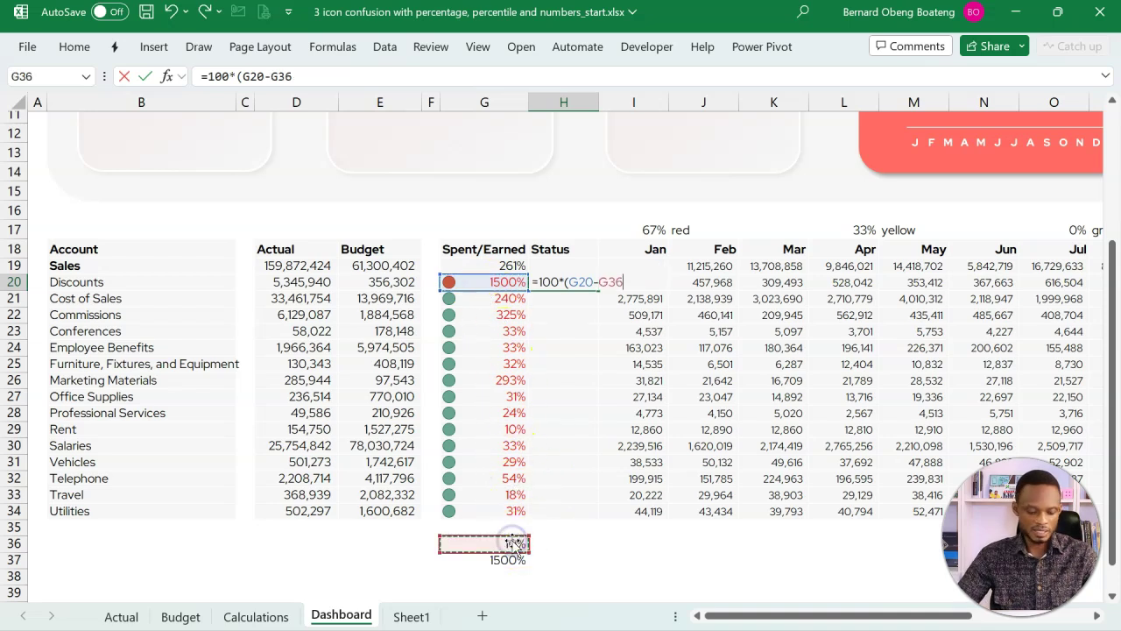
pyautogui.press('F4')
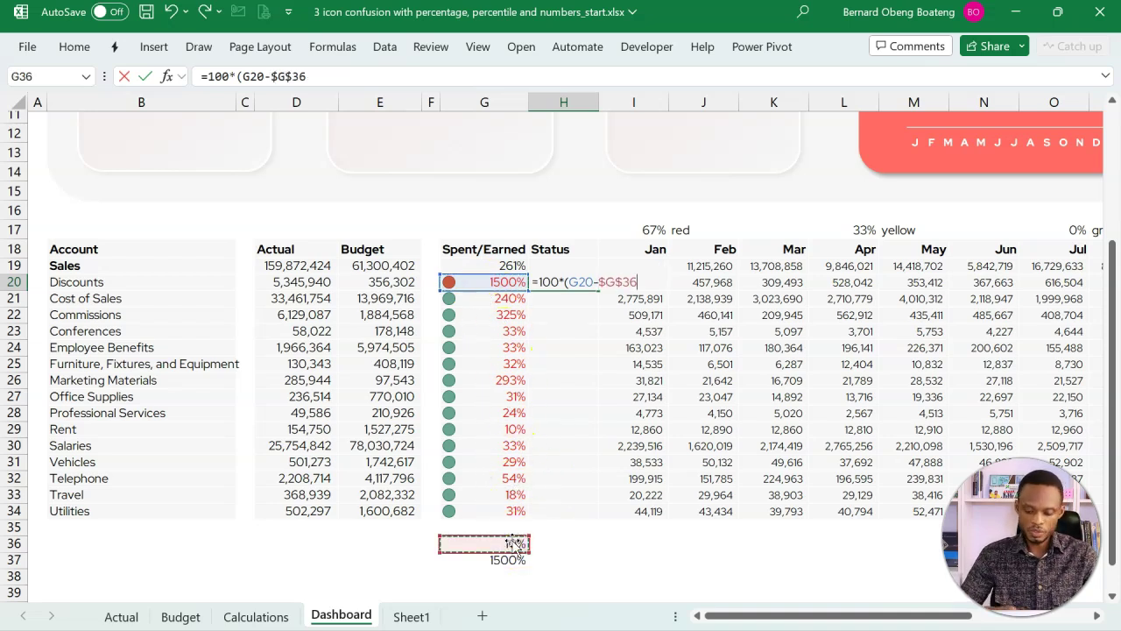
pyautogui.write(')')
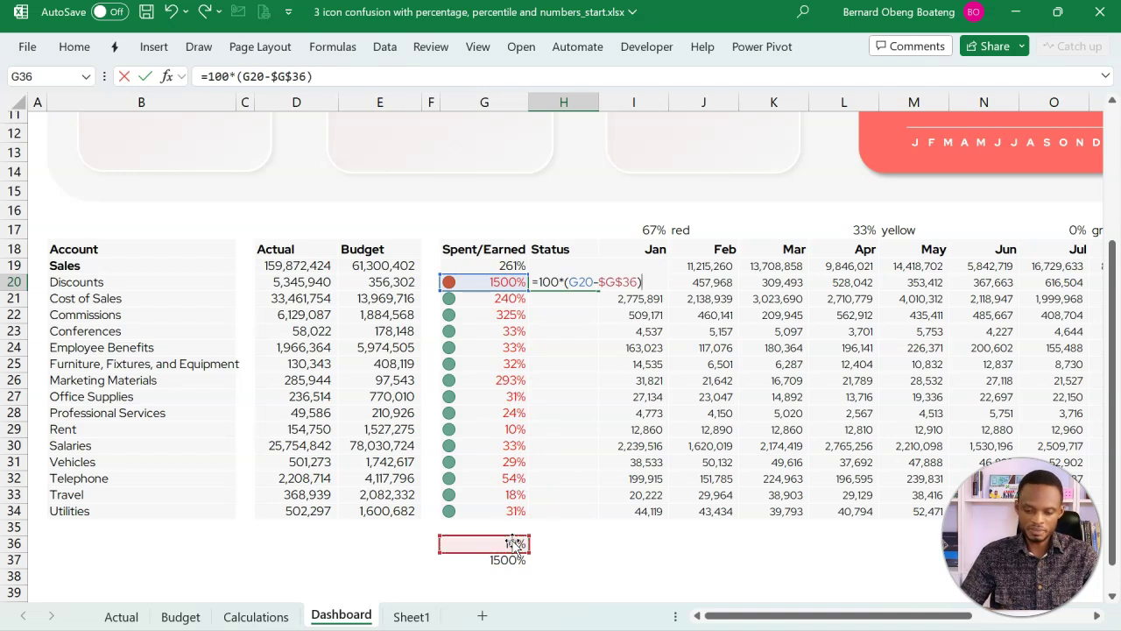
pyautogui.write('/')
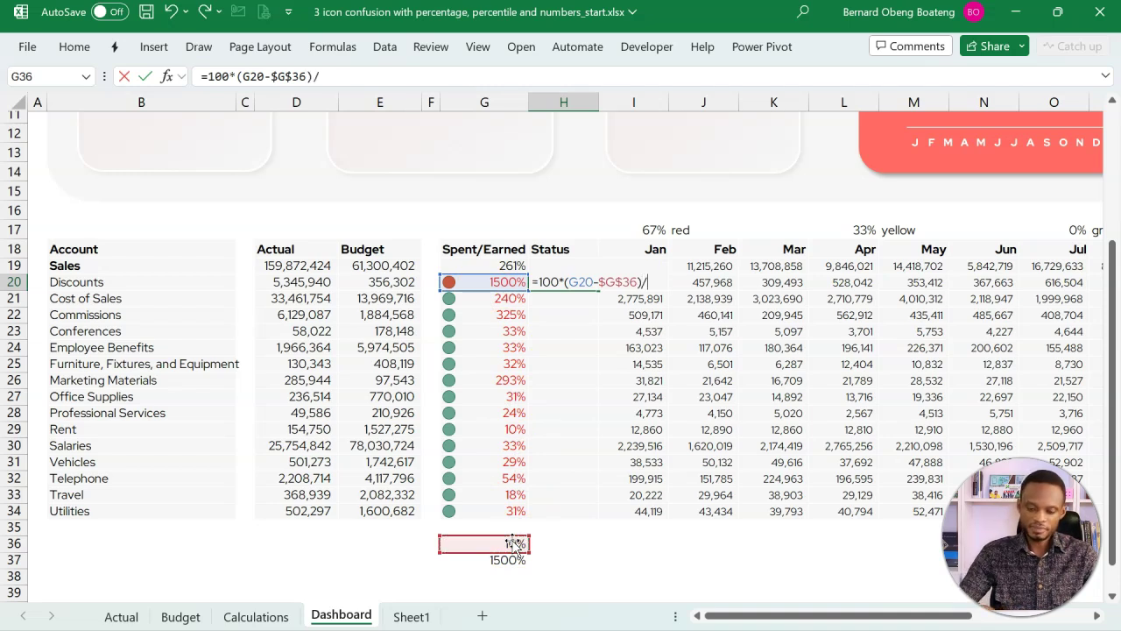
pyautogui.write('(')
pyautogui.click(496, 559)
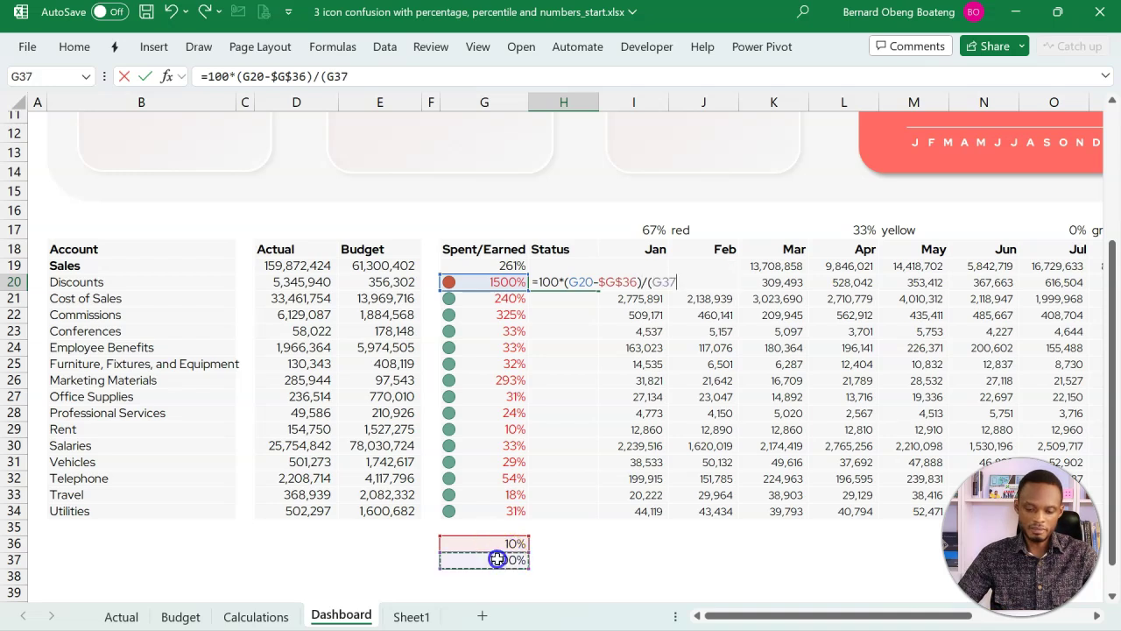
pyautogui.press('F4')
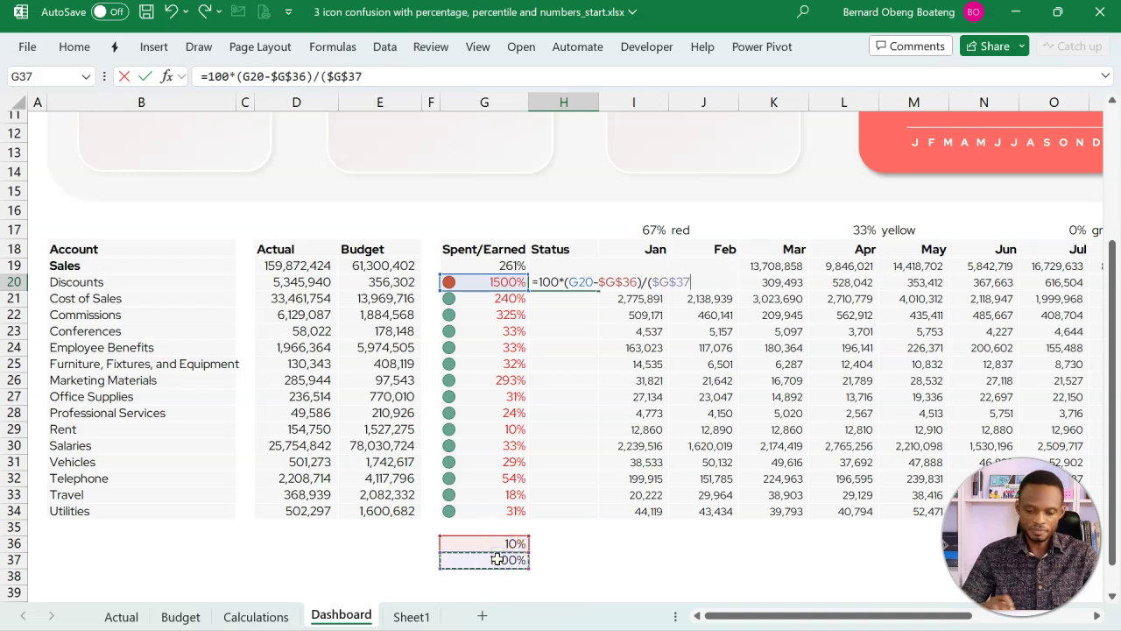
pyautogui.write('-')
pyautogui.click(506, 543)
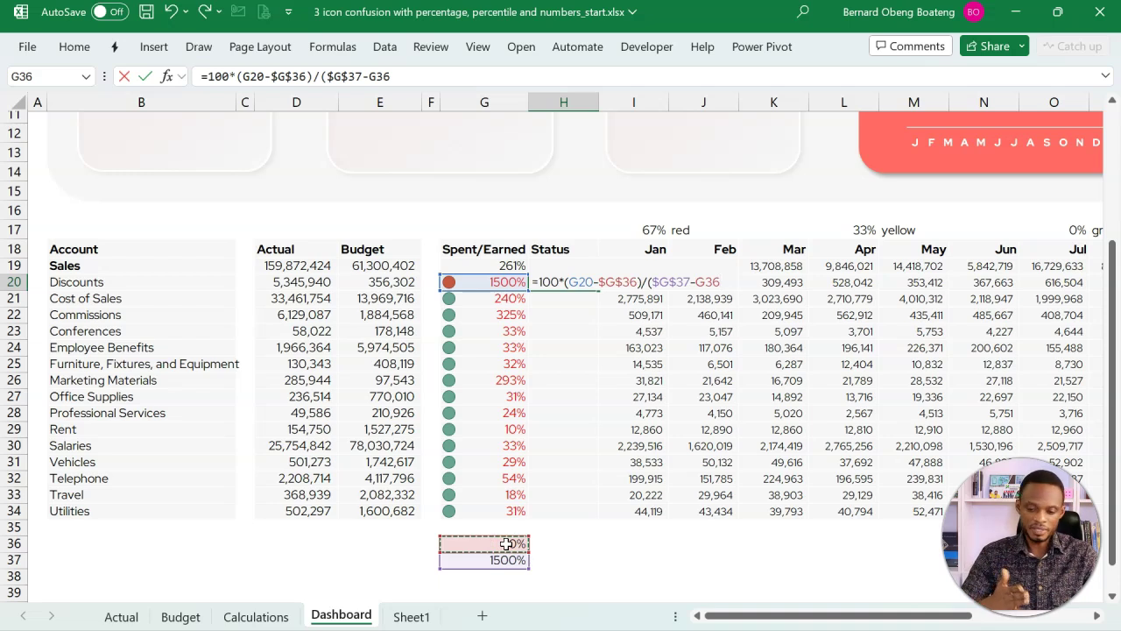
pyautogui.press('F4')
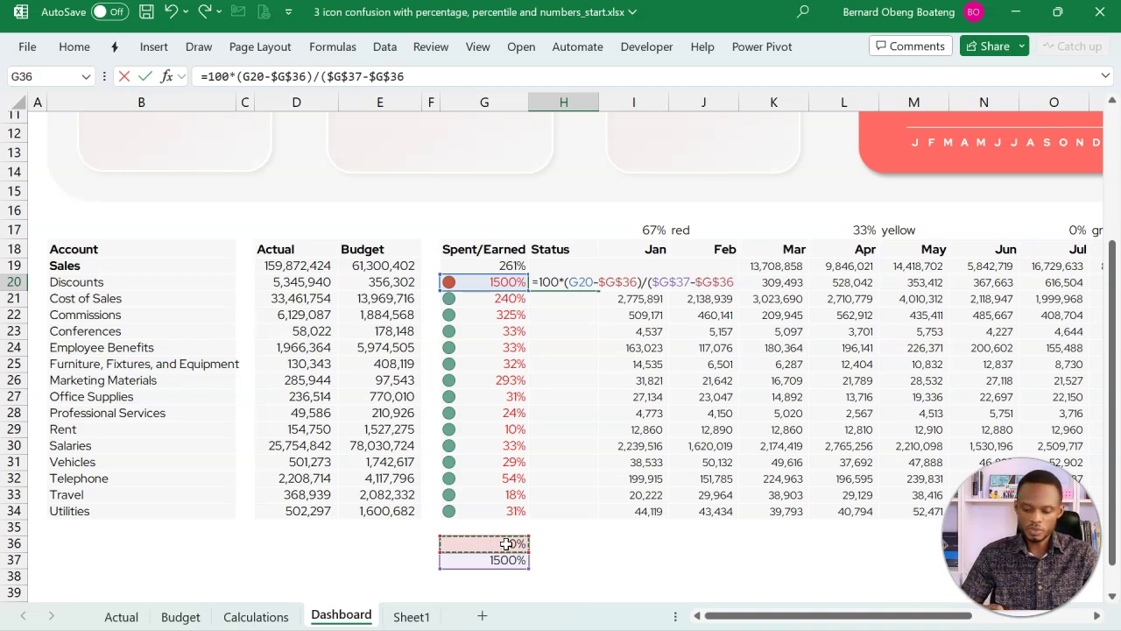
pyautogui.write(')')
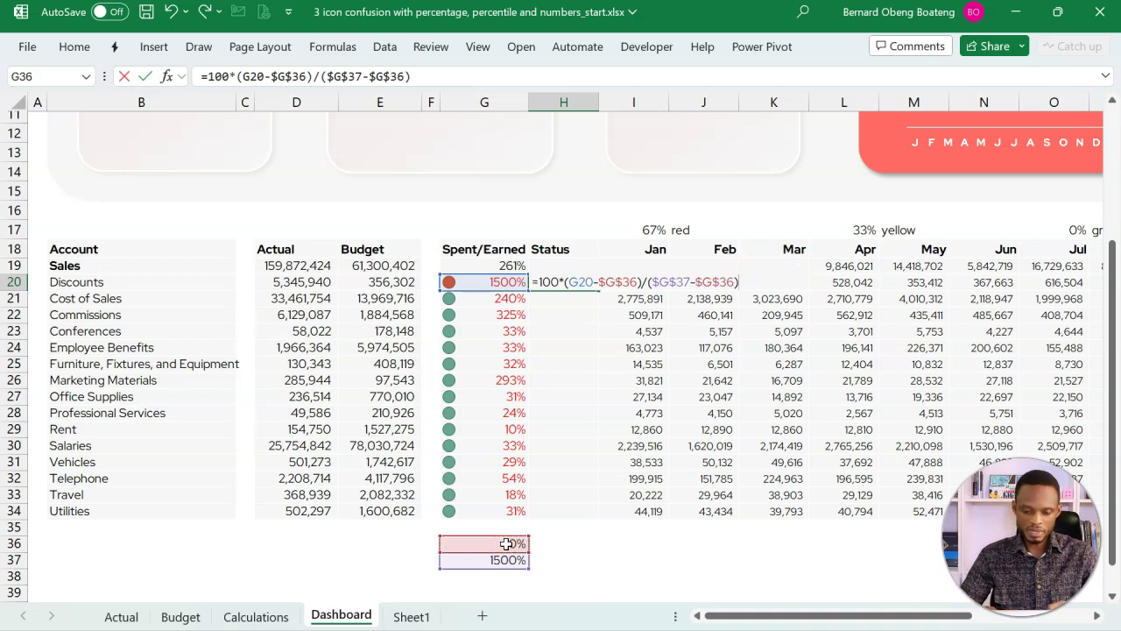
pyautogui.press('Return')
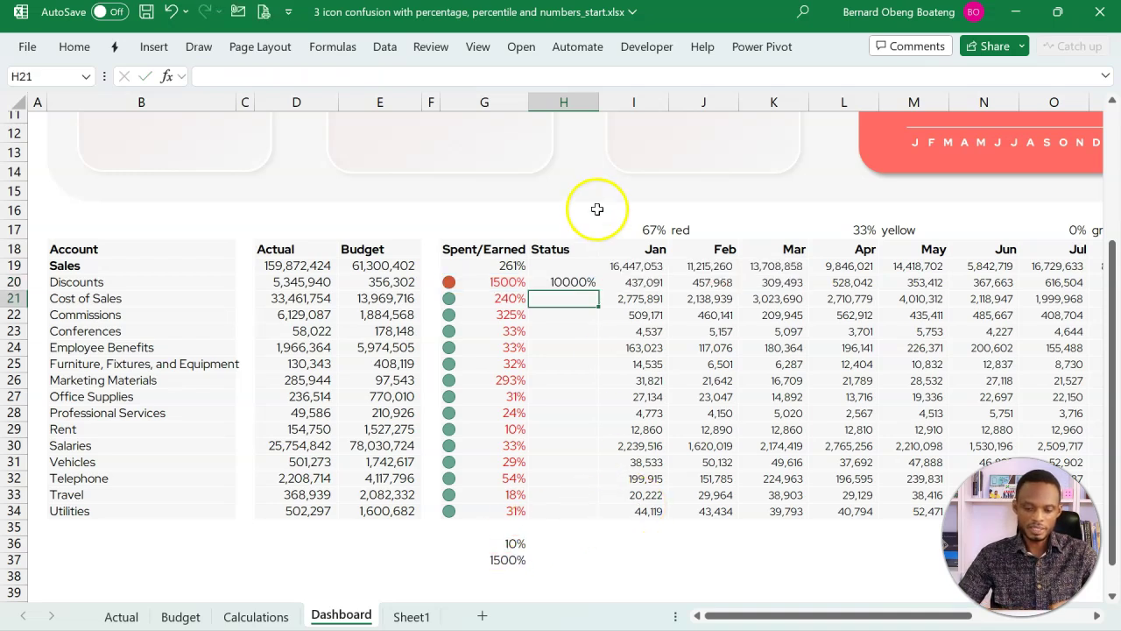
# Copy the formula down to Utilities and show Status values as numbers with two decimals
pyautogui.click(561, 281)
pyautogui.hotkey('ctrl', 'shift', '~')
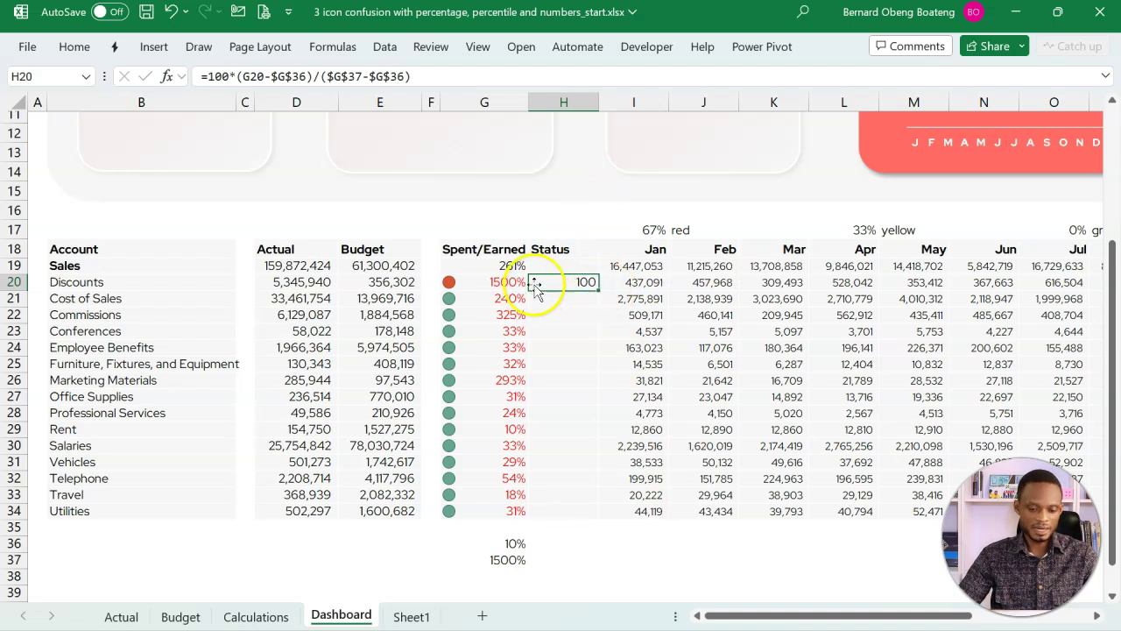
pyautogui.hotkey('shift', 'Down')
pyautogui.hotkey('shift', 'Down')
pyautogui.hotkey('shift', 'Down')
pyautogui.hotkey('shift', 'Down')
pyautogui.hotkey('shift', 'Down')
pyautogui.hotkey('shift', 'Down')
pyautogui.hotkey('shift', 'Down')
pyautogui.hotkey('shift', 'Down')
pyautogui.hotkey('shift', 'Down')
pyautogui.hotkey('shift', 'Down')
pyautogui.hotkey('shift', 'Down')
pyautogui.hotkey('shift', 'Down')
pyautogui.hotkey('shift', 'Down')
pyautogui.hotkey('shift', 'Down')
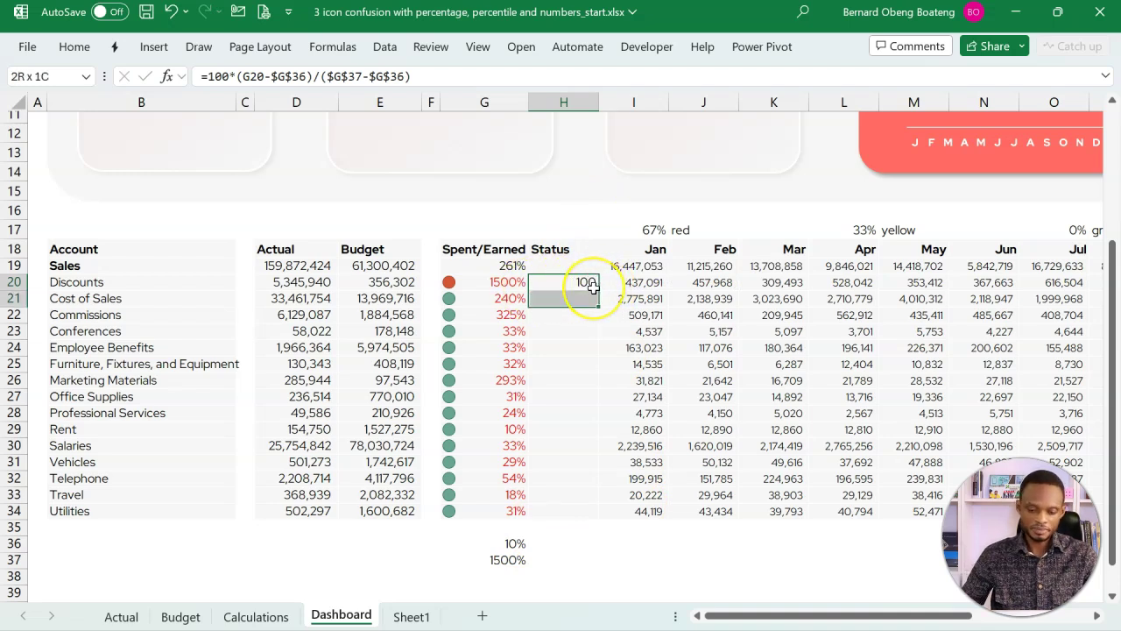
pyautogui.hotkey('ctrl', 'd')
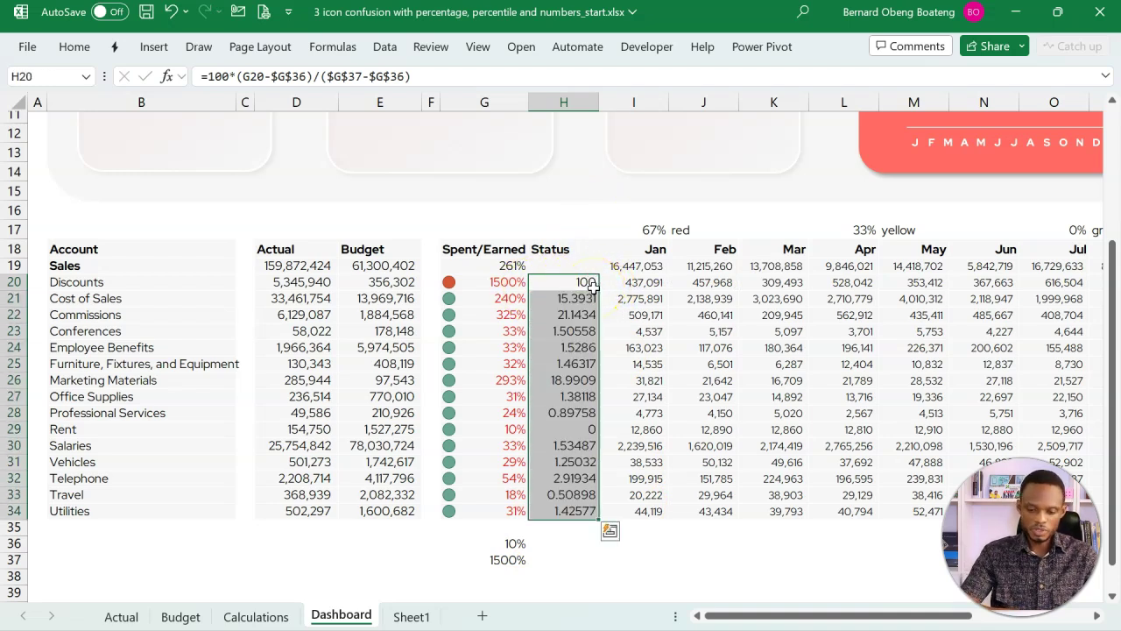
pyautogui.hotkey('ctrl', 'shift', '1')
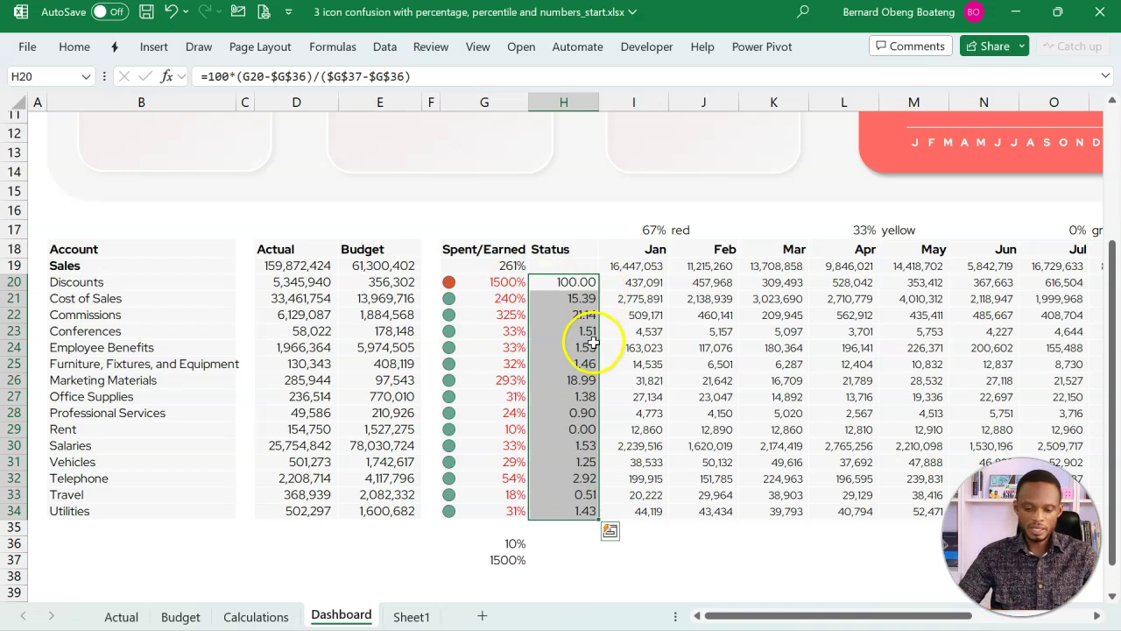
# Fill the Discounts (H20) and Rent (H29) Status cells yellow
pyautogui.click(570, 281)
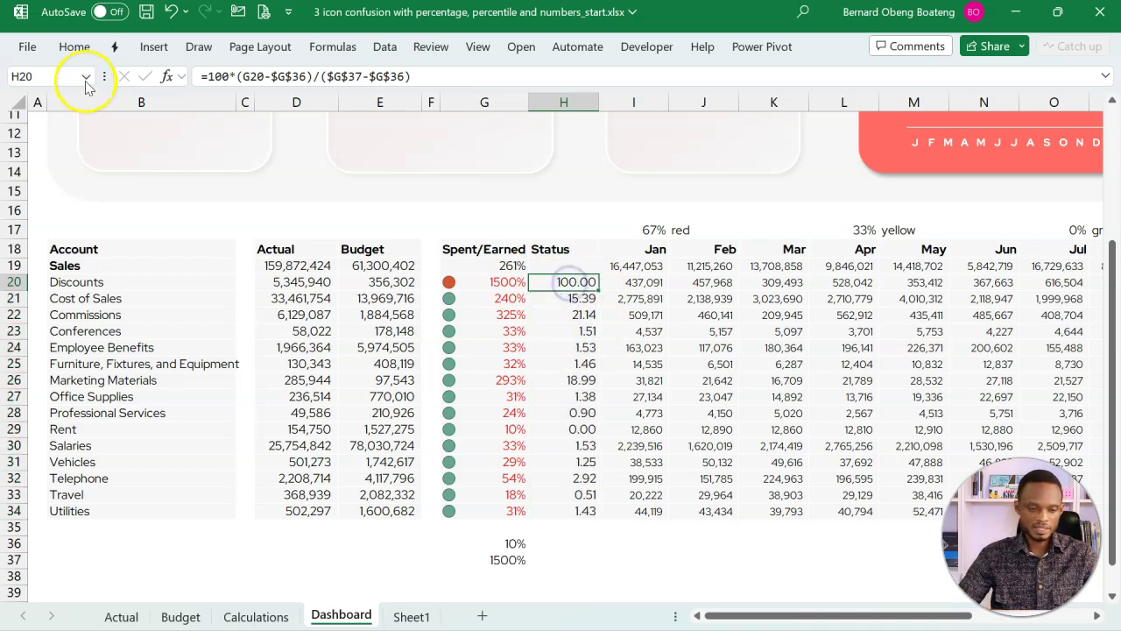
pyautogui.click(77, 49)
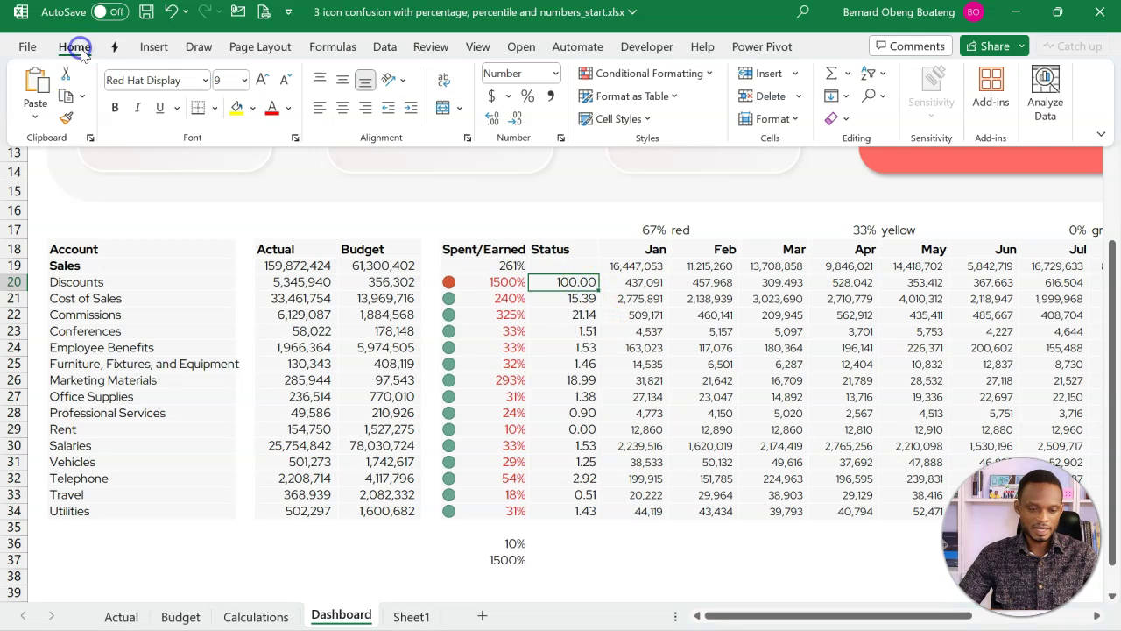
pyautogui.click(238, 108)
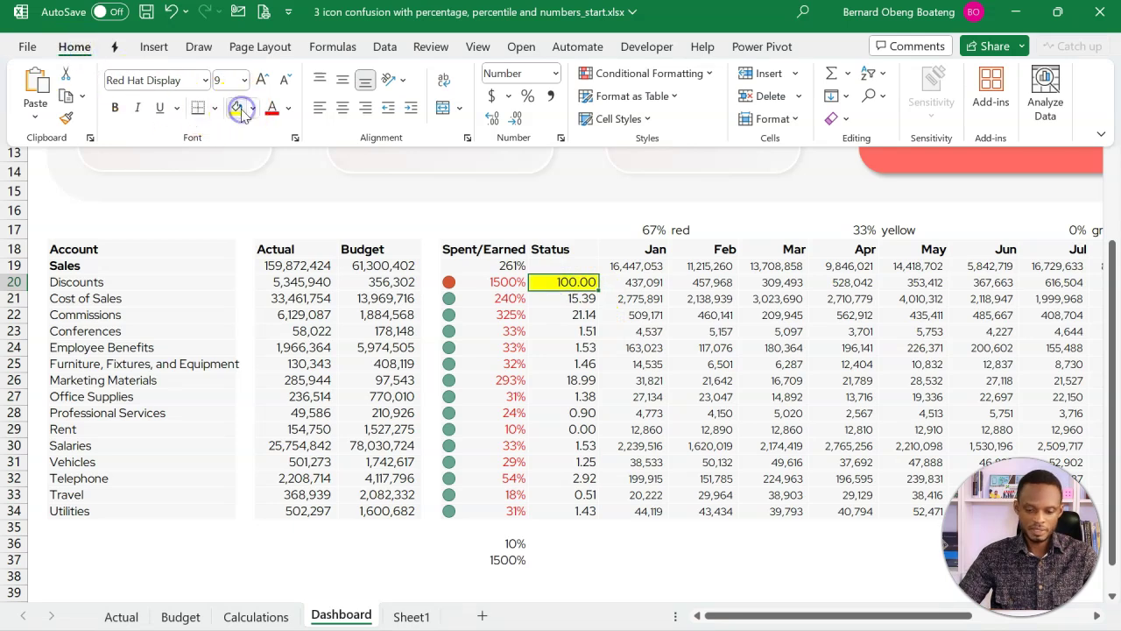
pyautogui.click(543, 428)
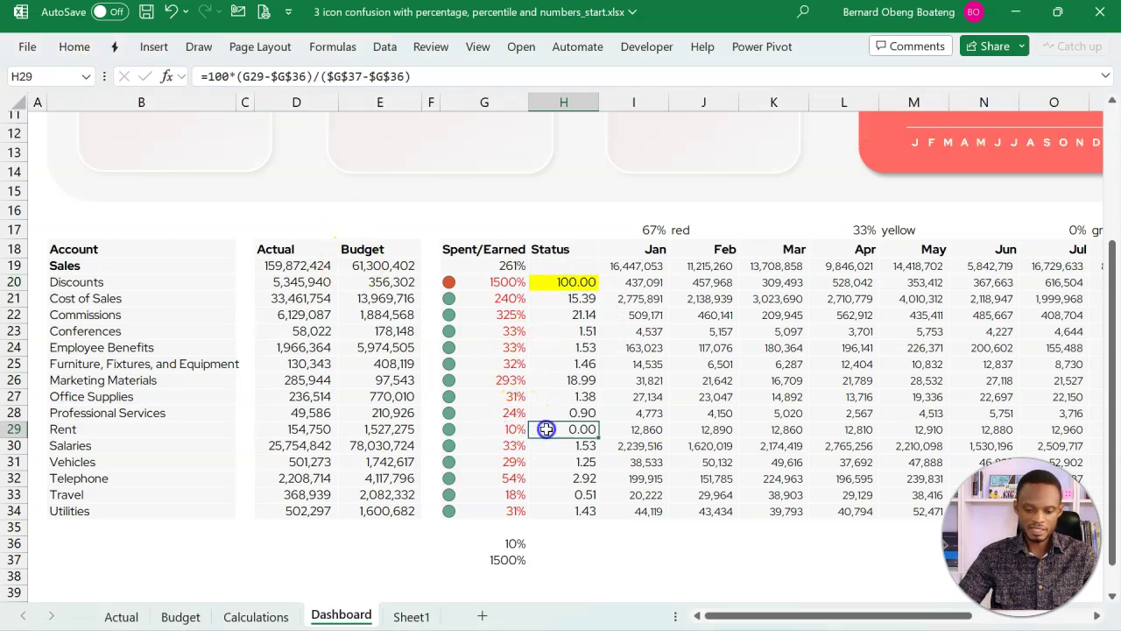
pyautogui.click(87, 53)
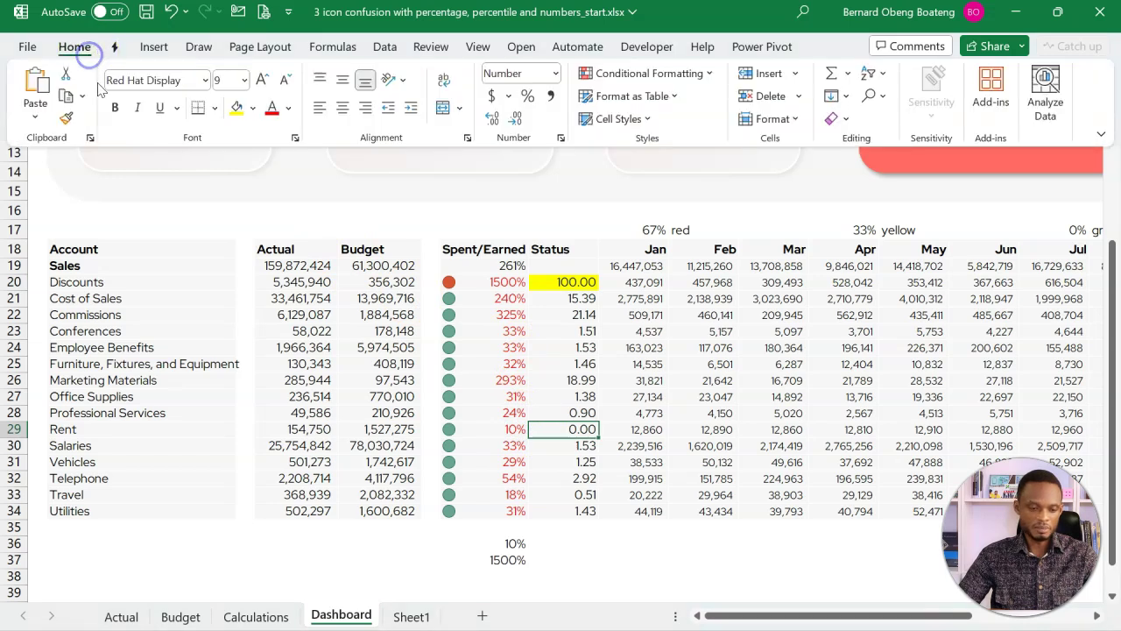
pyautogui.click(233, 110)
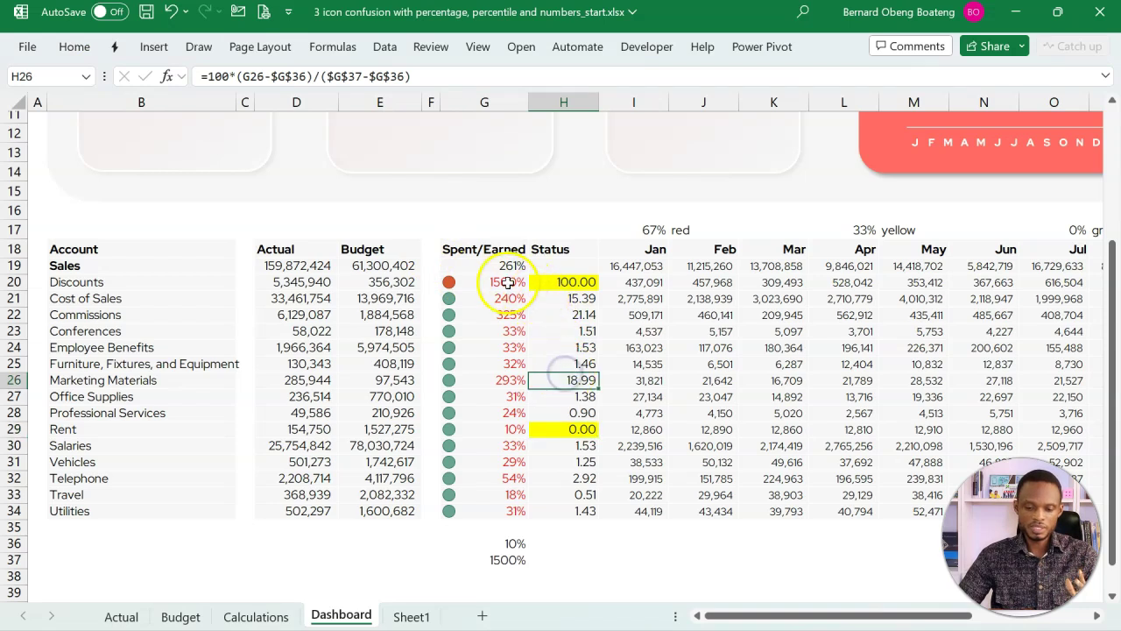
# Check the Discounts Spent/Earned and Status formulas and the Cost of Sales ratio
pyautogui.click(504, 283)
pyautogui.click(567, 282)
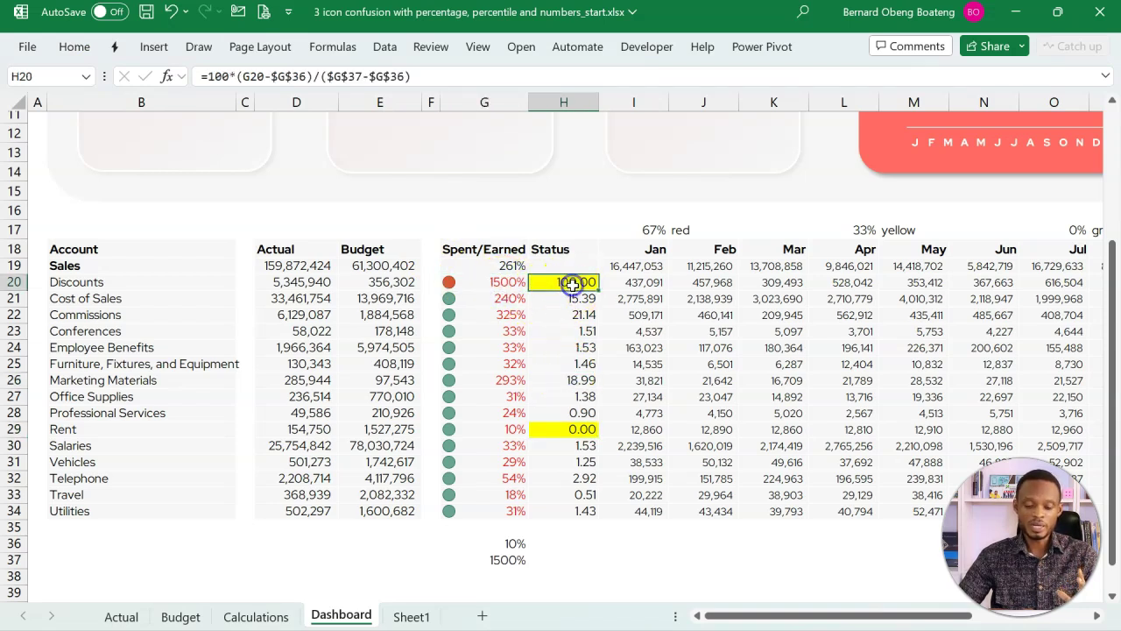
pyautogui.click(525, 299)
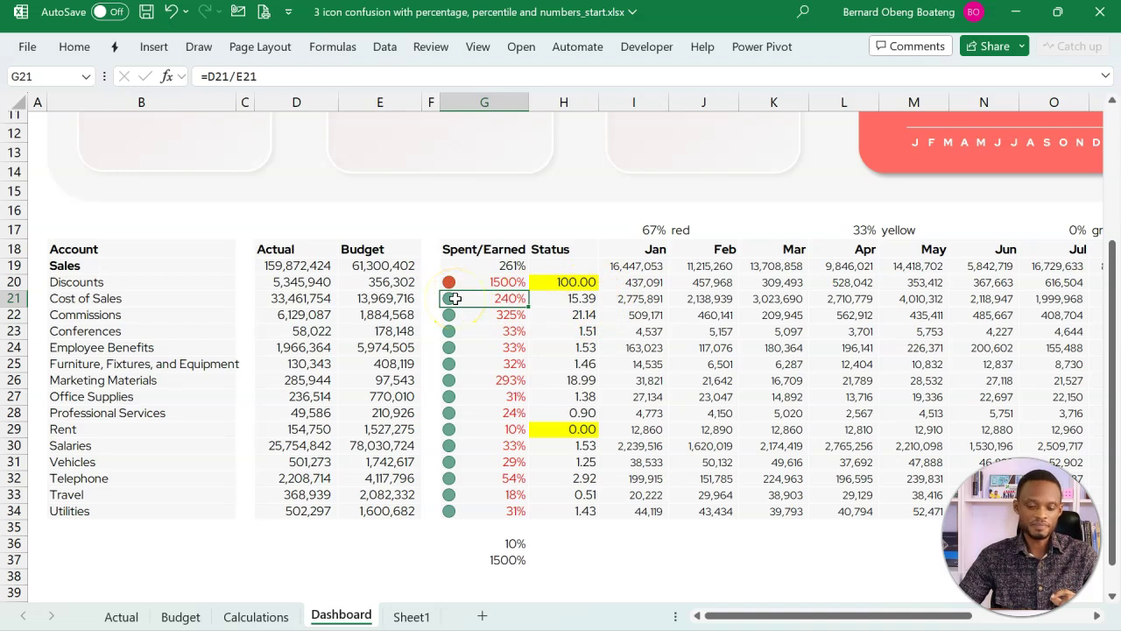
pyautogui.click(496, 285)
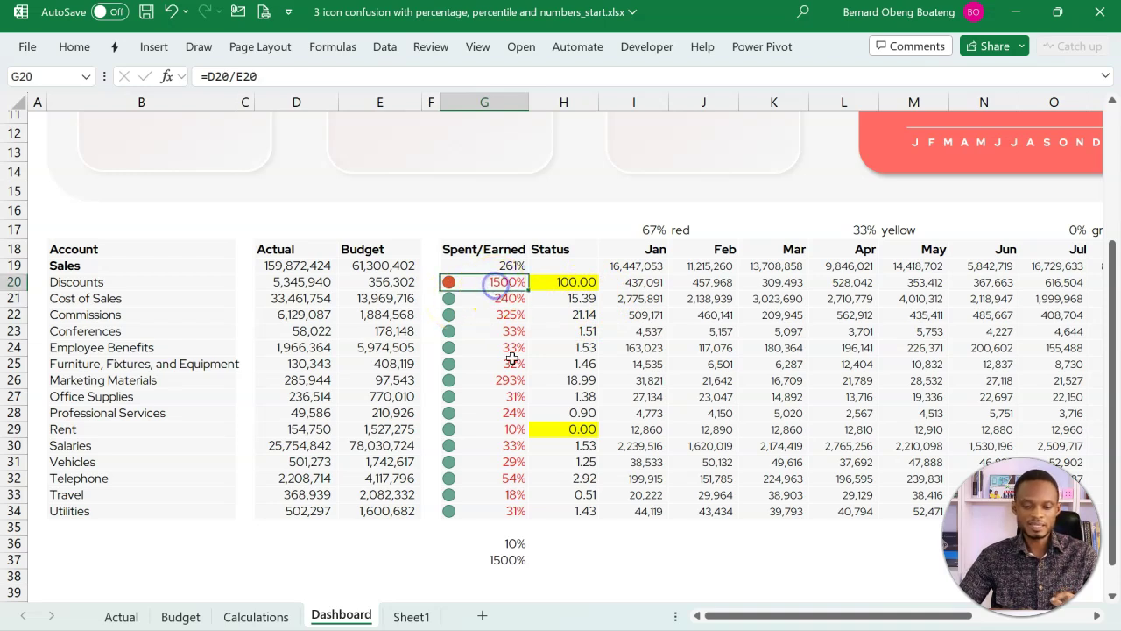
pyautogui.write('3')
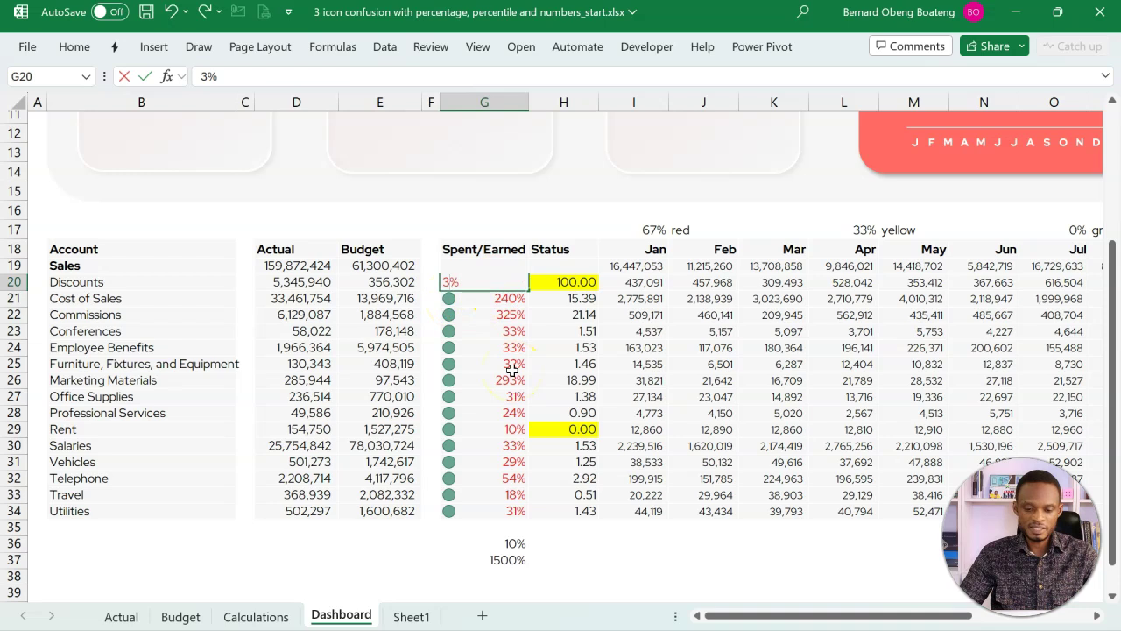
pyautogui.write('00')
pyautogui.press('Return')
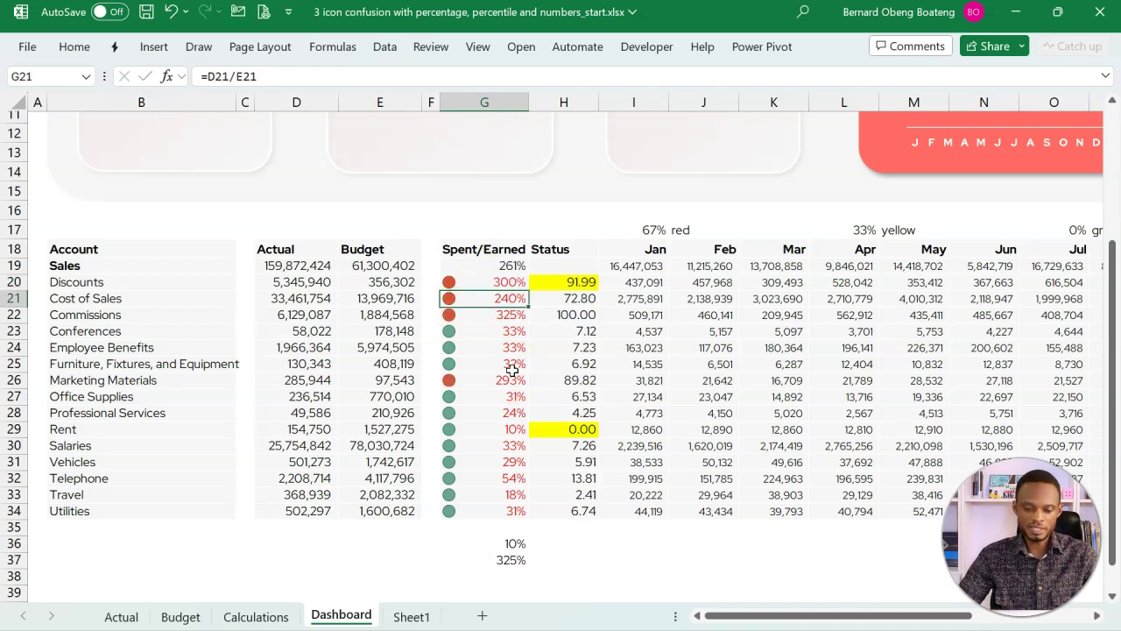
pyautogui.click(517, 317)
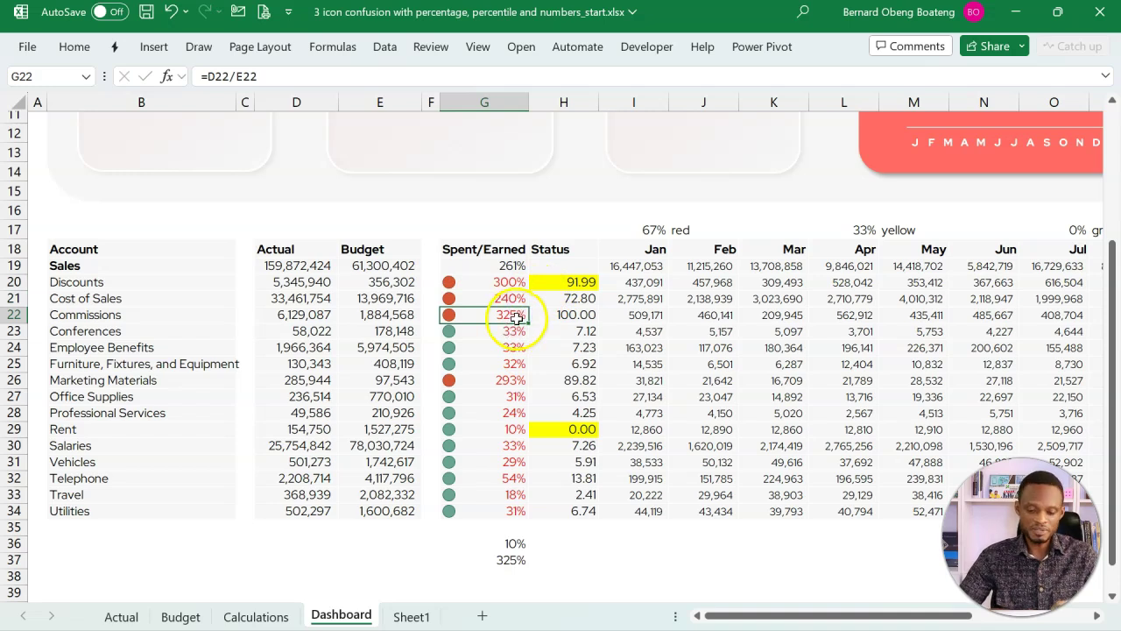
pyautogui.click(576, 316)
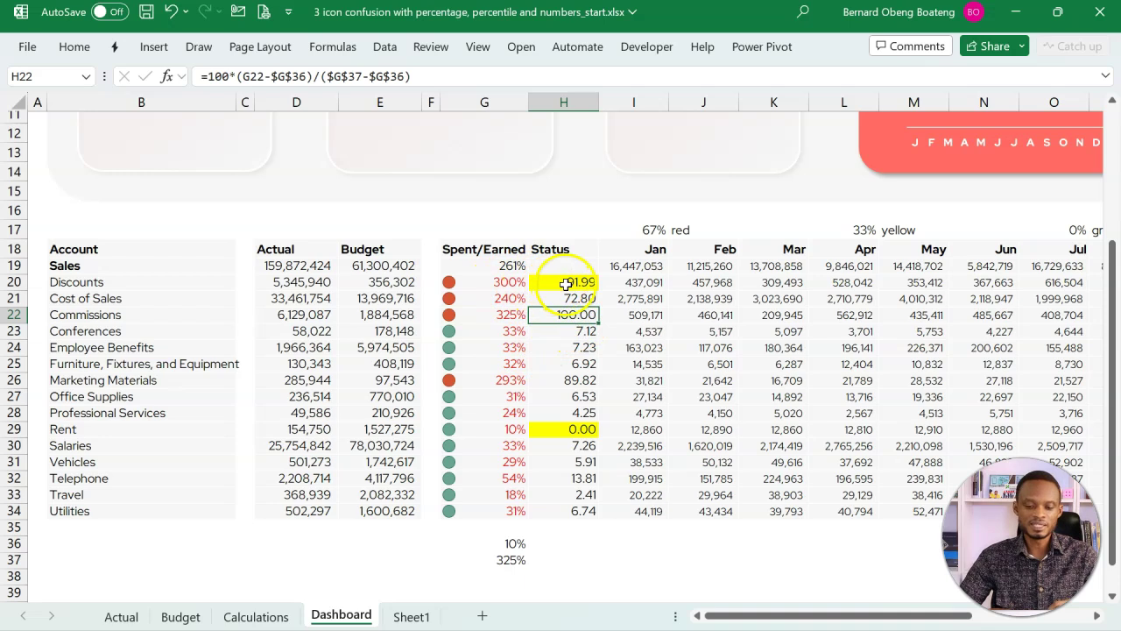
pyautogui.click(585, 282)
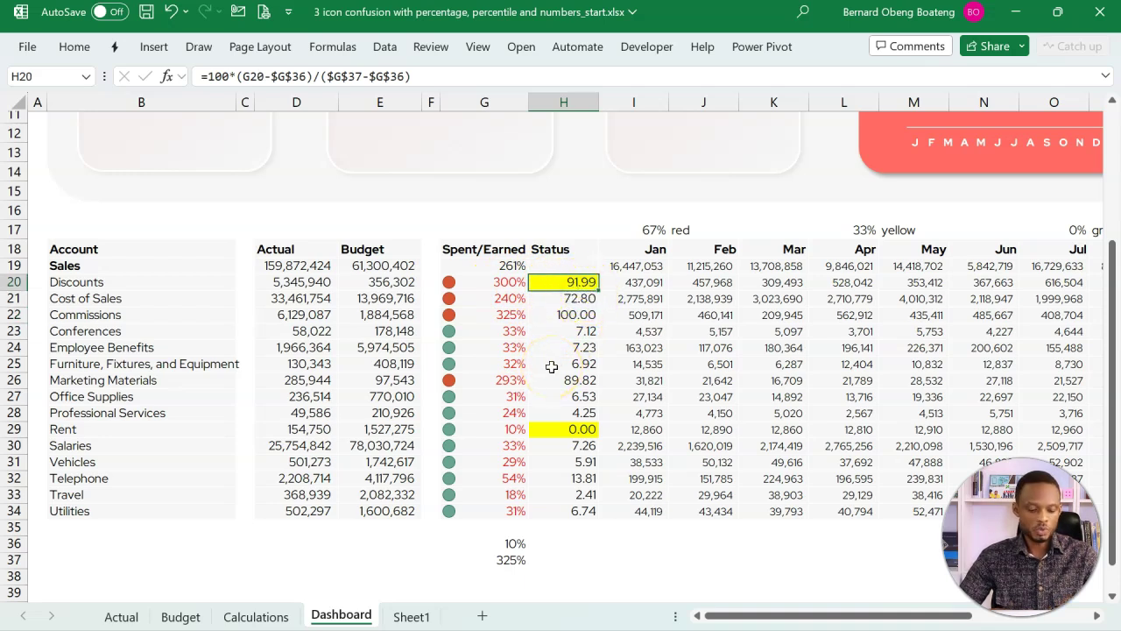
pyautogui.hotkey('ctrl', 'z')
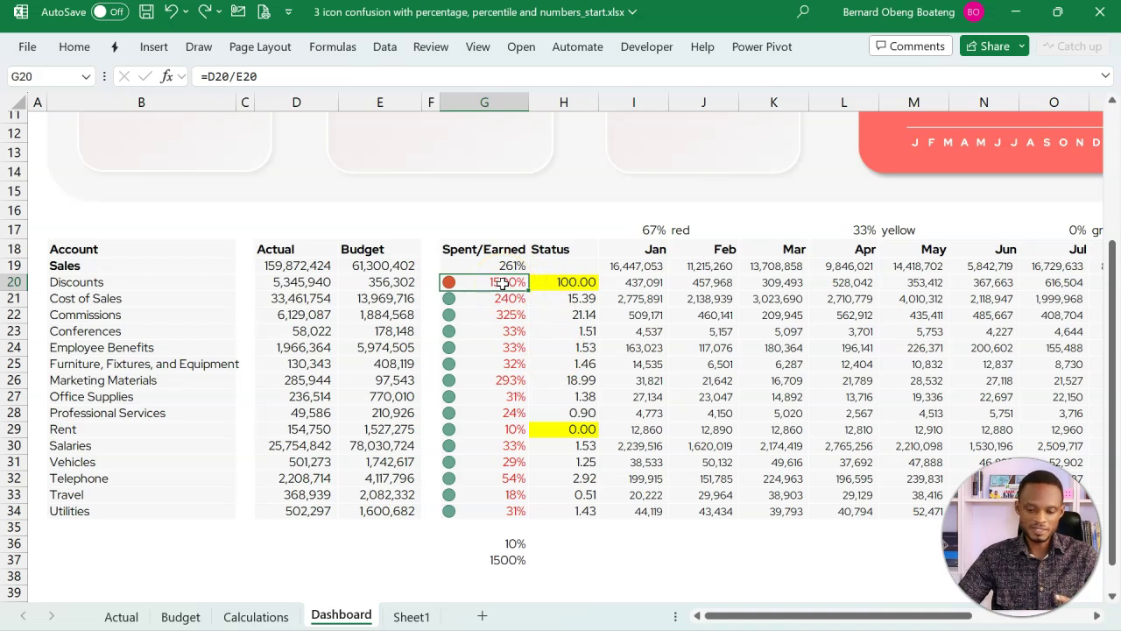
# Select G20:G34 and open the traffic-light icon rule for editing in Manage Rules
pyautogui.moveTo(501, 282); pyautogui.dragTo(507, 511)
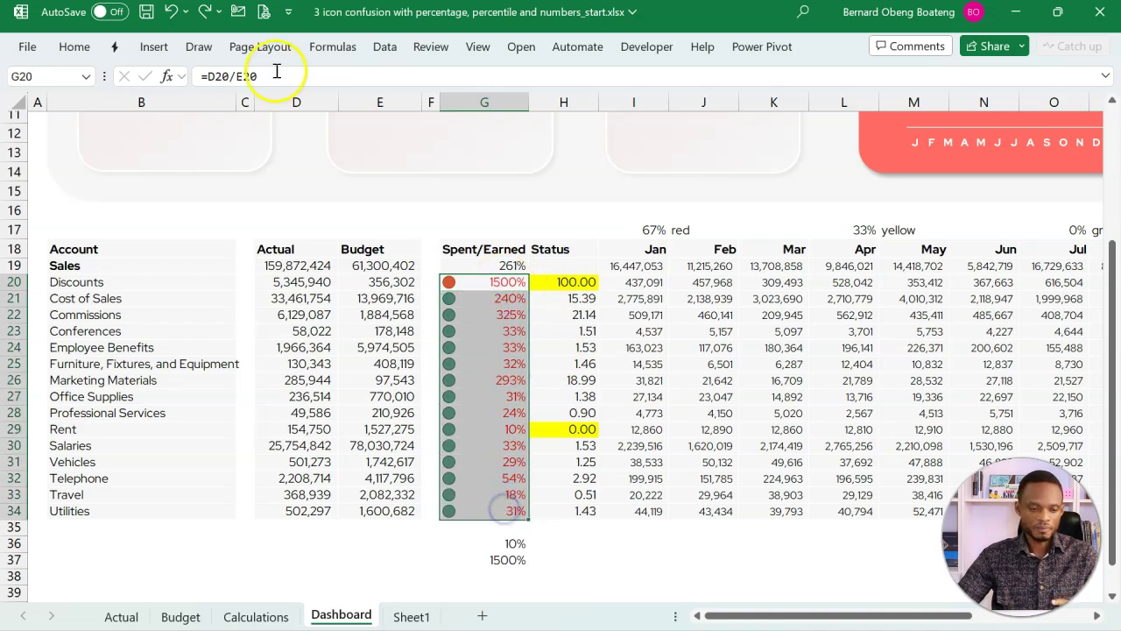
pyautogui.click(76, 46)
pyautogui.click(606, 74)
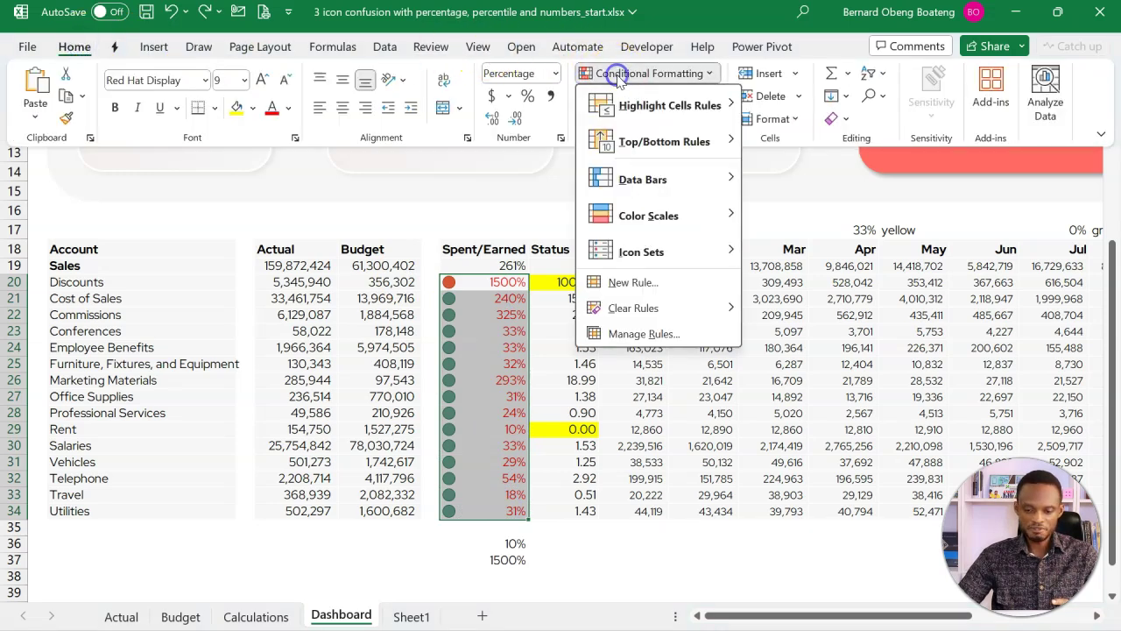
pyautogui.click(643, 333)
pyautogui.click(570, 278)
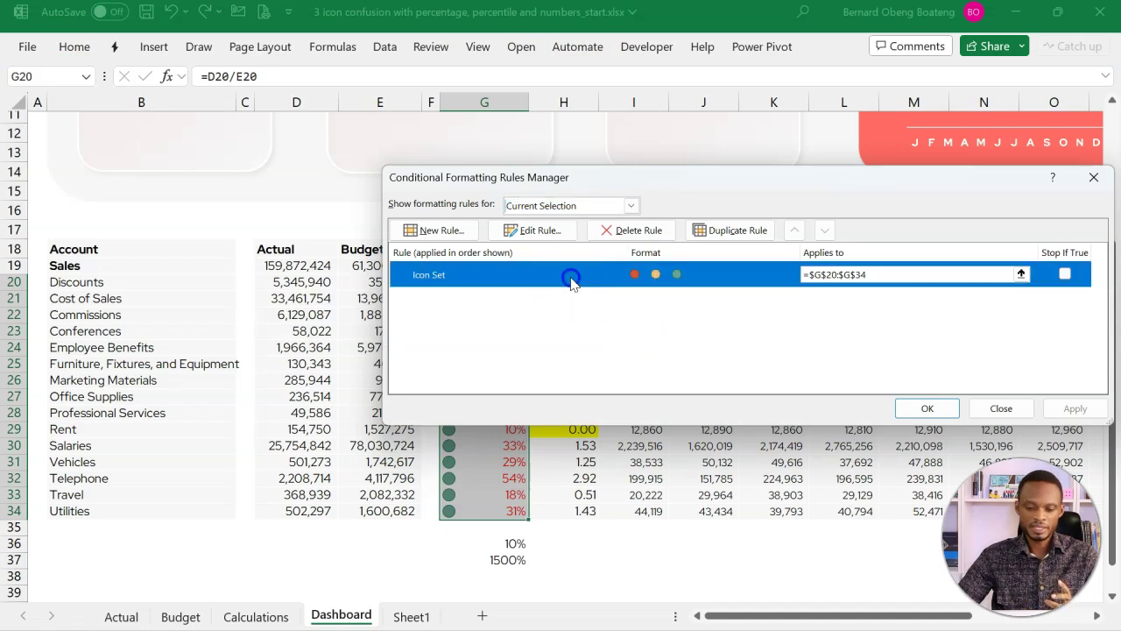
pyautogui.click(533, 229)
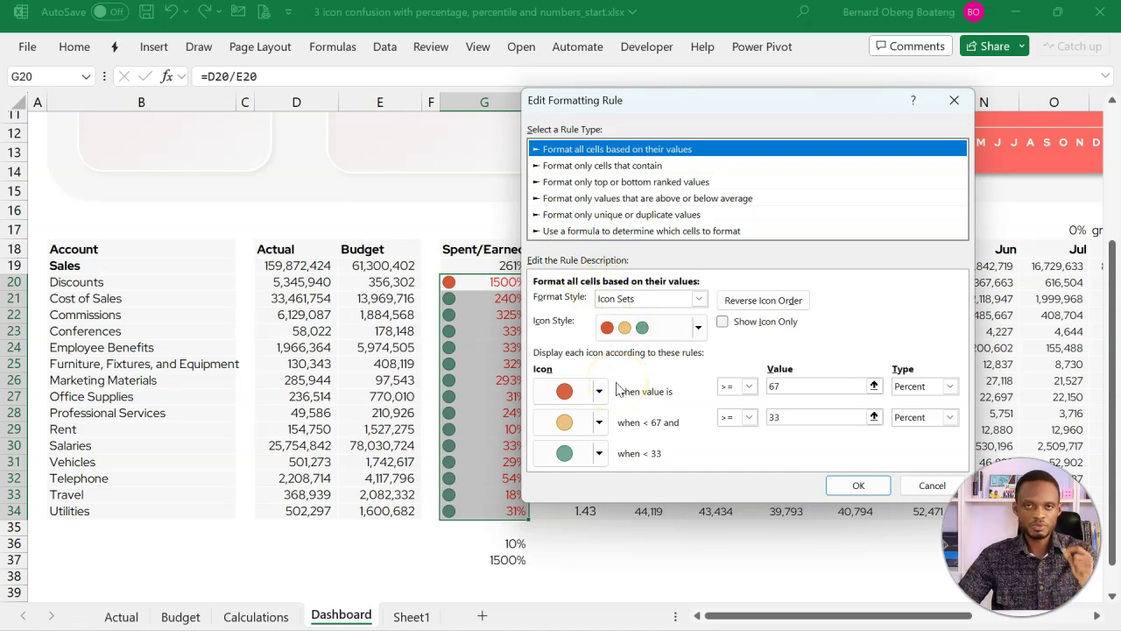
# Change both thresholds to Number type with 0.67 and 0.33, then confirm and apply
pyautogui.click(949, 387)
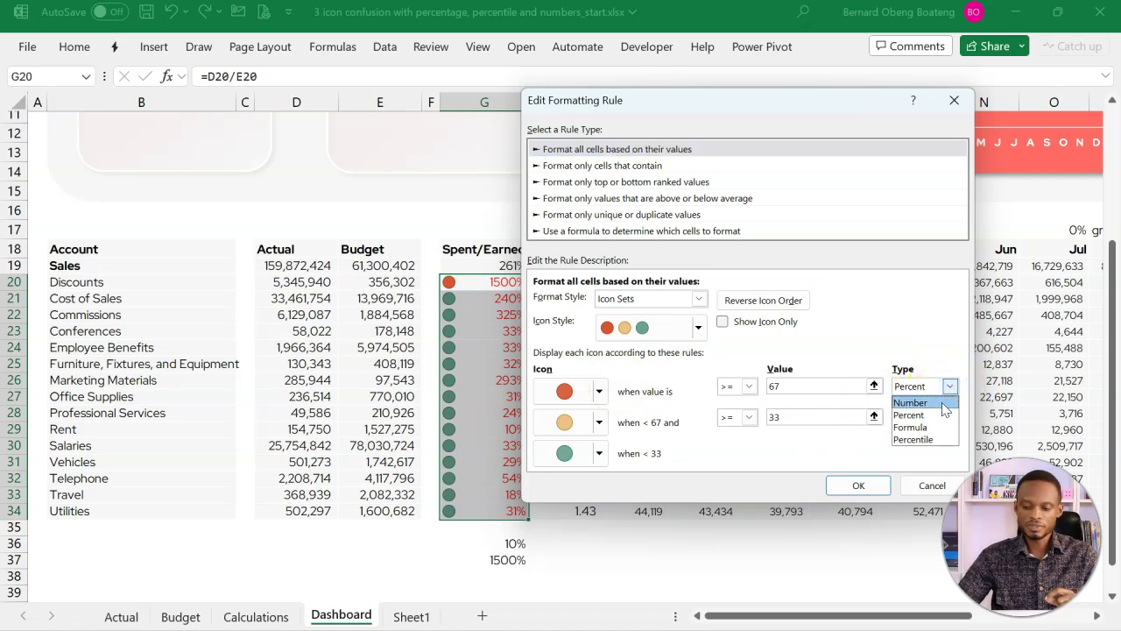
pyautogui.click(943, 404)
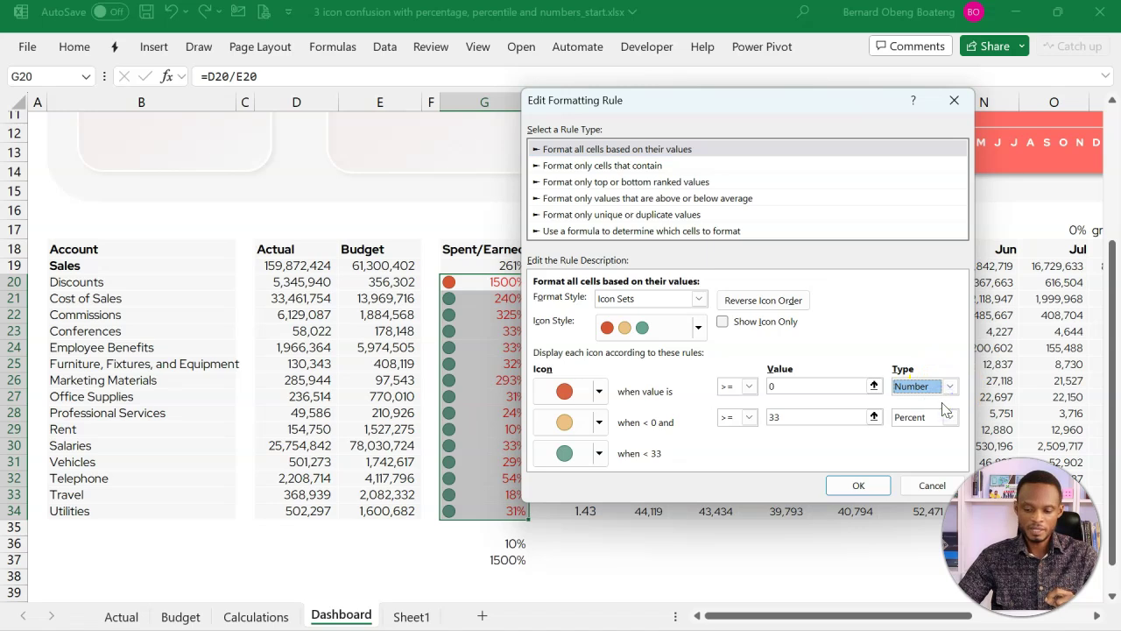
pyautogui.click(825, 390)
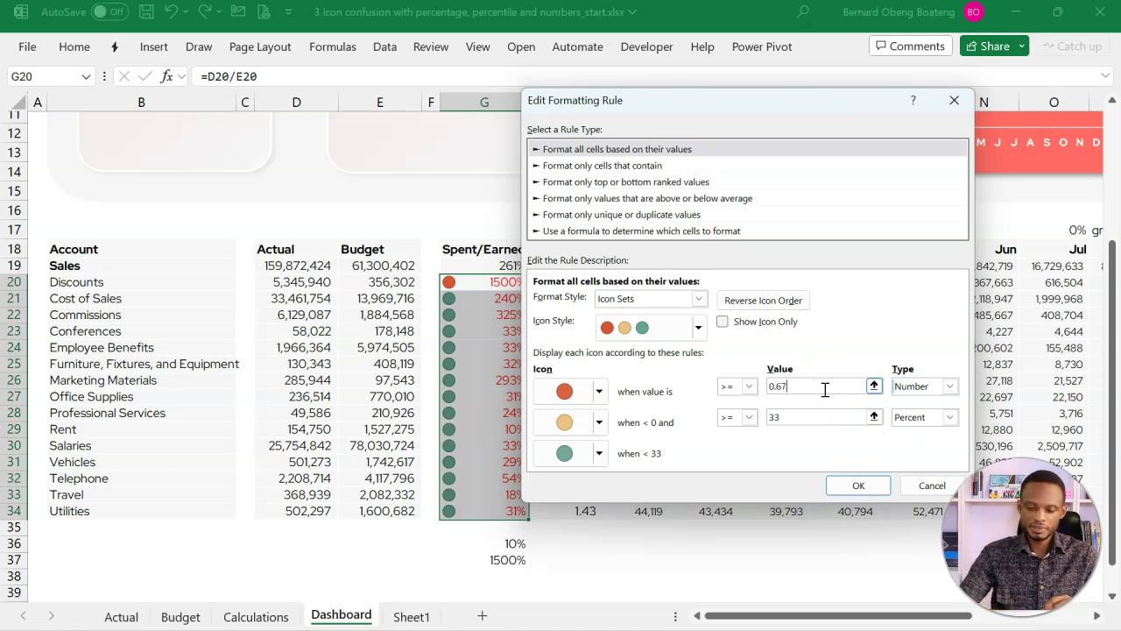
pyautogui.click(950, 417)
pyautogui.click(910, 432)
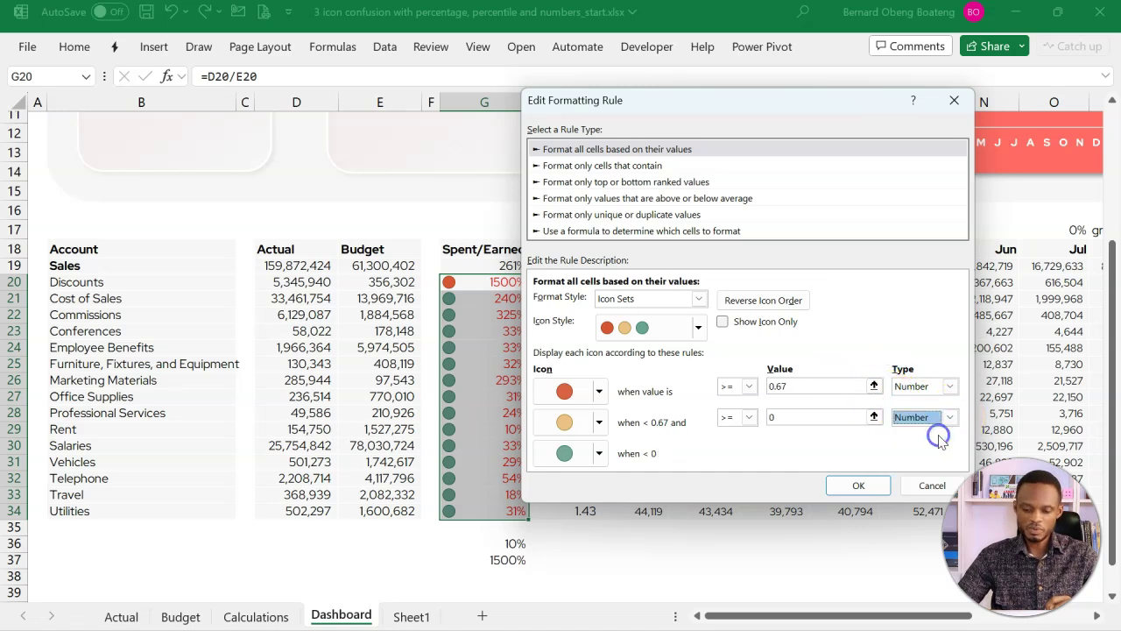
pyautogui.click(843, 416)
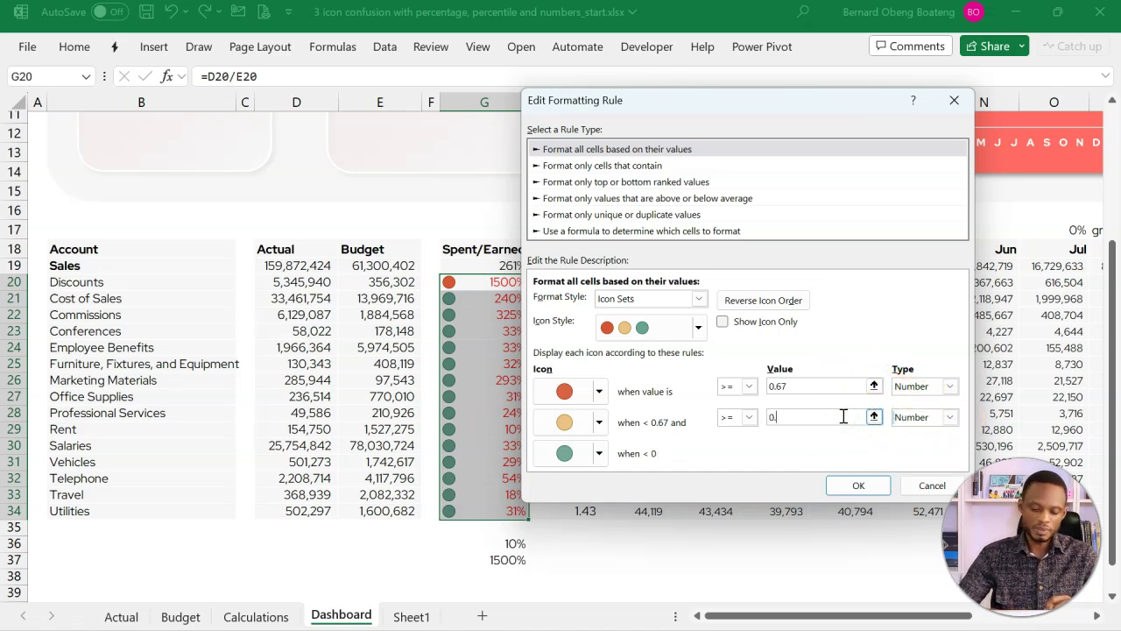
pyautogui.write('.33')
pyautogui.press('Tab')
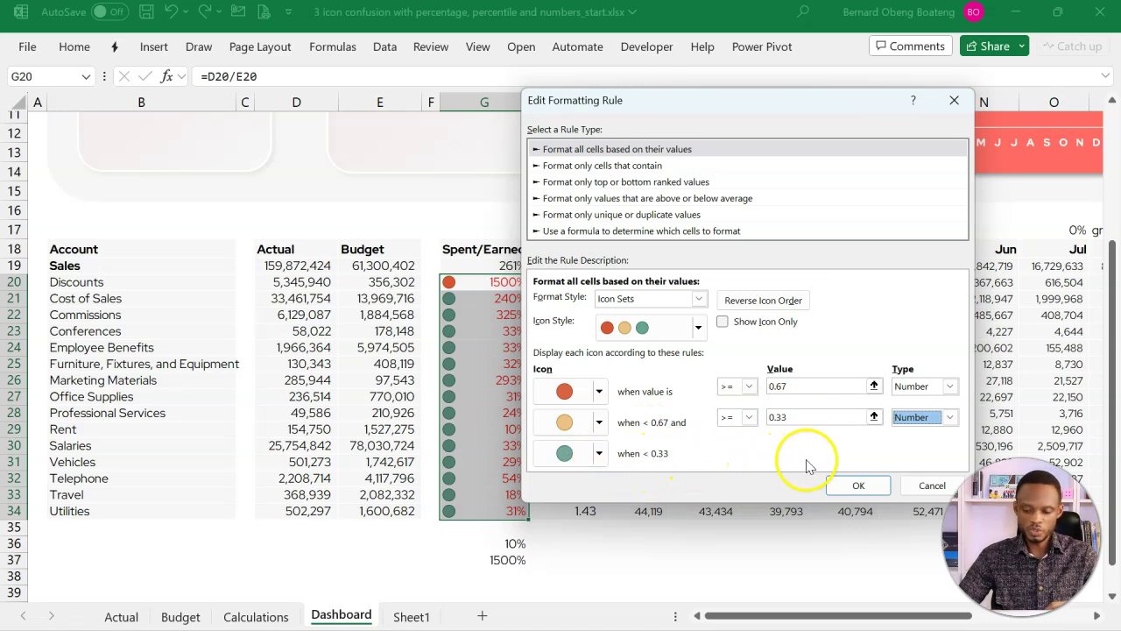
pyautogui.click(856, 483)
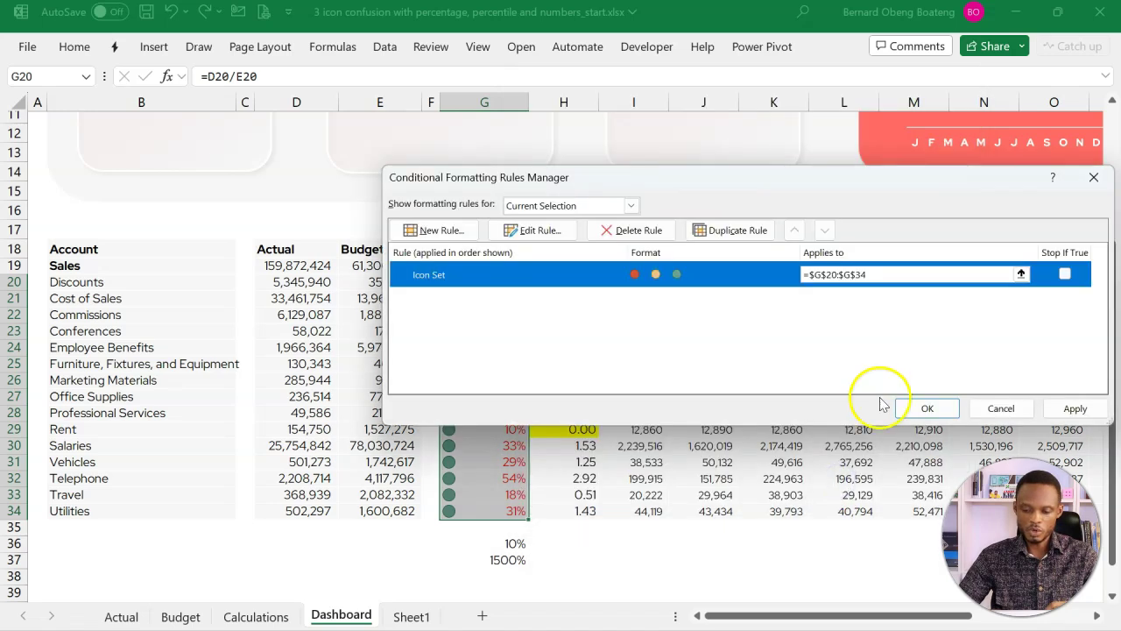
pyautogui.click(1074, 408)
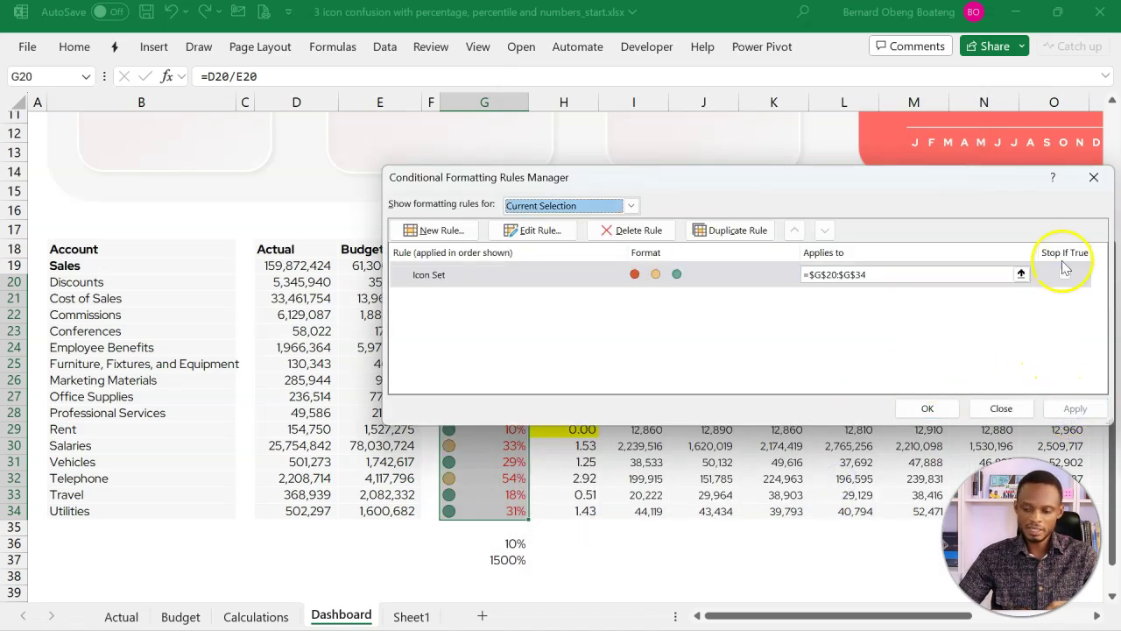
pyautogui.click(1092, 177)
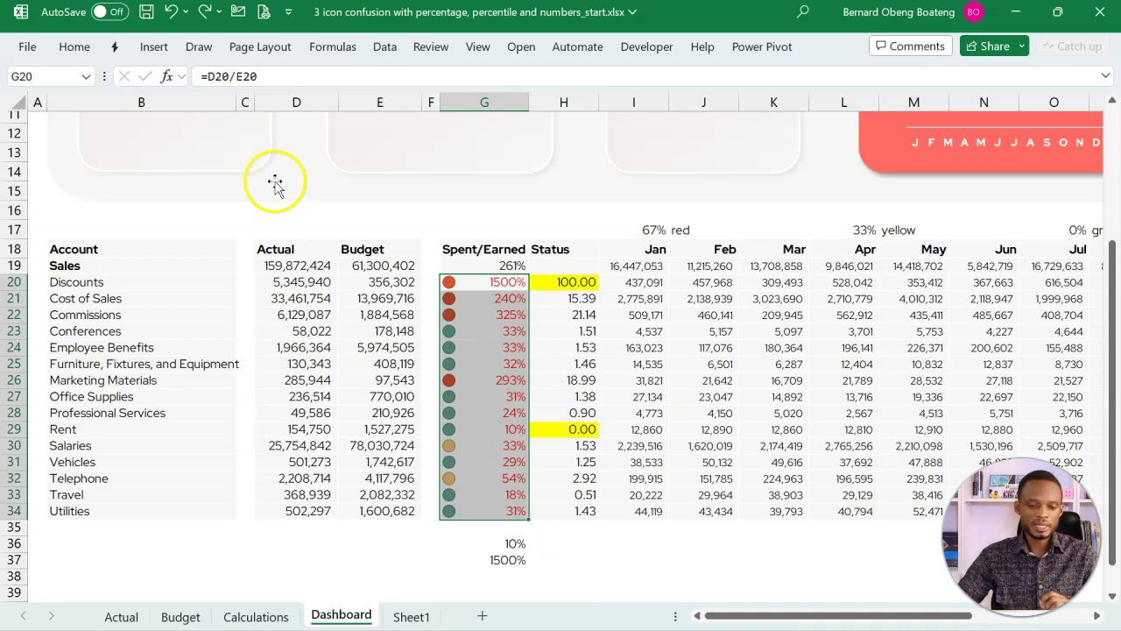
# Open the existing icon-set rule for editing from Manage Rules
pyautogui.click(75, 49)
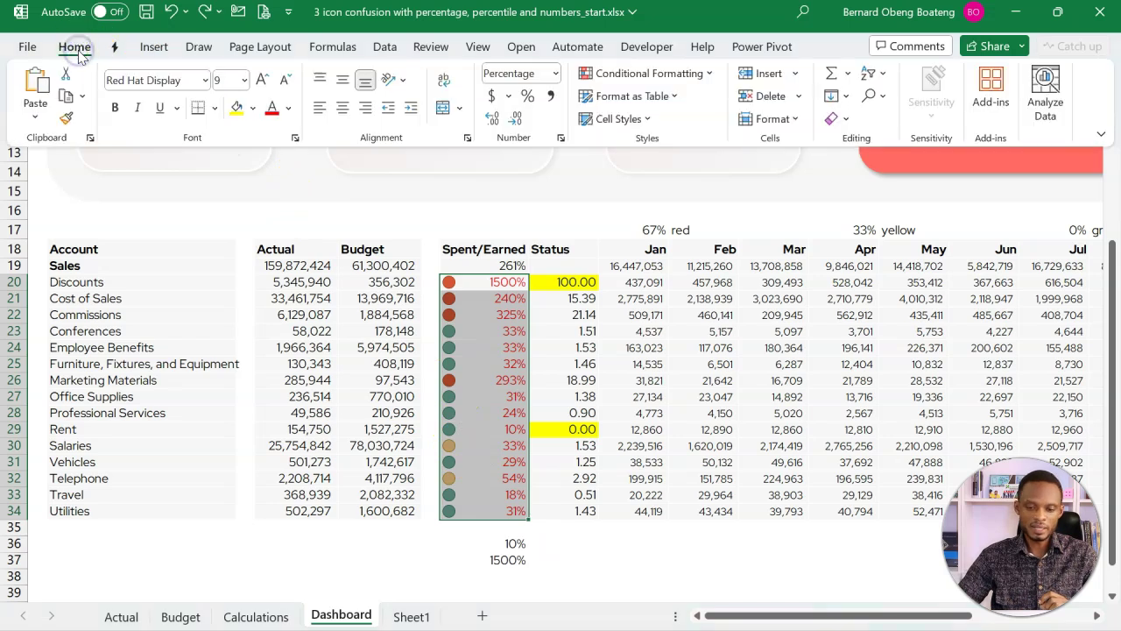
pyautogui.click(604, 77)
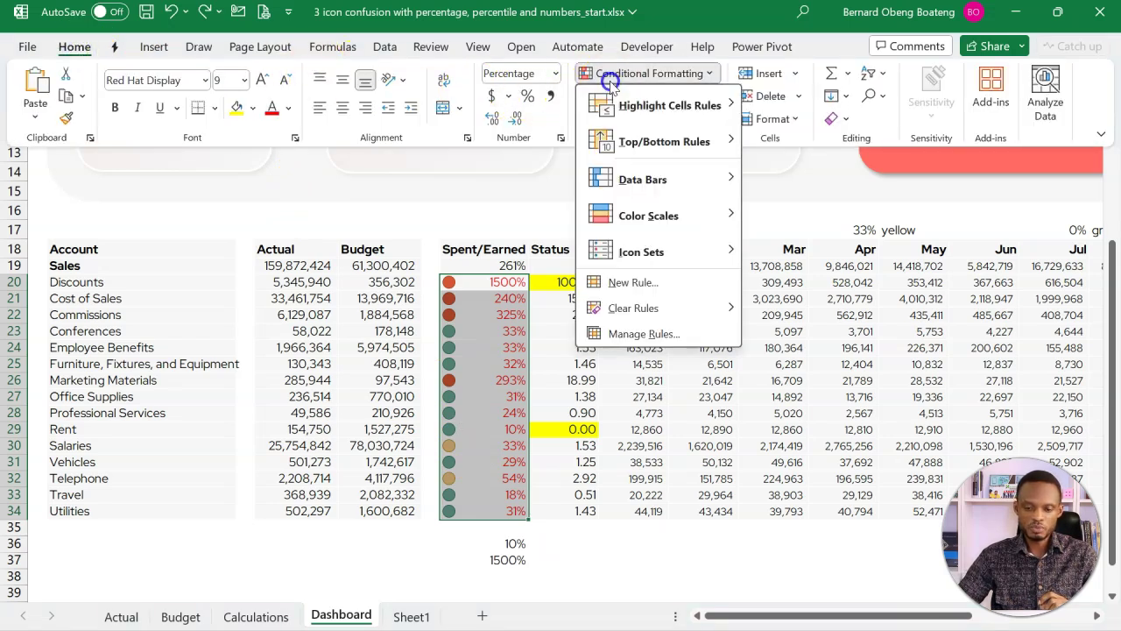
pyautogui.click(627, 334)
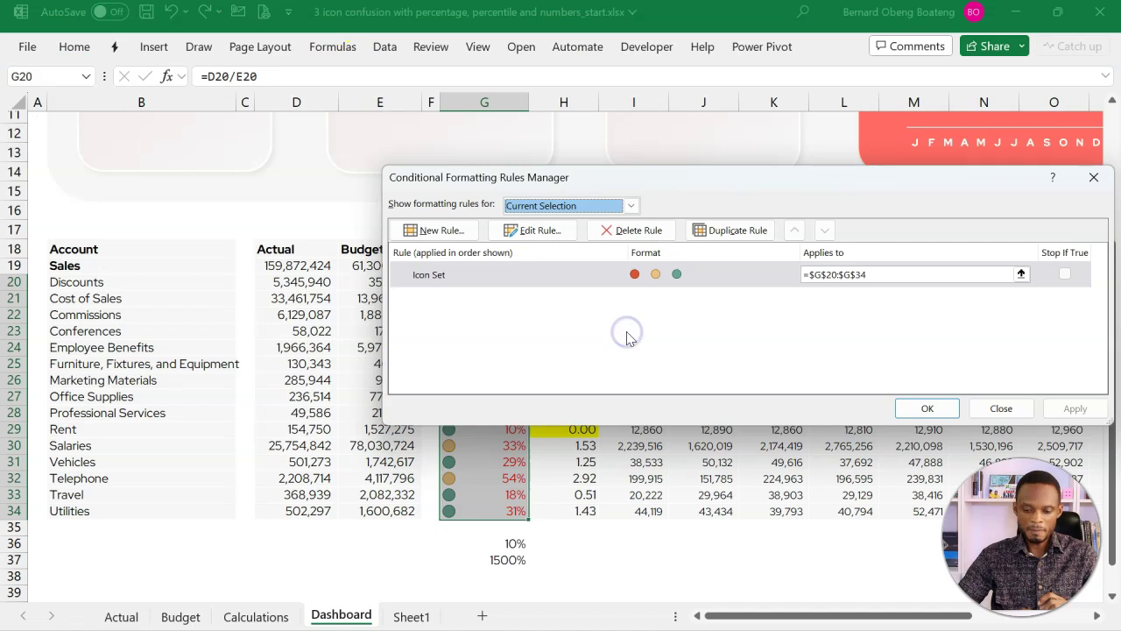
pyautogui.click(578, 277)
pyautogui.click(557, 235)
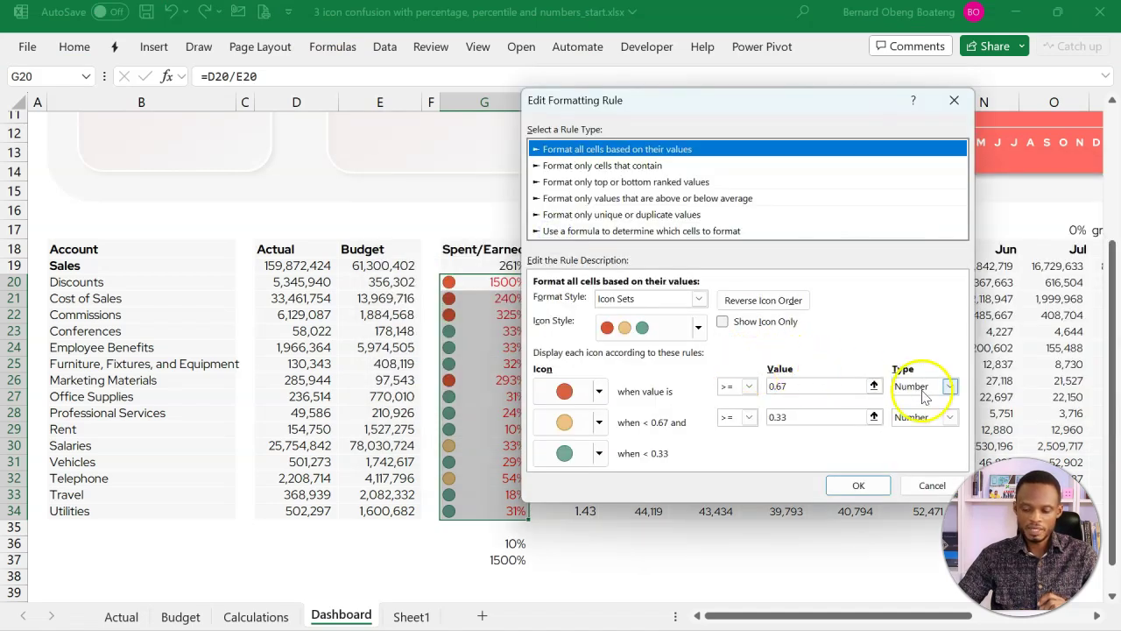
# Set the top threshold to a Formula referencing the 67% cell $I$17
pyautogui.click(950, 386)
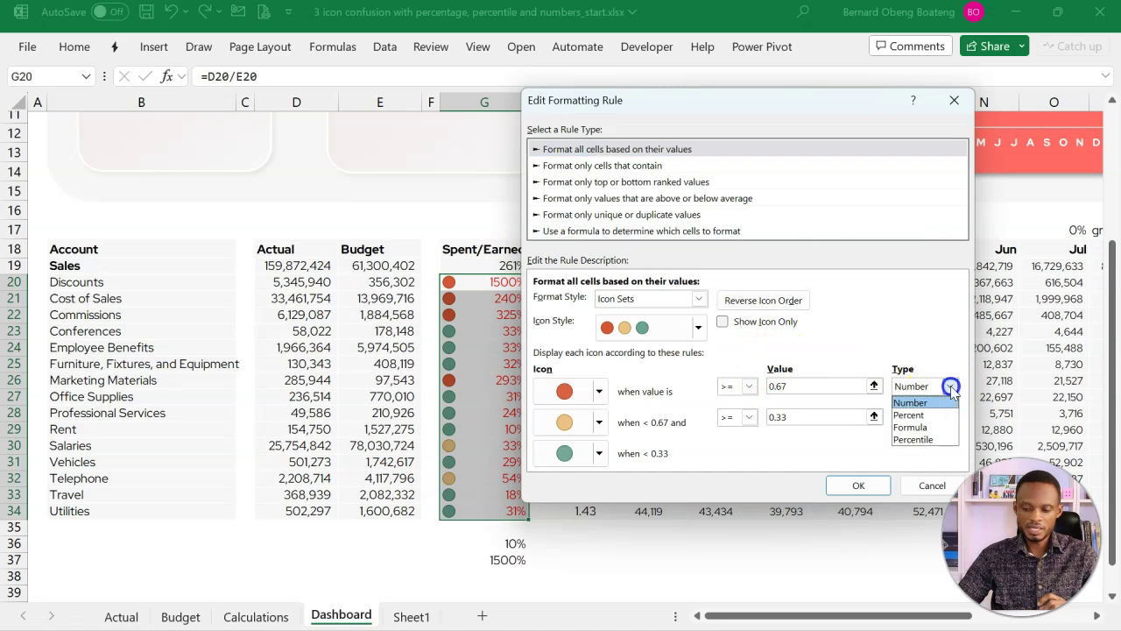
pyautogui.click(937, 430)
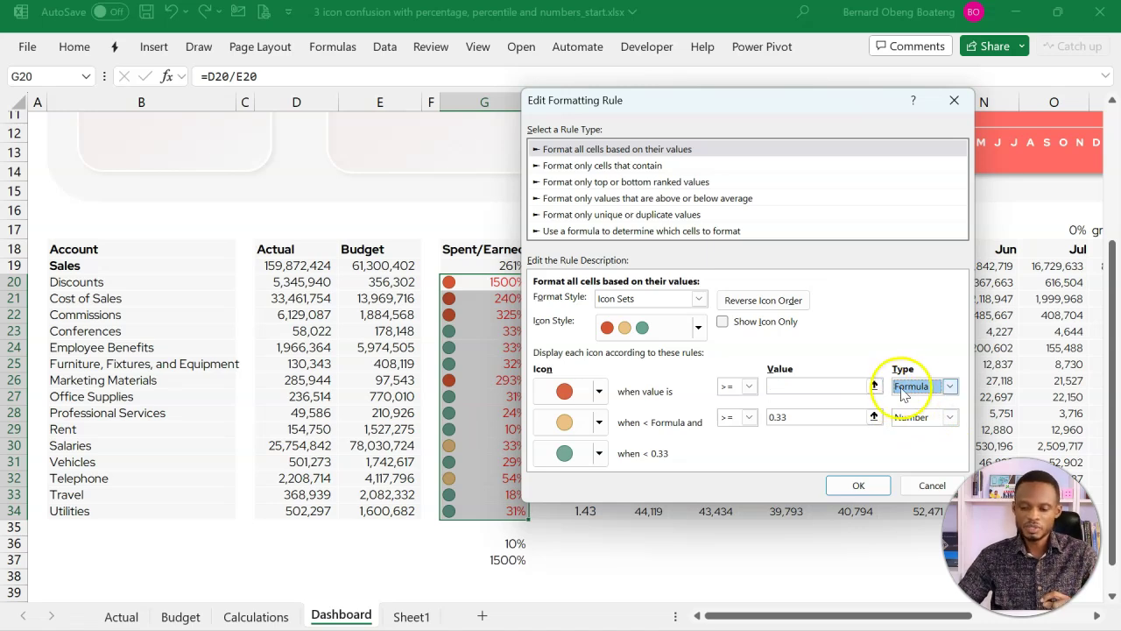
pyautogui.click(873, 386)
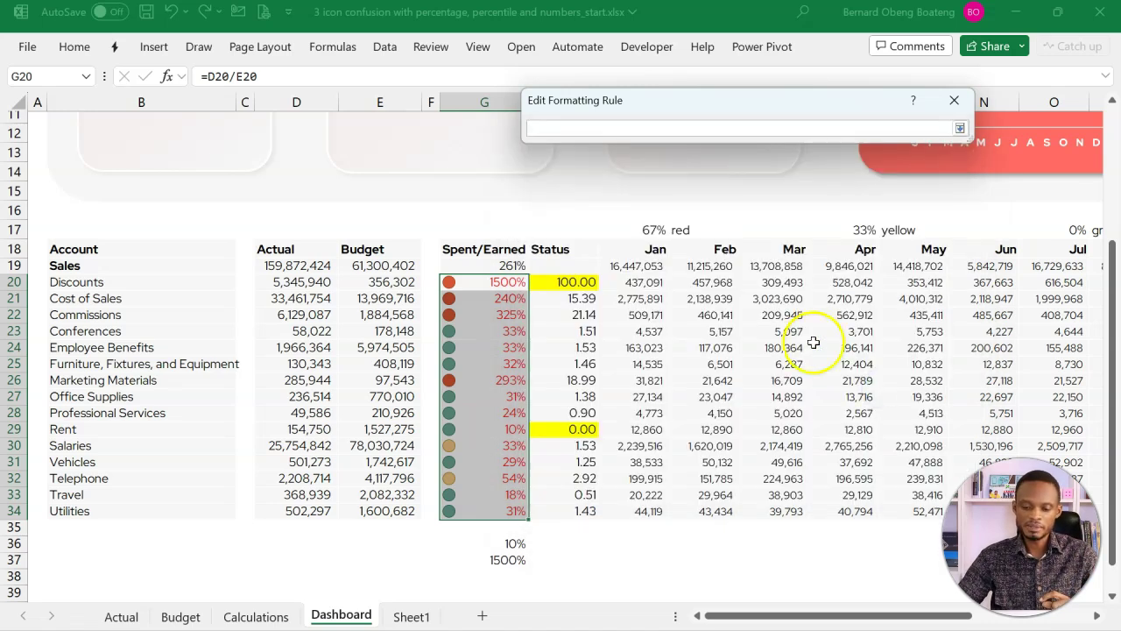
pyautogui.click(650, 230)
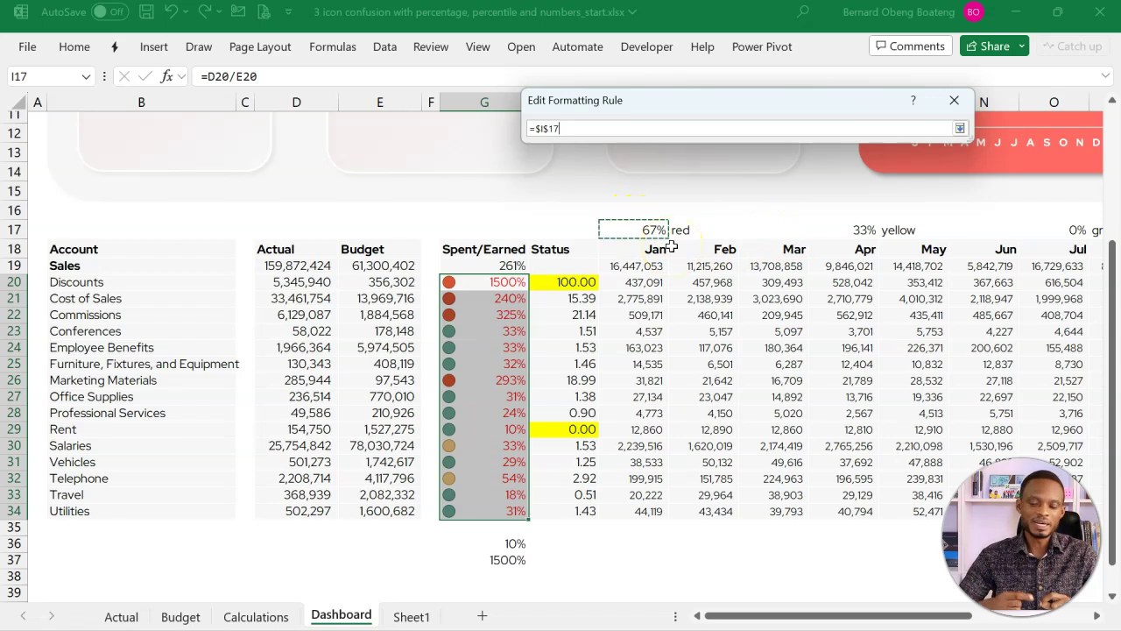
pyautogui.press('Return')
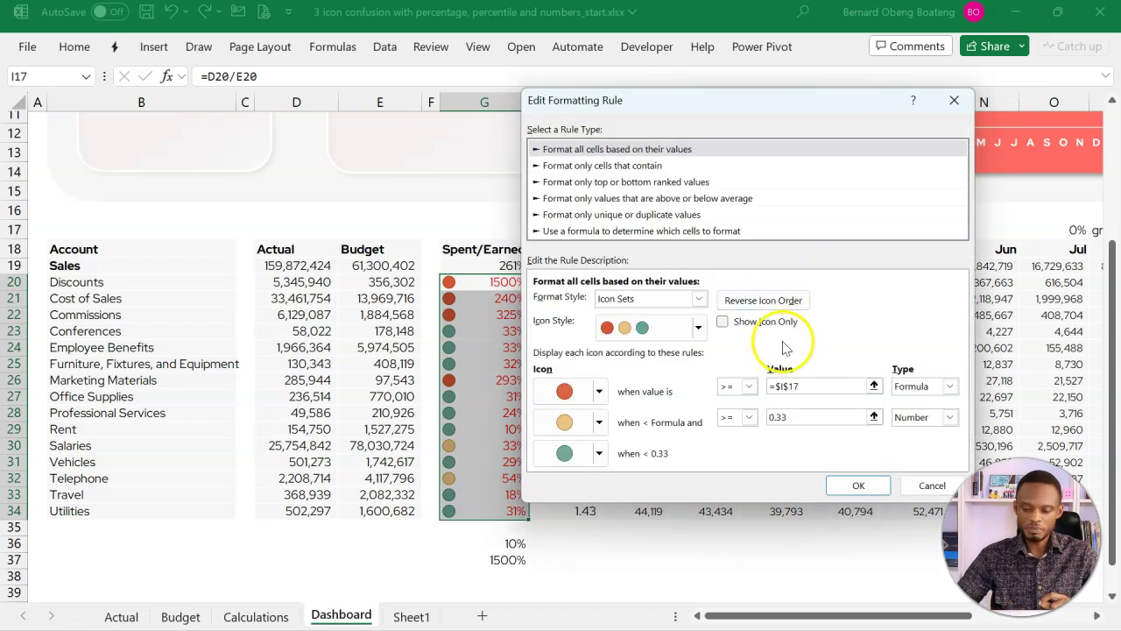
# Set the middle threshold to reference the 33% cell $L$17, then confirm and apply the rule
pyautogui.click(951, 419)
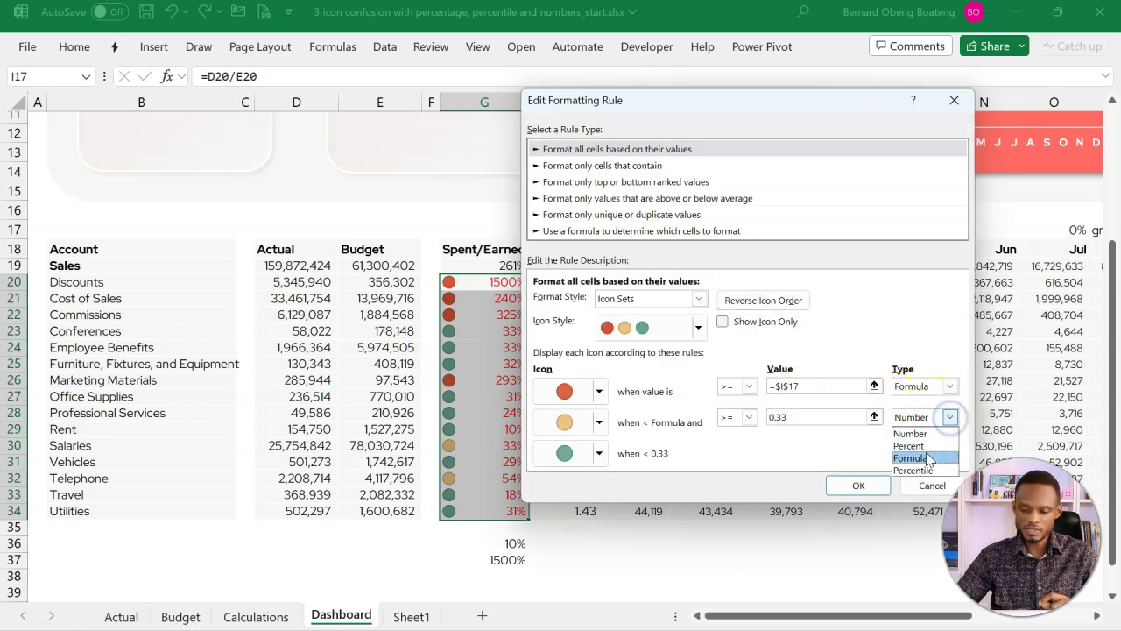
pyautogui.click(920, 457)
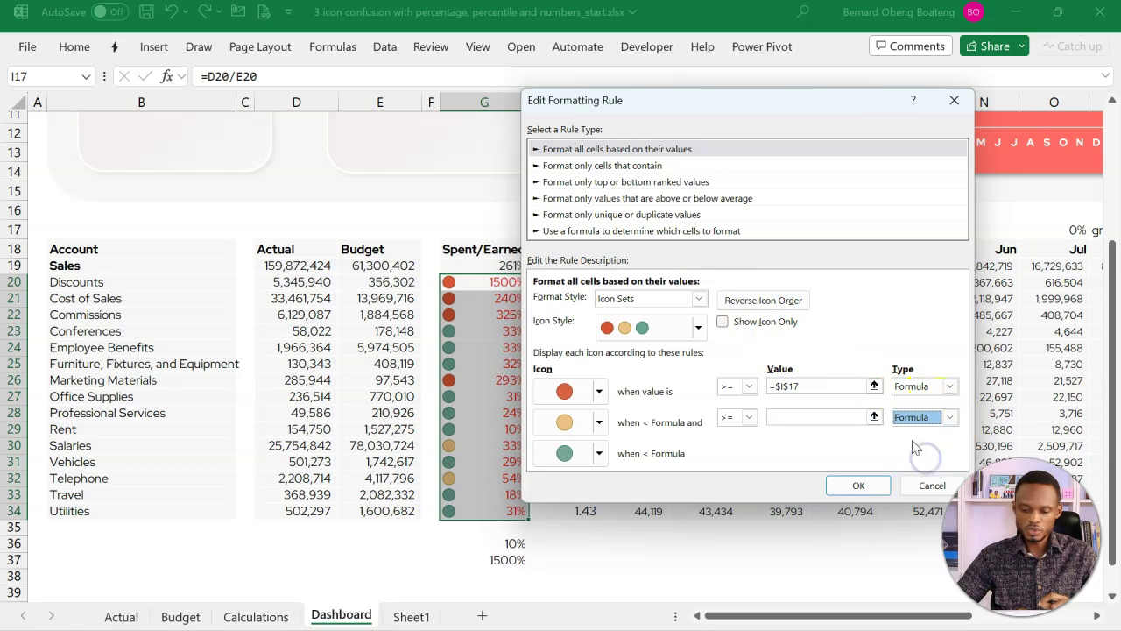
pyautogui.click(873, 416)
pyautogui.click(863, 229)
pyautogui.click(863, 231)
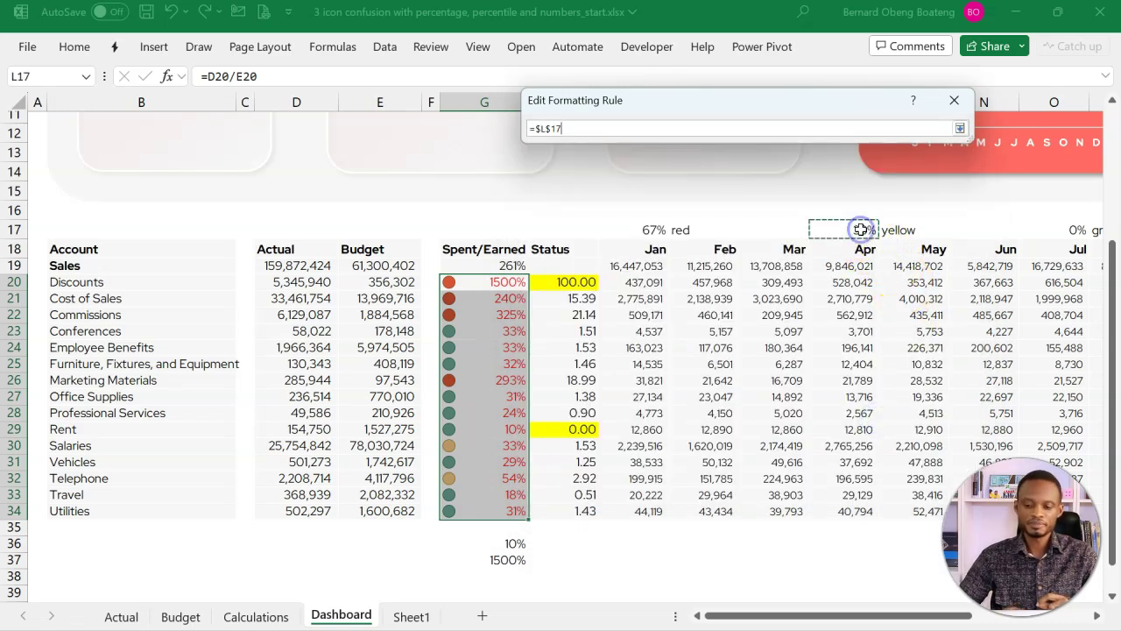
pyautogui.press('Return')
pyautogui.click(844, 379)
pyautogui.click(856, 484)
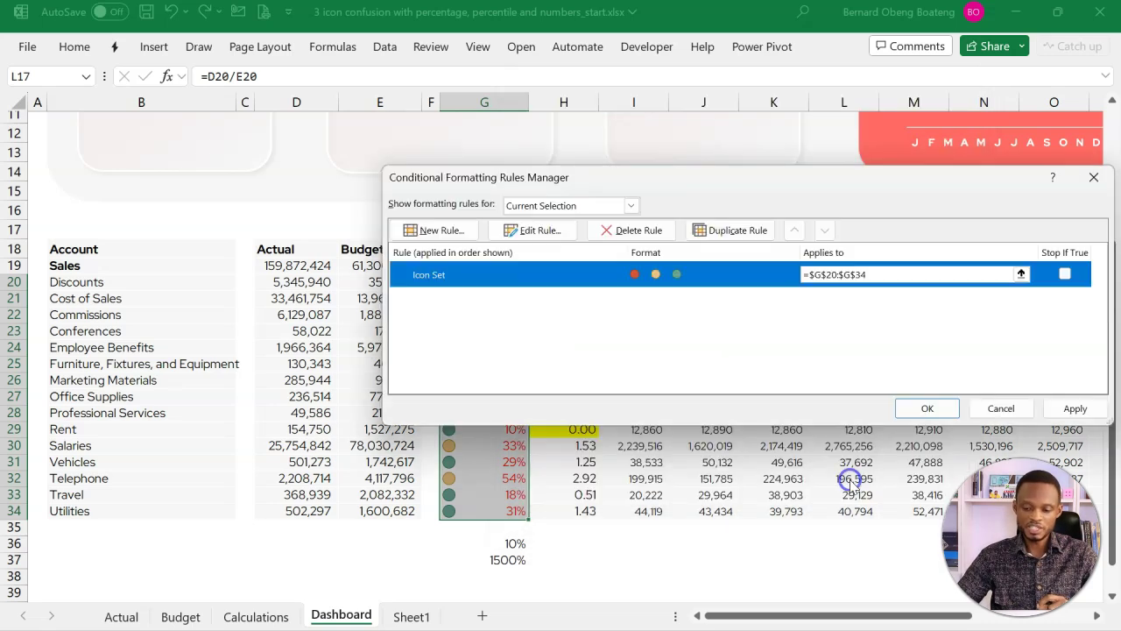
pyautogui.click(1075, 408)
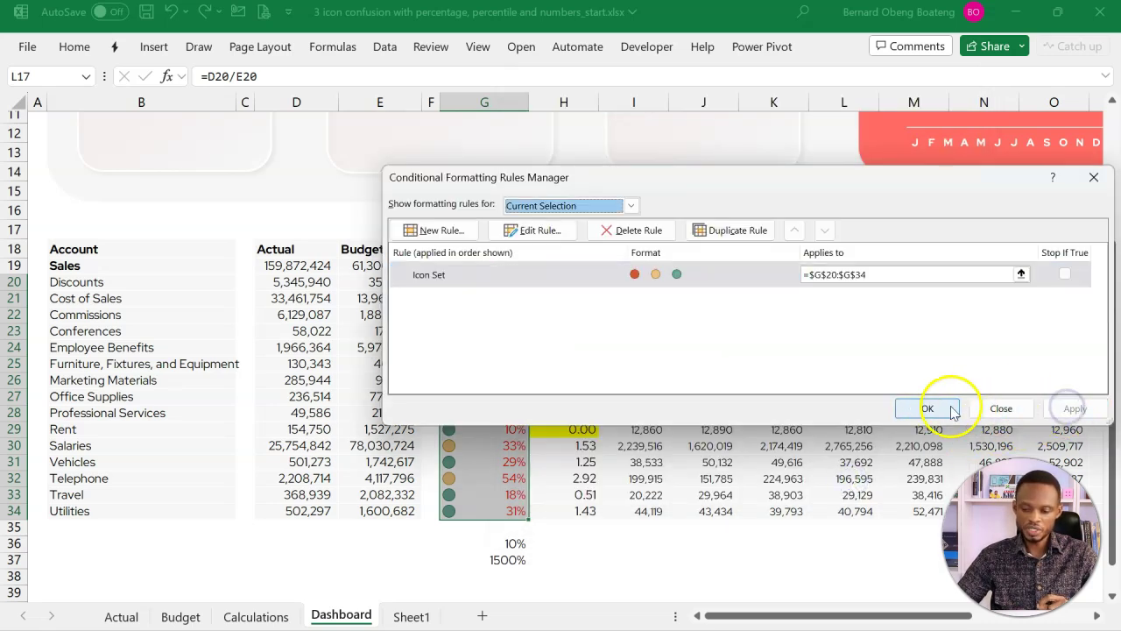
pyautogui.click(924, 409)
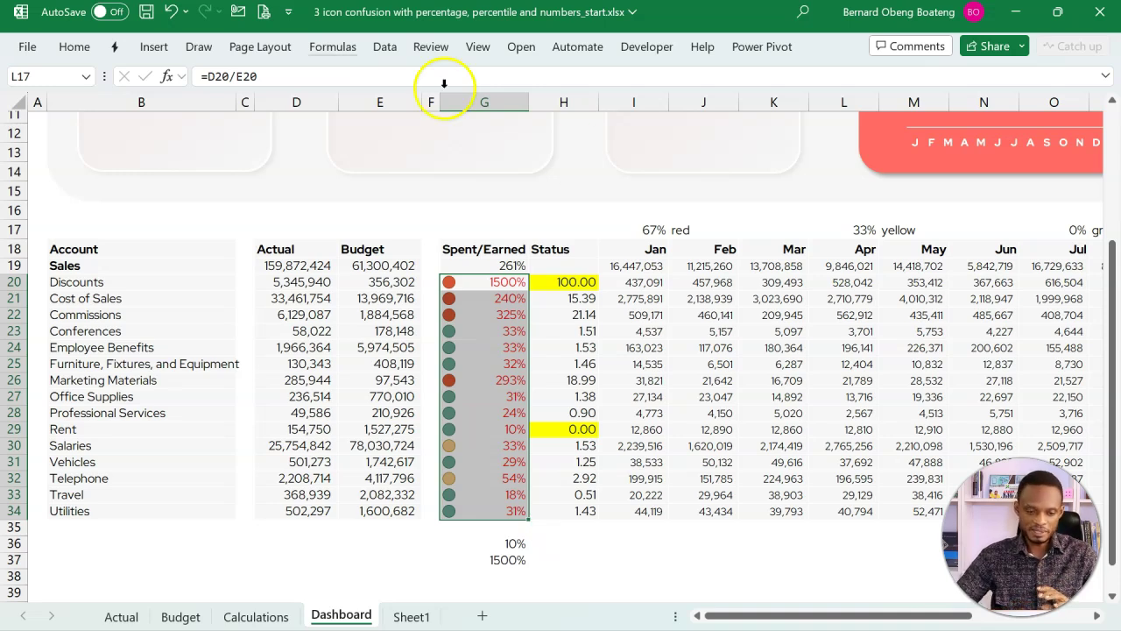
# Switch both Spent/Earned icon thresholds to Percentile, 67 and 33, and apply the rule
pyautogui.click(85, 46)
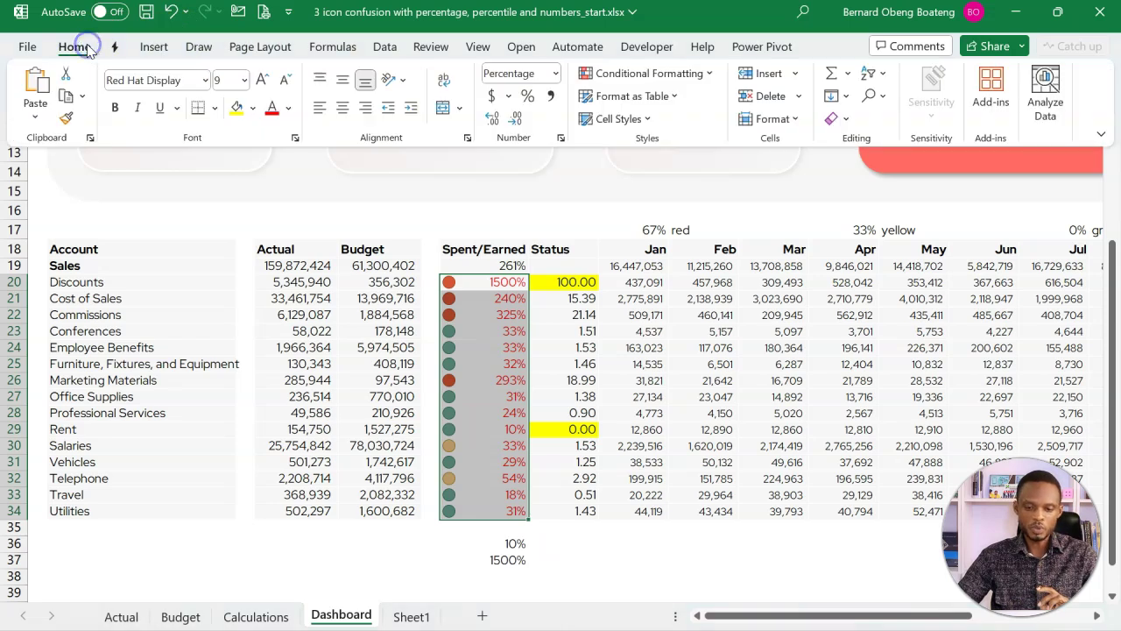
pyautogui.click(639, 74)
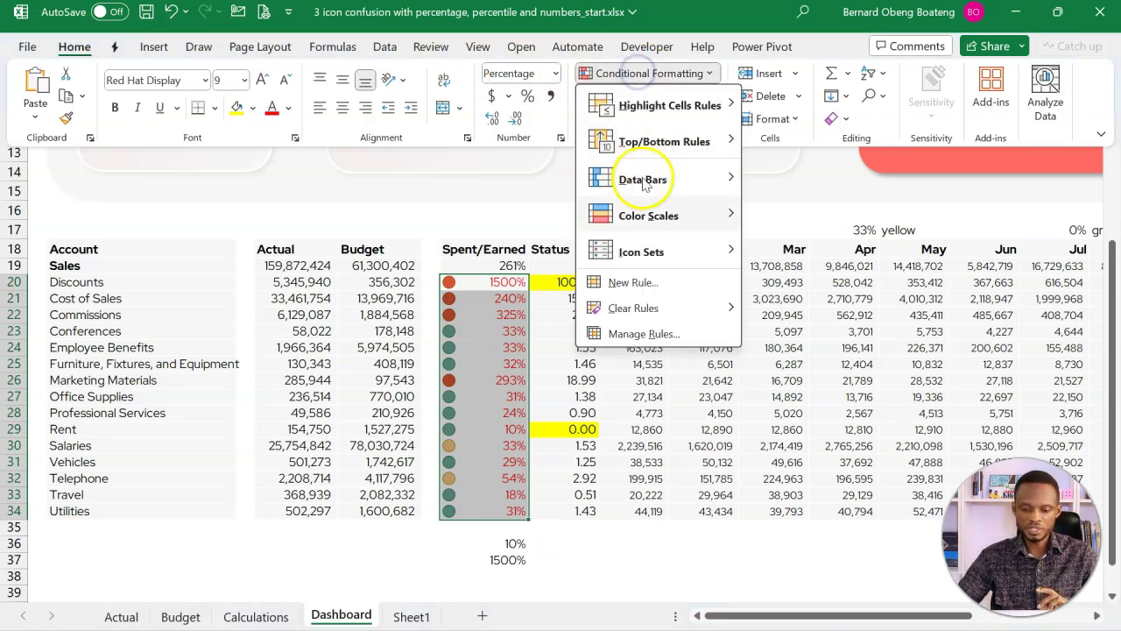
pyautogui.click(646, 333)
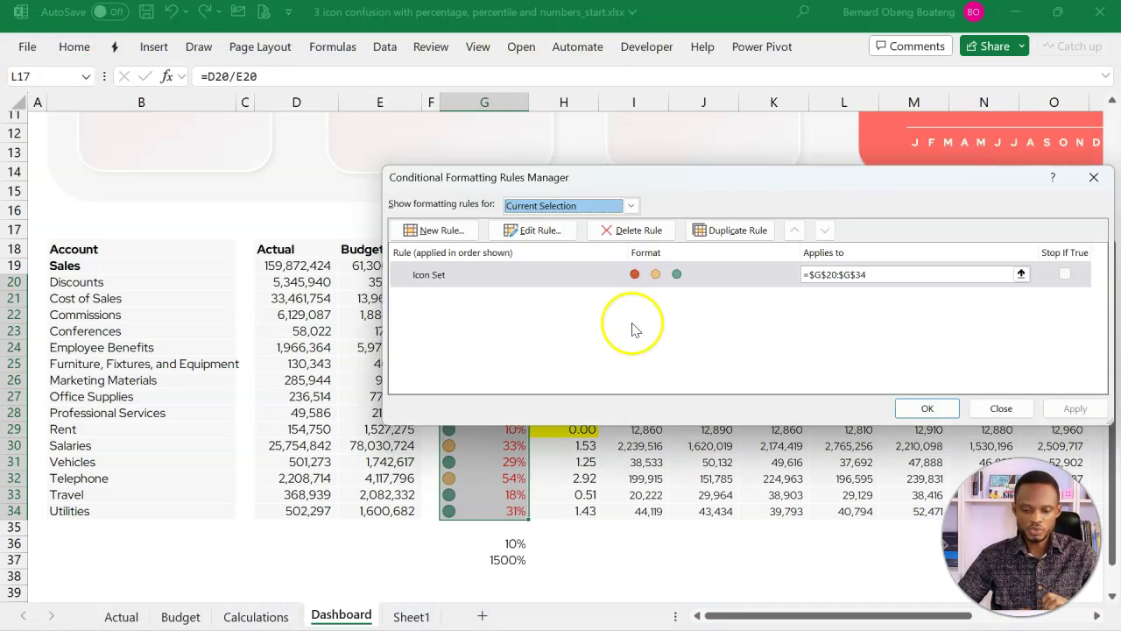
pyautogui.click(530, 279)
pyautogui.click(546, 239)
pyautogui.click(942, 387)
pyautogui.click(930, 440)
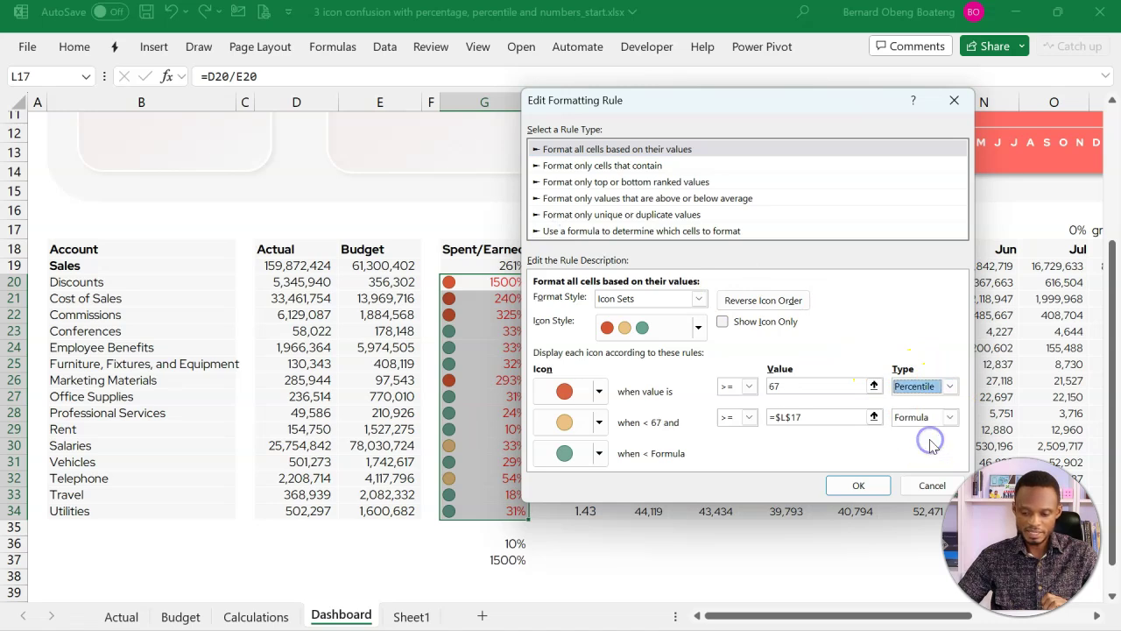
pyautogui.click(943, 418)
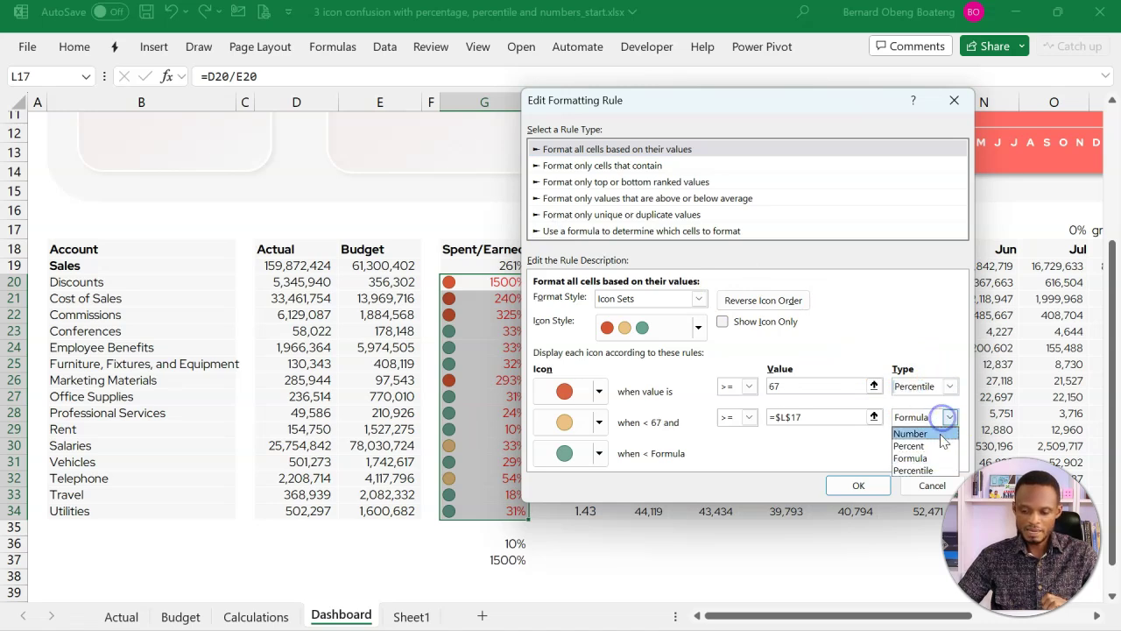
pyautogui.click(930, 470)
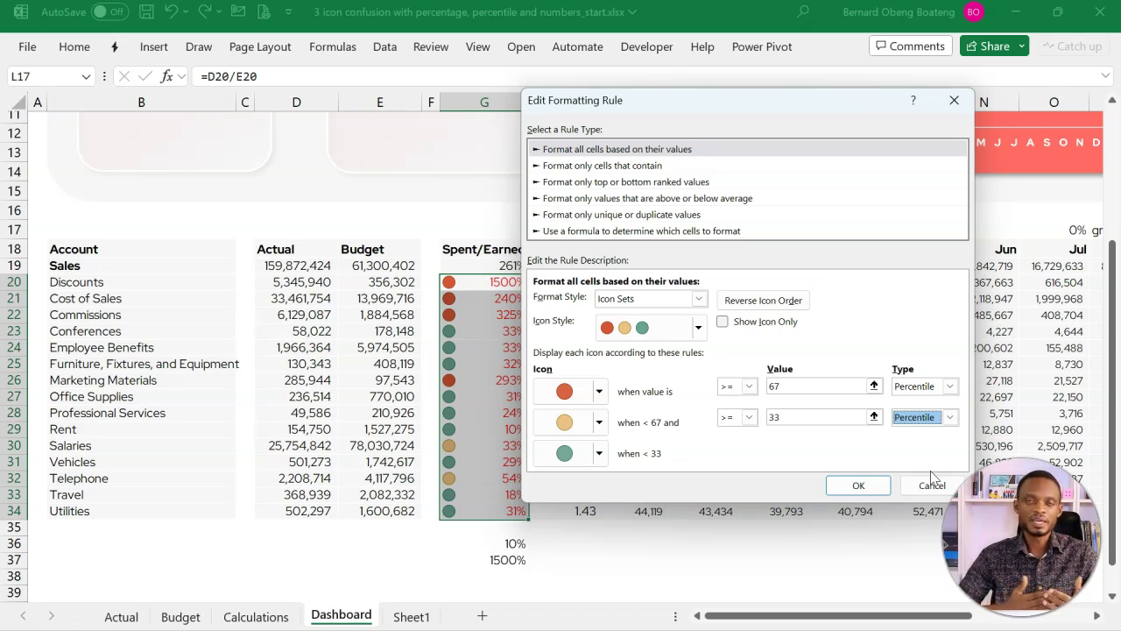
pyautogui.click(860, 485)
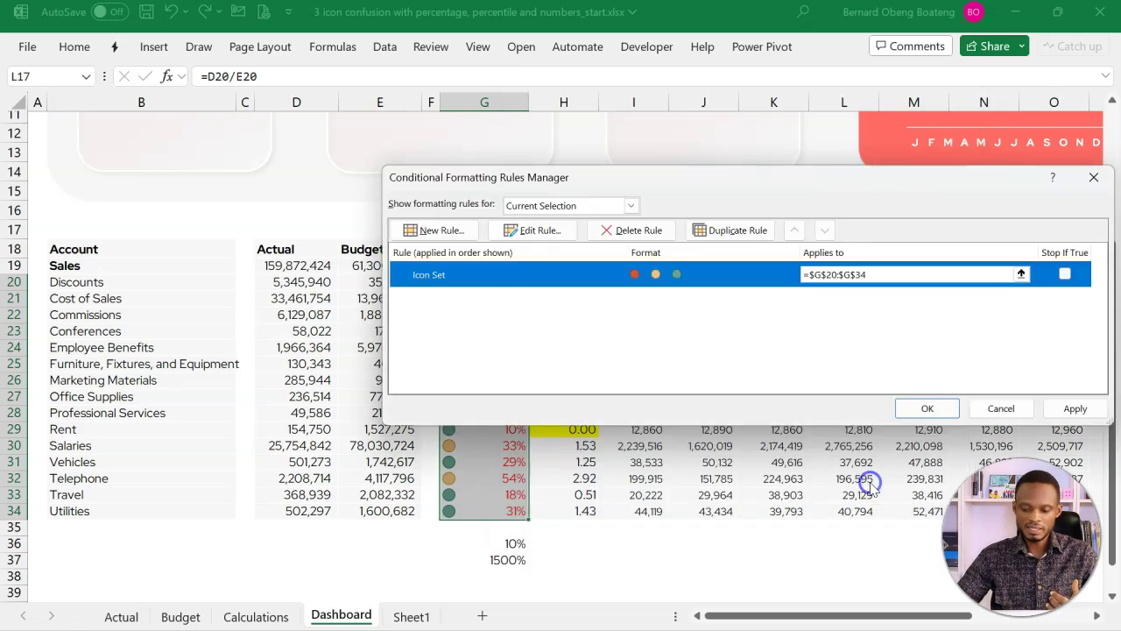
pyautogui.click(1069, 407)
# Close the rules manager and delete the values in Status cells H20:H34
pyautogui.click(945, 407)
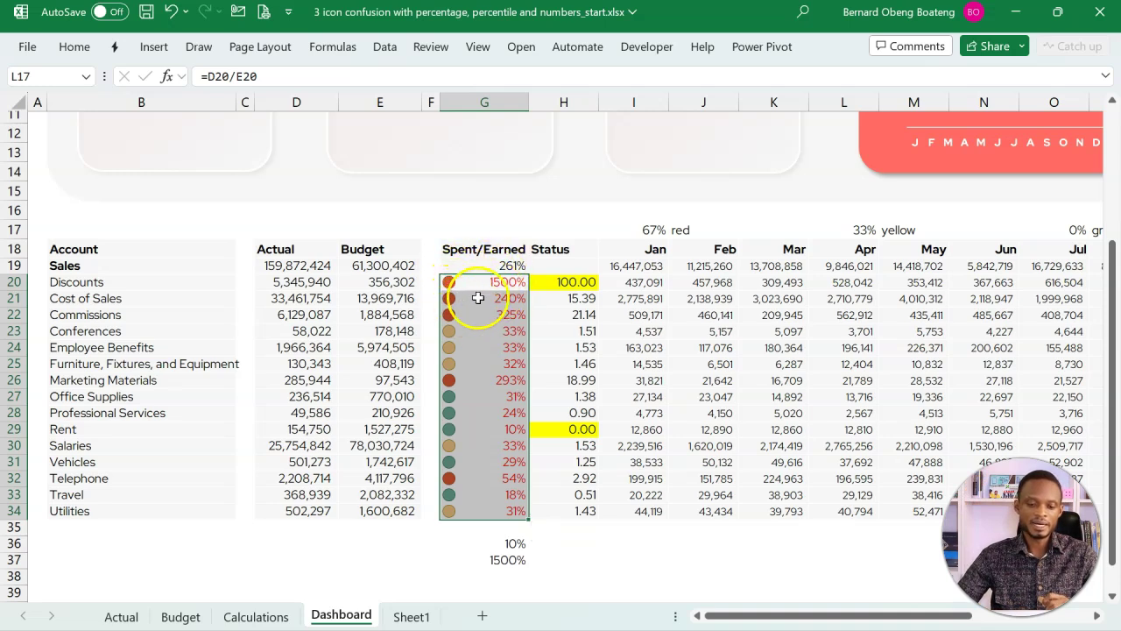
pyautogui.moveTo(557, 282); pyautogui.dragTo(569, 507)
pyautogui.press('Delete')
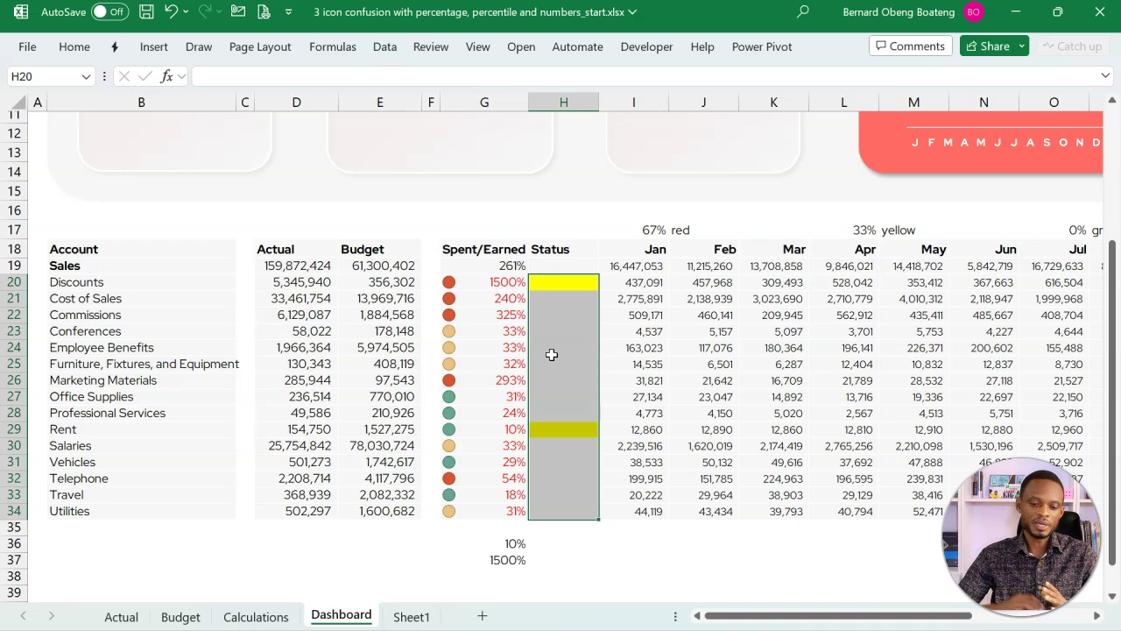
pyautogui.click(506, 282)
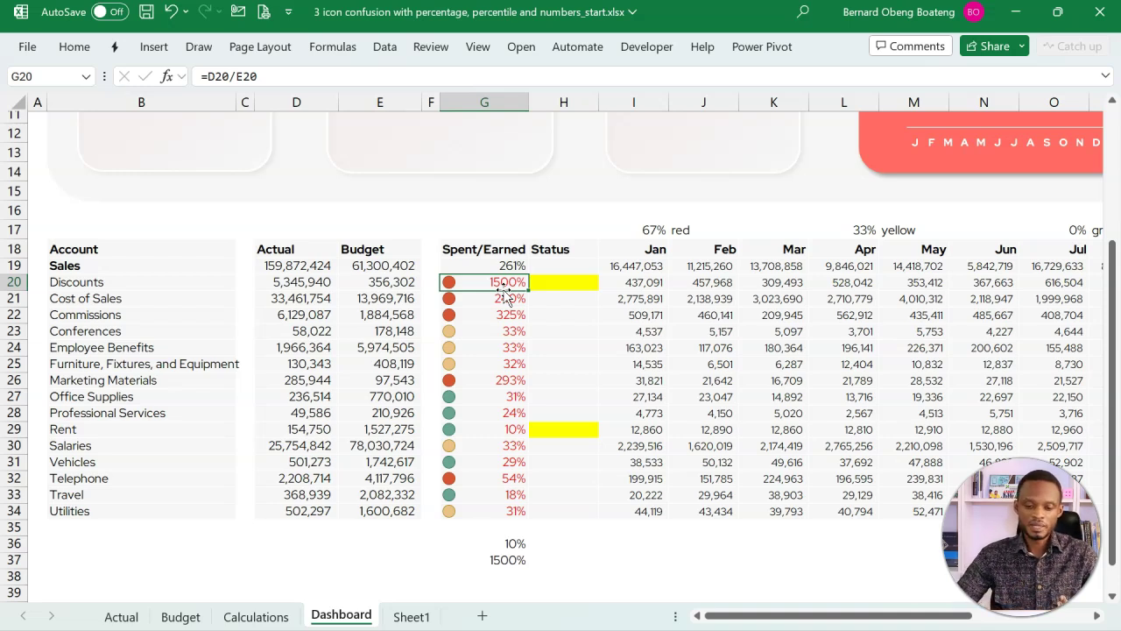
pyautogui.click(569, 281)
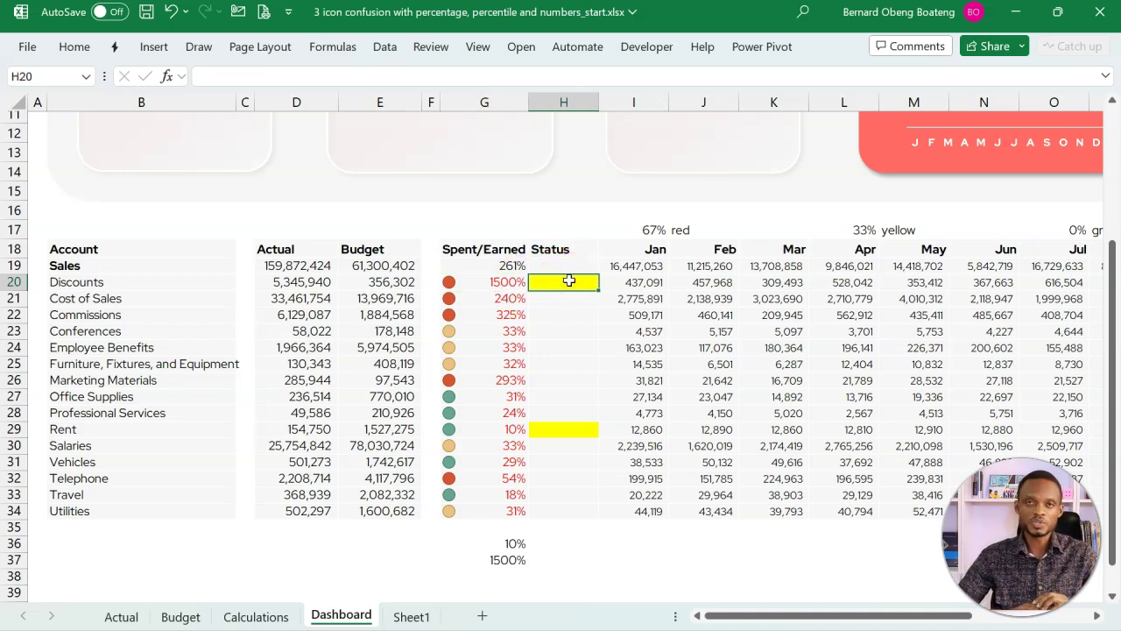
# Enter =PERCENTRANK.INC($G$20:$G$34,G20) in Status cell H20
pyautogui.write('=per')
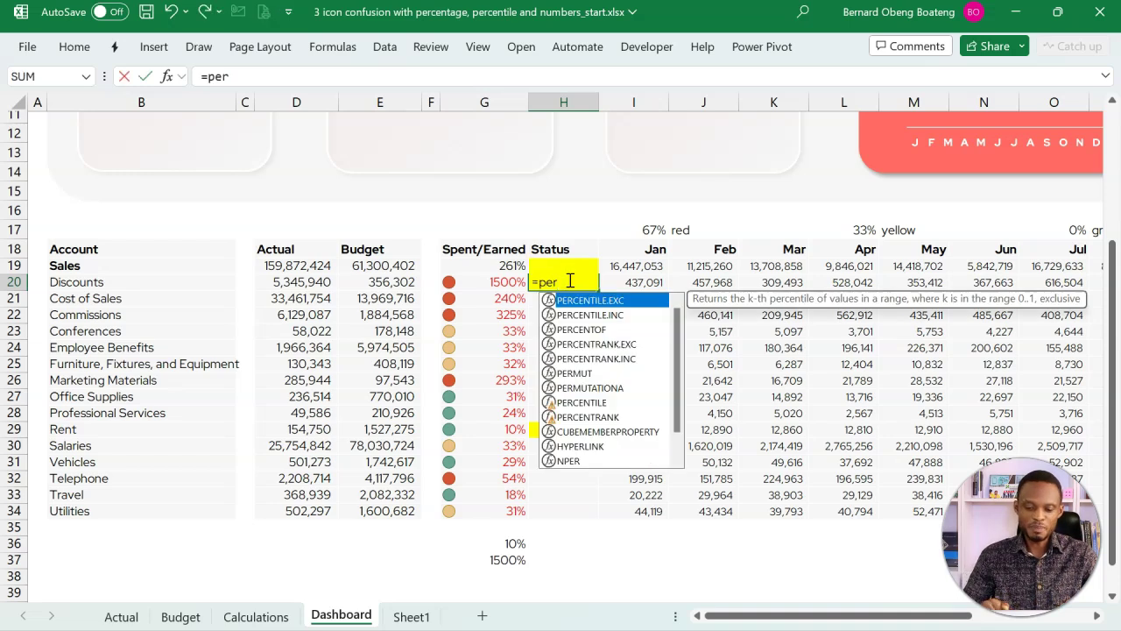
pyautogui.press('Down')
pyautogui.press('Down')
pyautogui.press('Down')
pyautogui.press('Down')
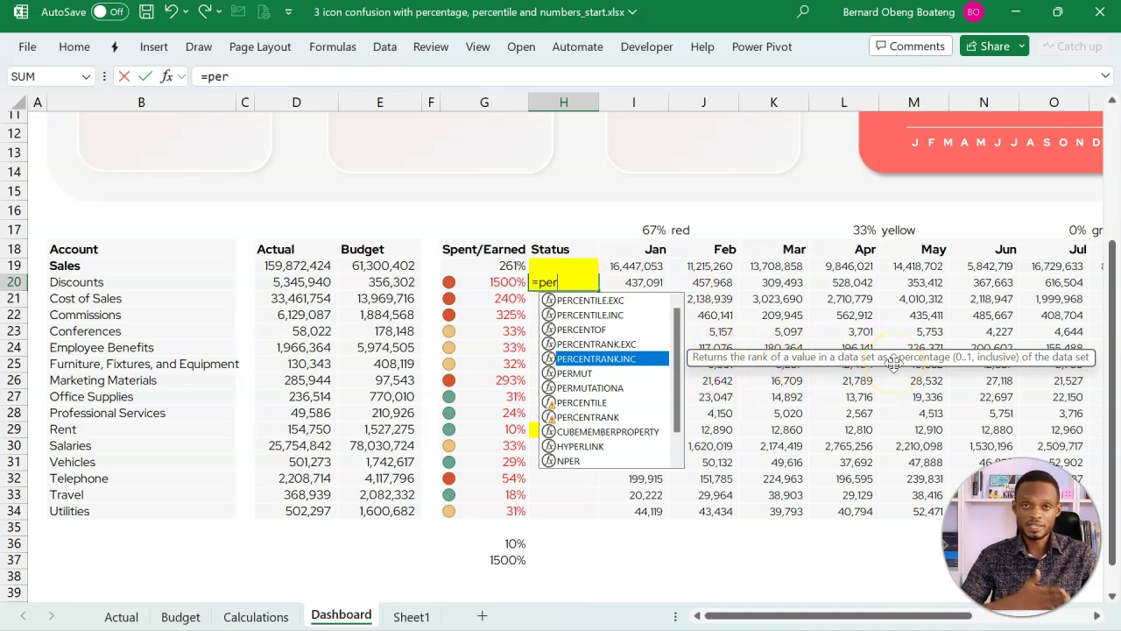
pyautogui.press('Tab')
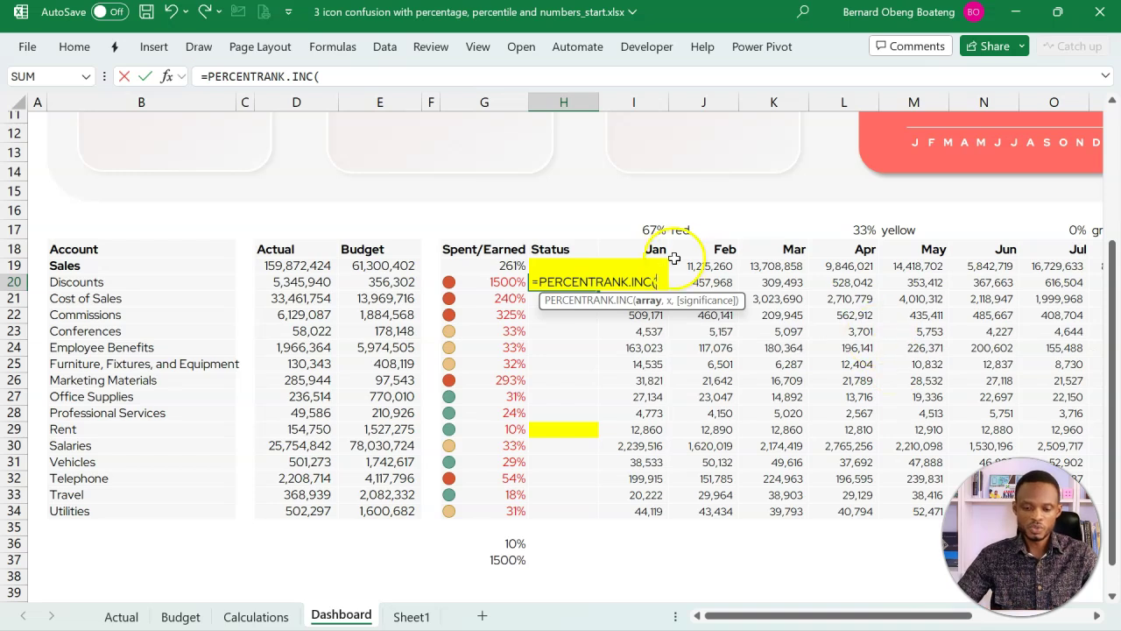
pyautogui.click(500, 283)
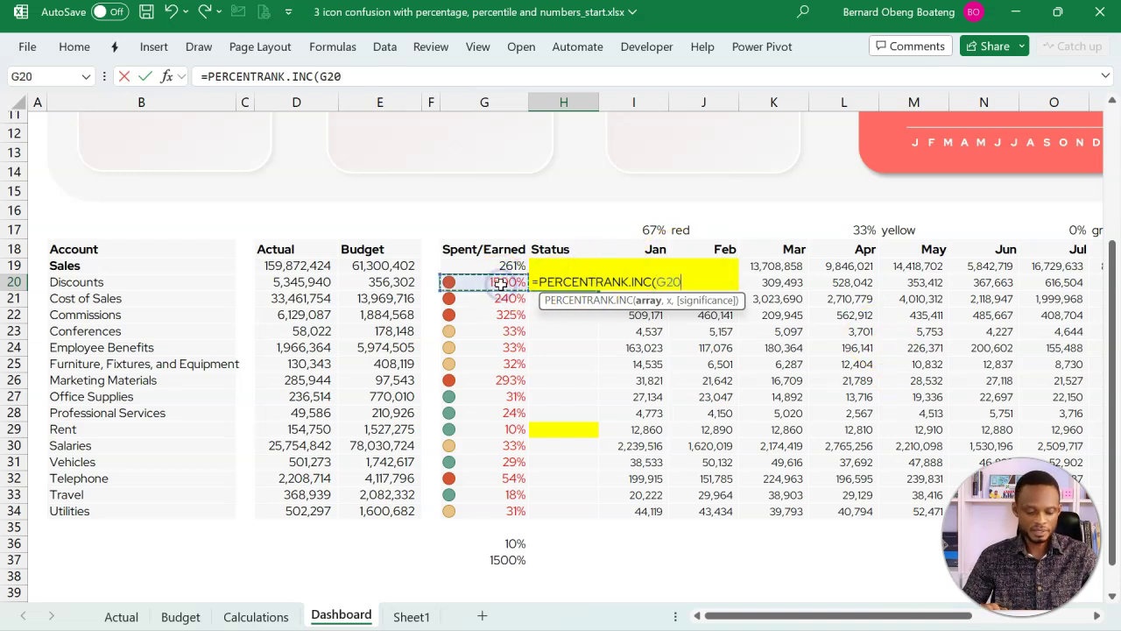
pyautogui.hotkey('ctrl', 'shift', 'Down')
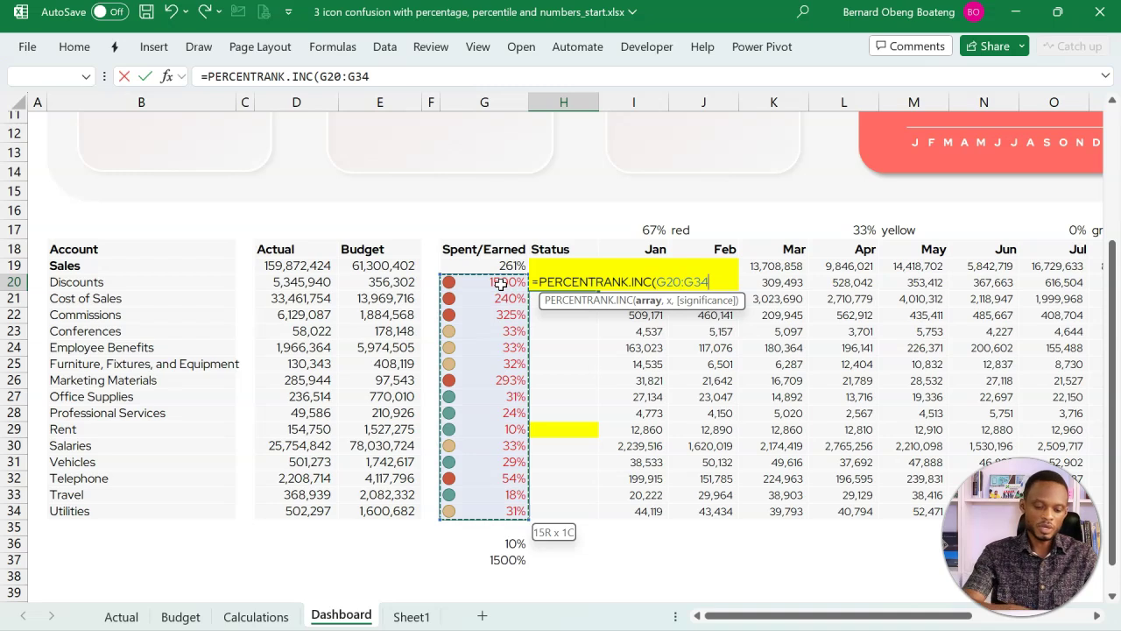
pyautogui.press('F4')
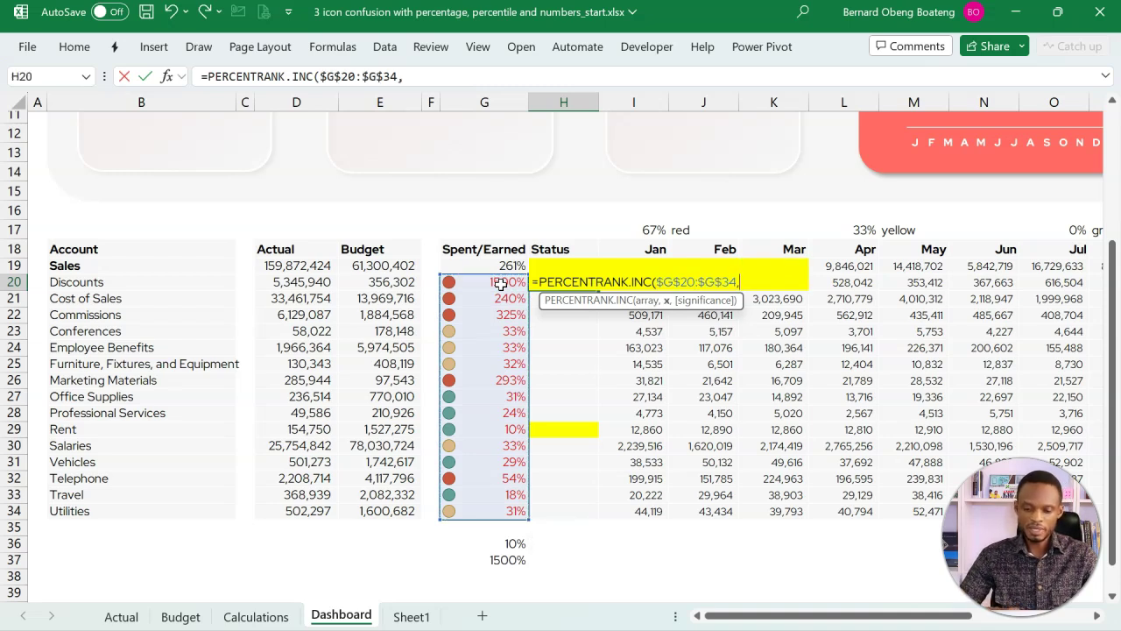
pyautogui.write(',')
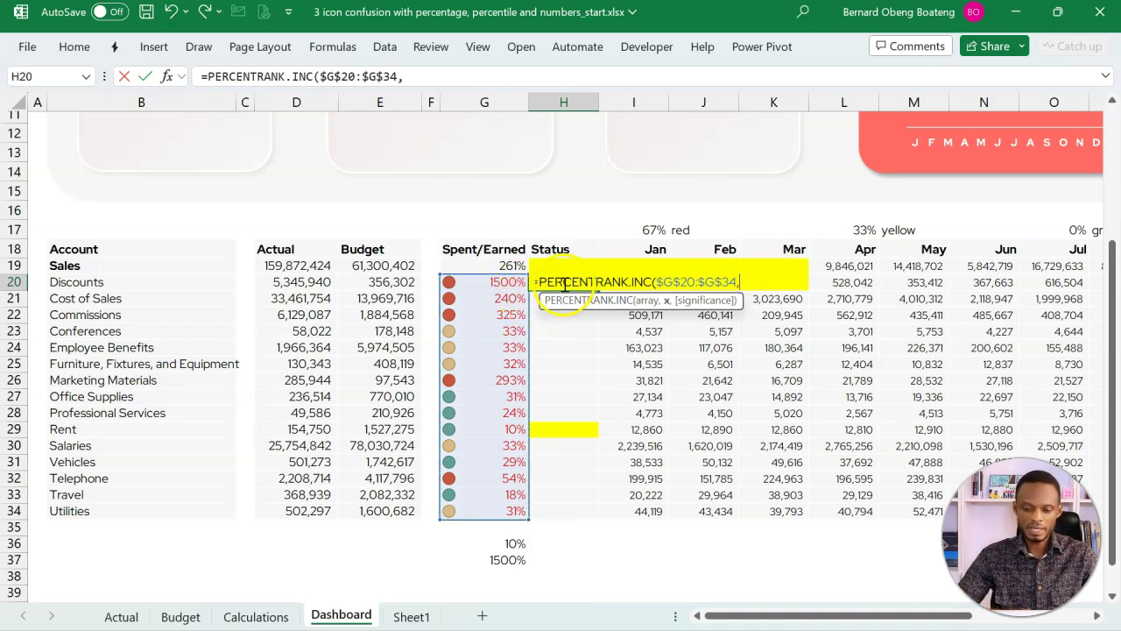
pyautogui.click(503, 282)
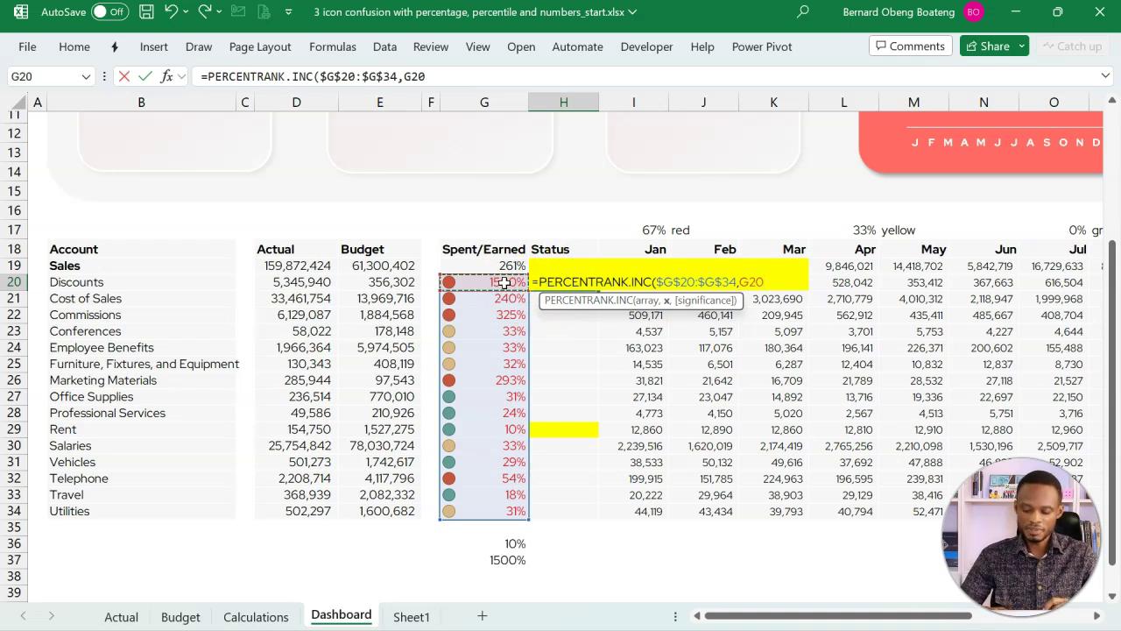
pyautogui.write(')')
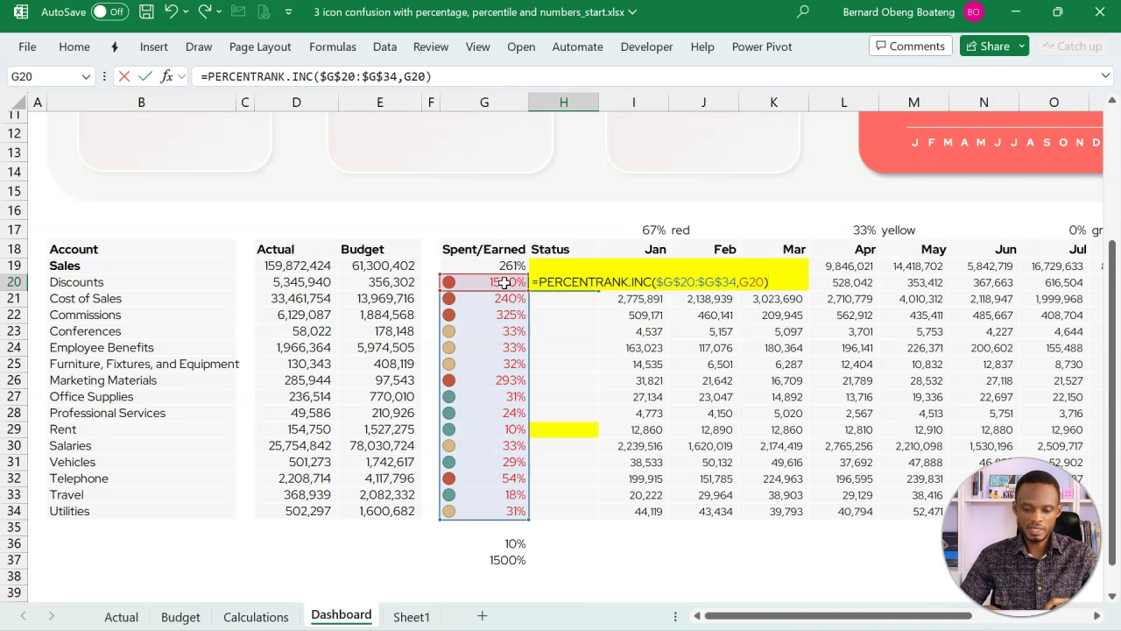
pyautogui.press('Return')
# Format H20 as a percentage and extend the selection down to H34
pyautogui.click(559, 281)
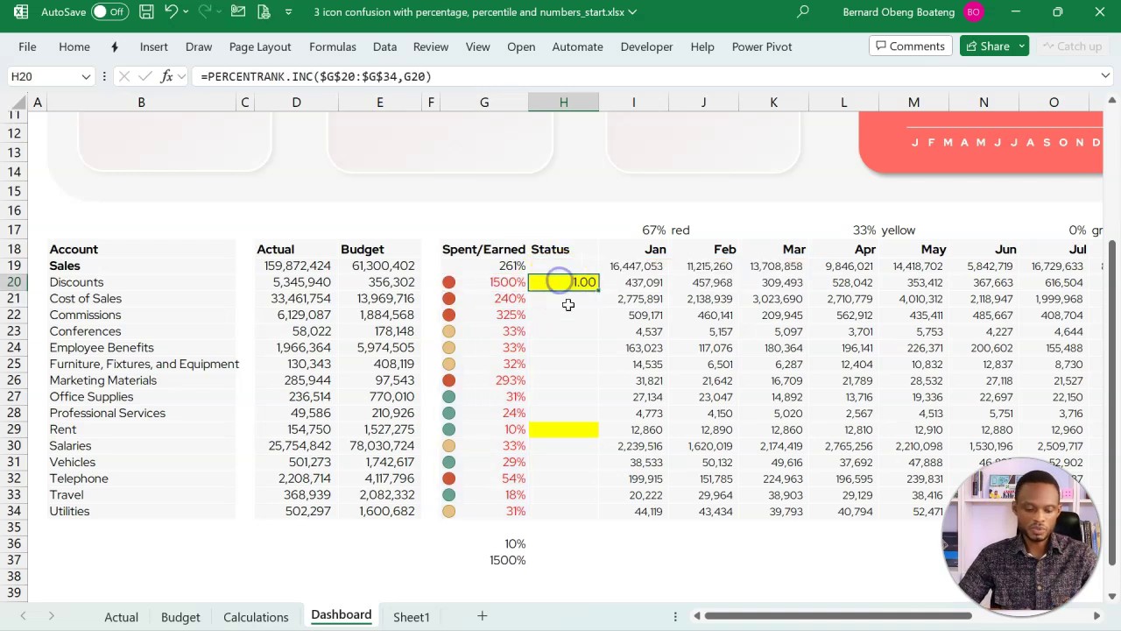
pyautogui.hotkey('ctrl', 'shift', '5')
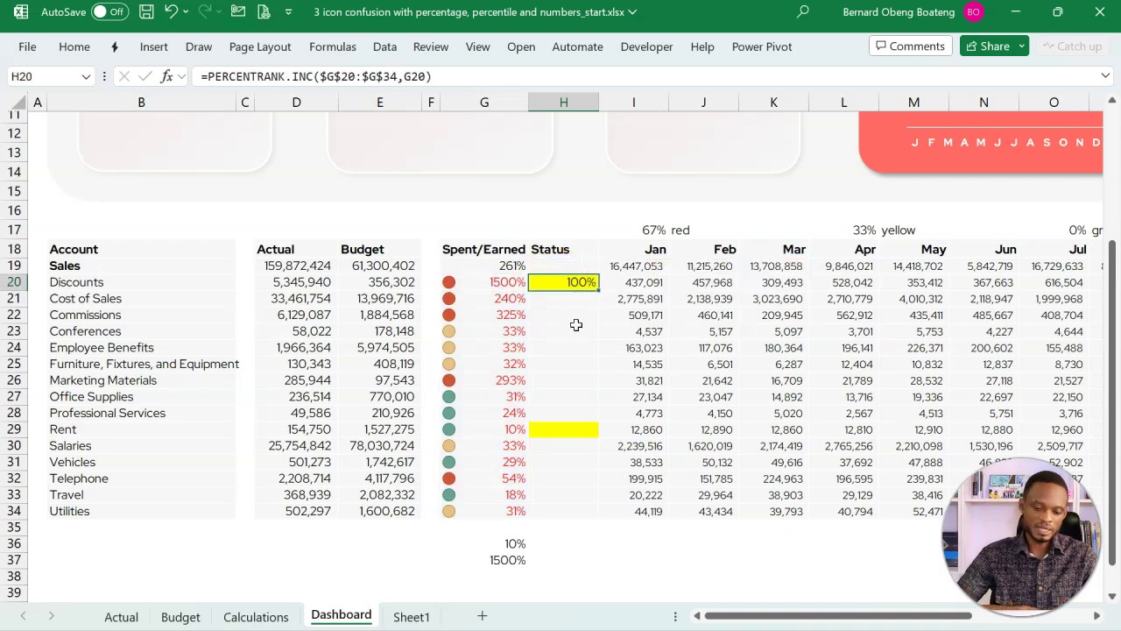
pyautogui.hotkey('shift', 'Down')
pyautogui.hotkey('shift', 'Down')
pyautogui.hotkey('shift', 'Down')
pyautogui.hotkey('shift', 'Down')
pyautogui.hotkey('shift', 'Down')
pyautogui.hotkey('shift', 'Down')
pyautogui.hotkey('shift', 'Down')
pyautogui.hotkey('shift', 'Down')
pyautogui.hotkey('shift', 'Down')
pyautogui.hotkey('shift', 'Down')
pyautogui.hotkey('shift', 'Down')
pyautogui.hotkey('shift', 'Down')
pyautogui.hotkey('shift', 'Down')
pyautogui.hotkey('shift', 'Down')
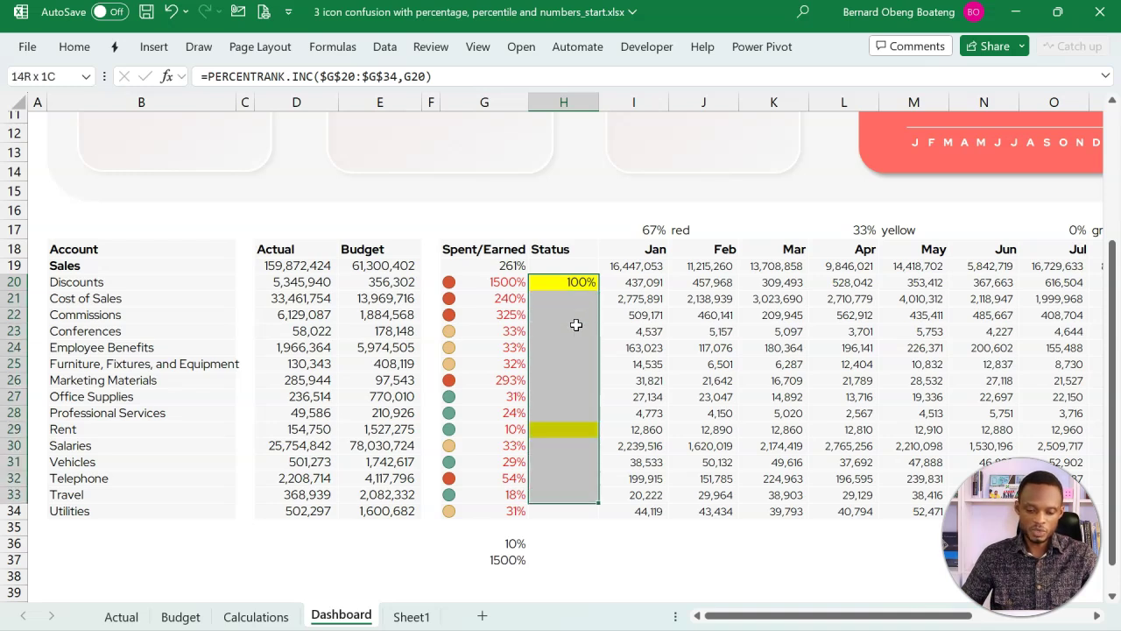
# Fill H20's percentile-rank formula down through H34, then select G19
pyautogui.hotkey('ctrl', 'd')
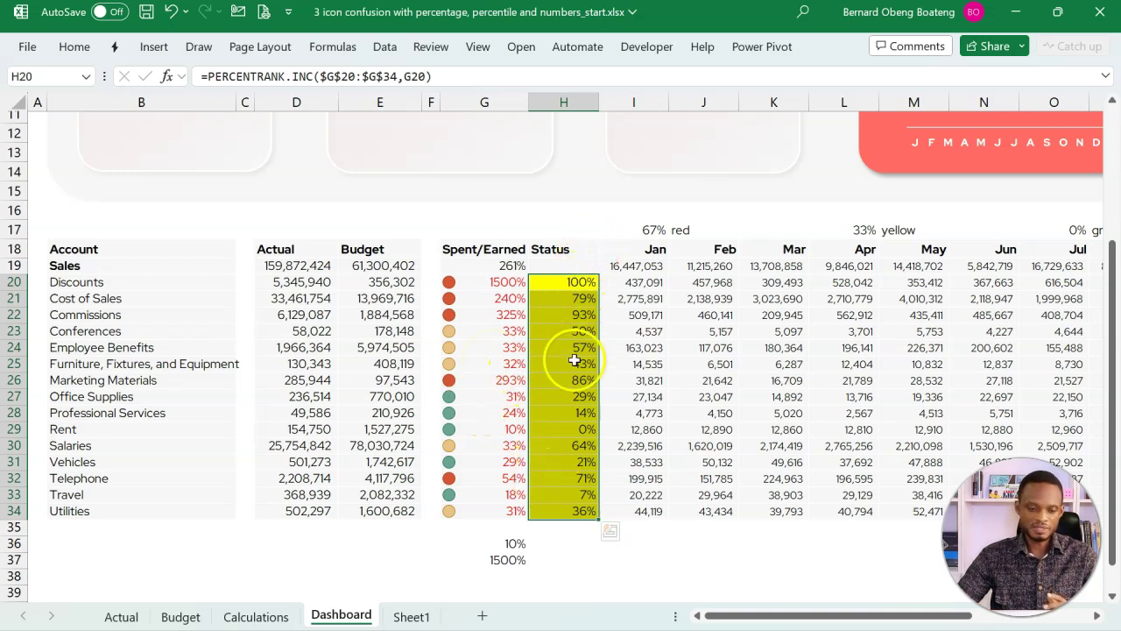
pyautogui.hotkey('ctrl', 'v')
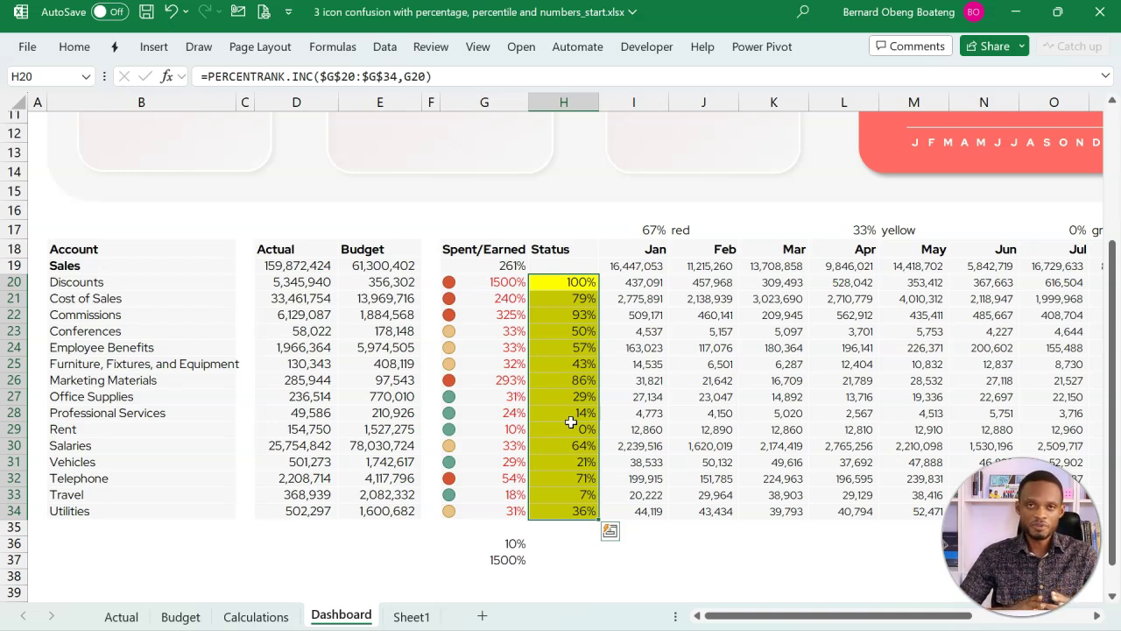
pyautogui.click(508, 268)
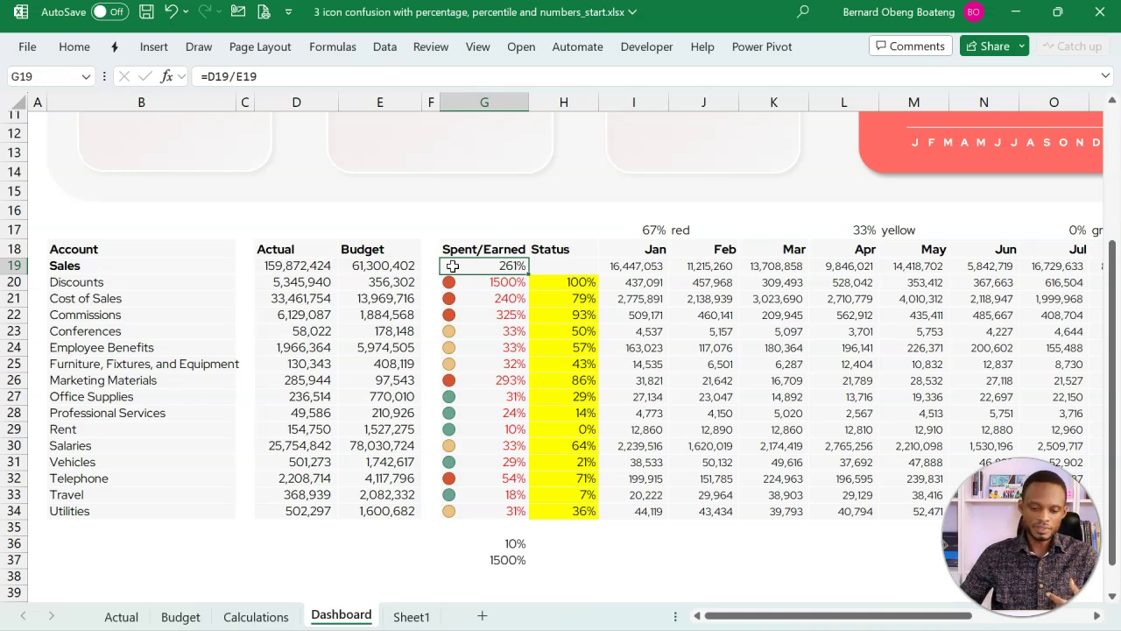
# Select G19:G34 and open its Icon Set conditional formatting rule for editing
pyautogui.hotkey('shift', 'Down')
pyautogui.hotkey('shift', 'Down')
pyautogui.hotkey('shift', 'Down')
pyautogui.hotkey('shift', 'Down')
pyautogui.hotkey('shift', 'Down')
pyautogui.hotkey('shift', 'Down')
pyautogui.hotkey('shift', 'Down')
pyautogui.hotkey('shift', 'Down')
pyautogui.hotkey('shift', 'Down')
pyautogui.hotkey('shift', 'Down')
pyautogui.hotkey('shift', 'Down')
pyautogui.hotkey('shift', 'Down')
pyautogui.hotkey('shift', 'Down')
pyautogui.hotkey('shift', 'Down')
pyautogui.hotkey('shift', 'Down')
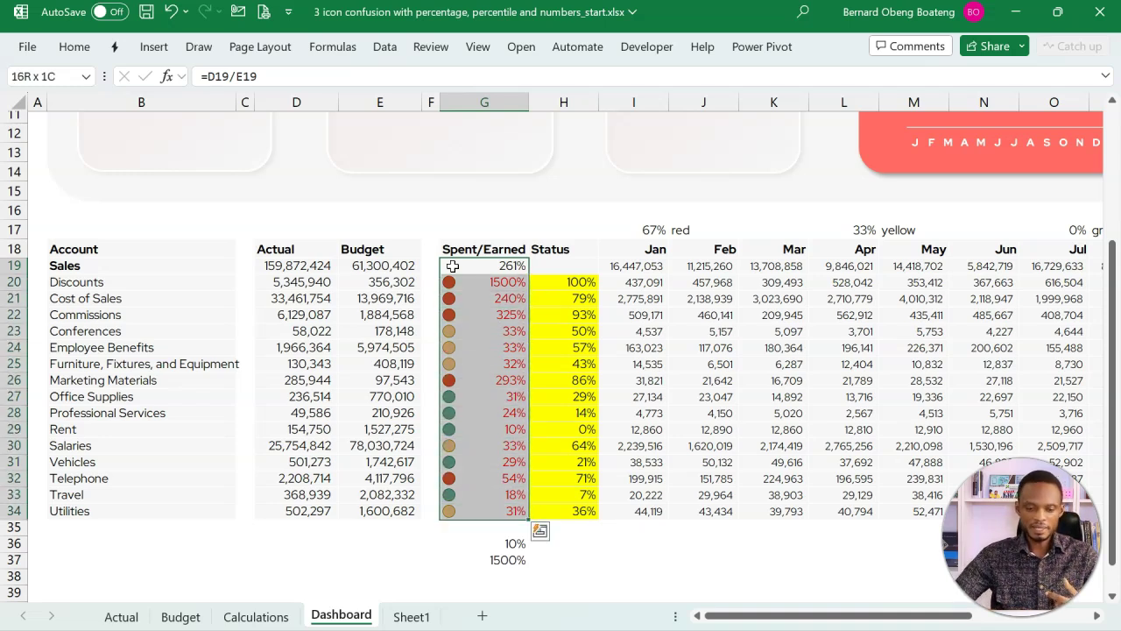
pyautogui.click(74, 49)
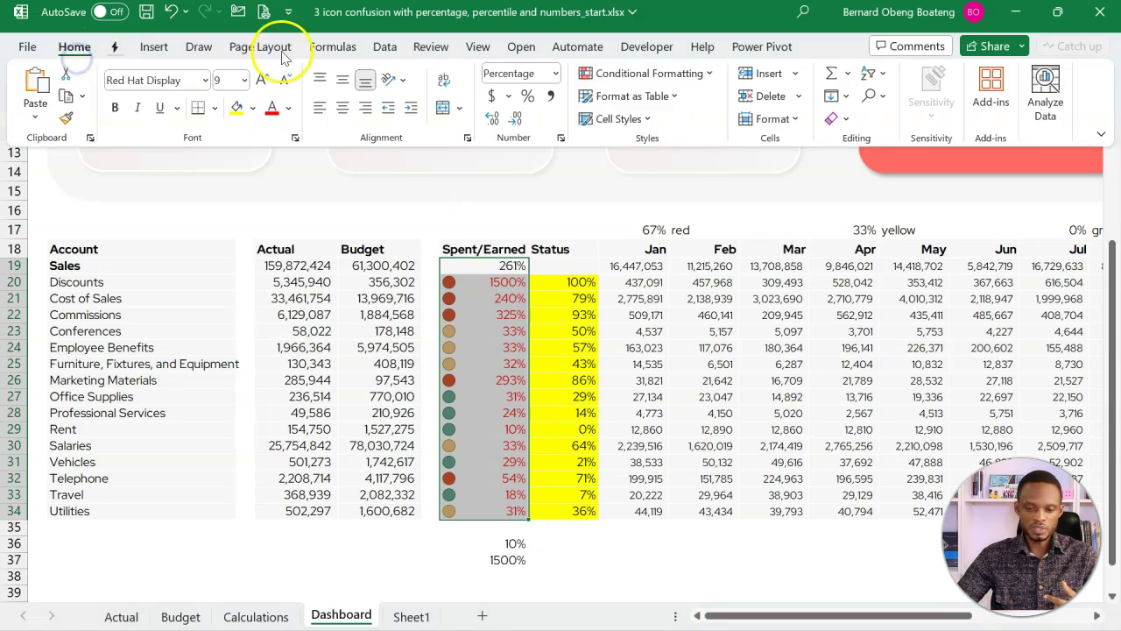
pyautogui.click(641, 73)
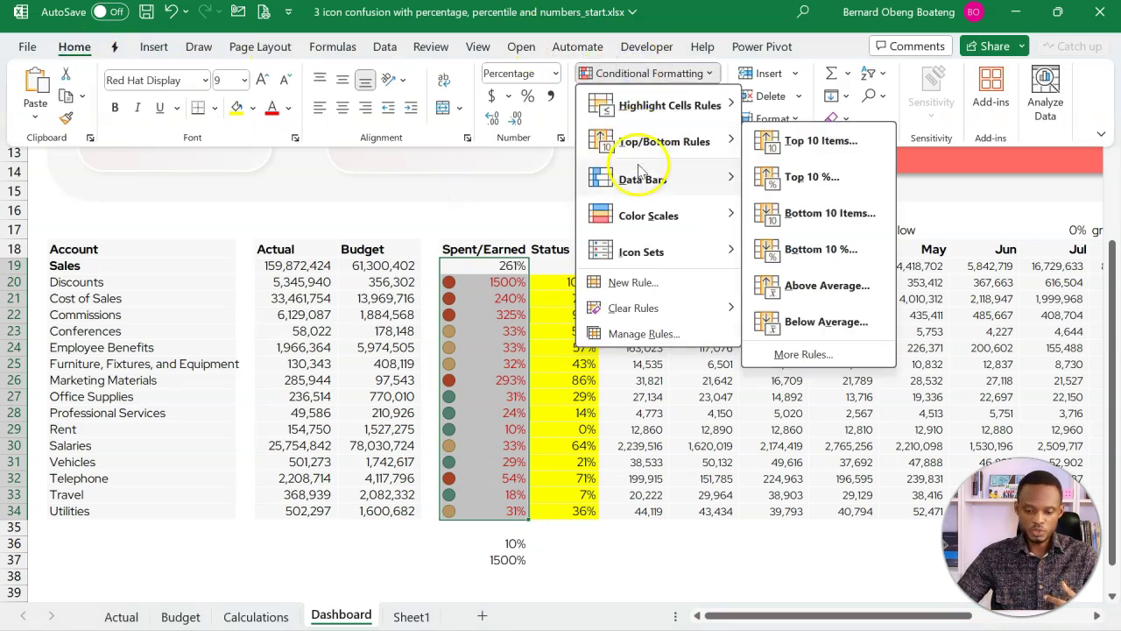
pyautogui.click(644, 334)
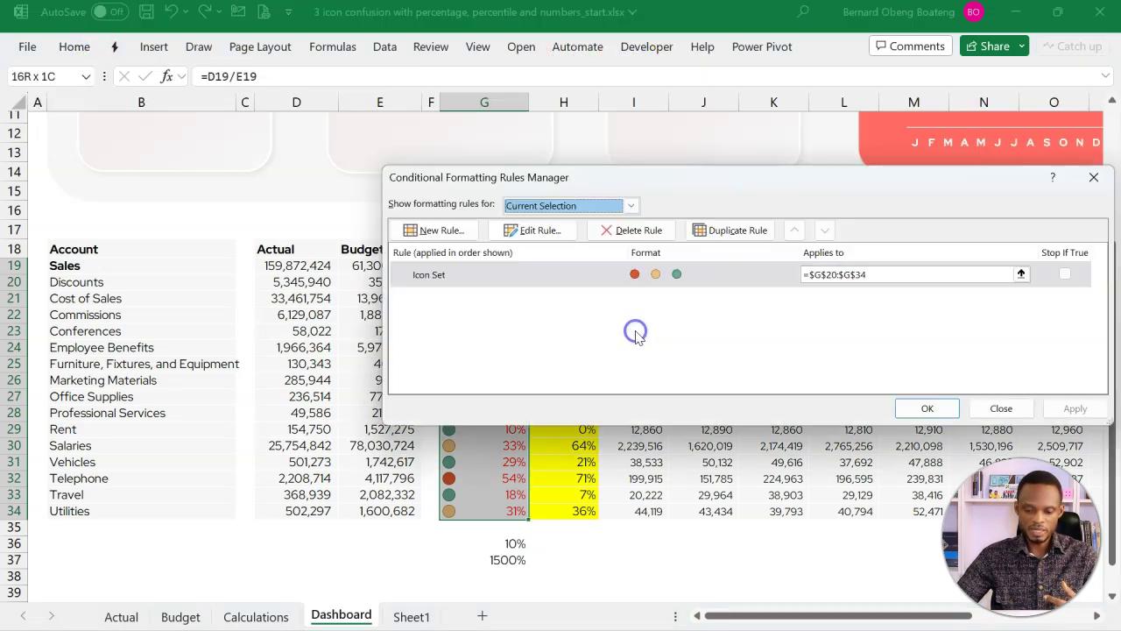
pyautogui.click(580, 279)
pyautogui.click(540, 232)
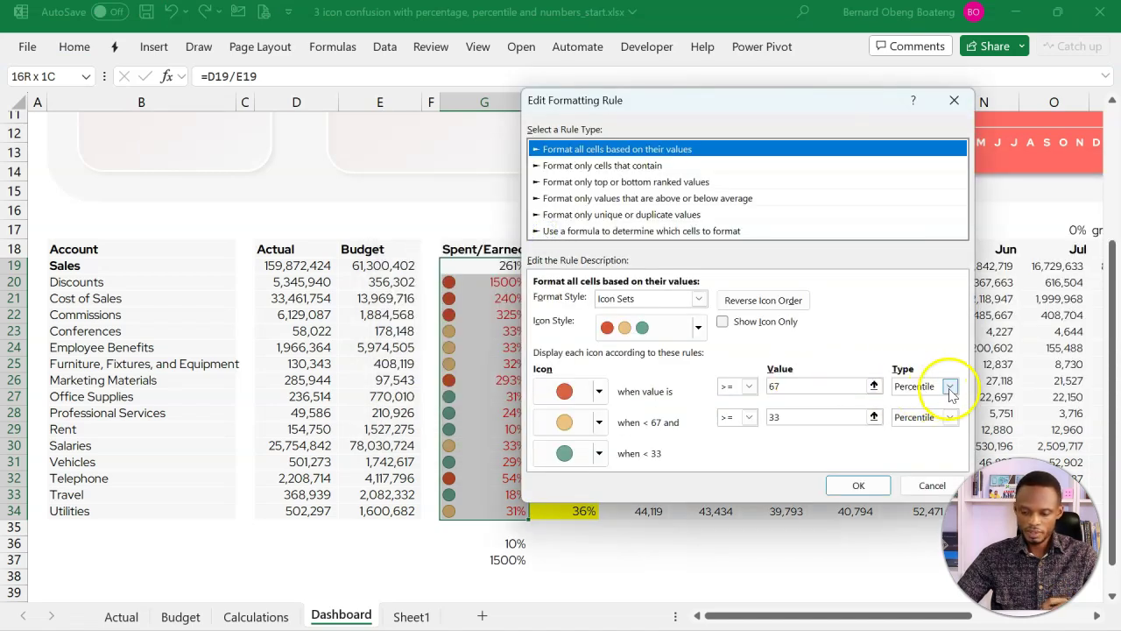
# Set both icon thresholds to Number with values 0.67 and 0.33, and apply
pyautogui.click(949, 388)
pyautogui.click(934, 400)
pyautogui.click(950, 418)
pyautogui.click(935, 431)
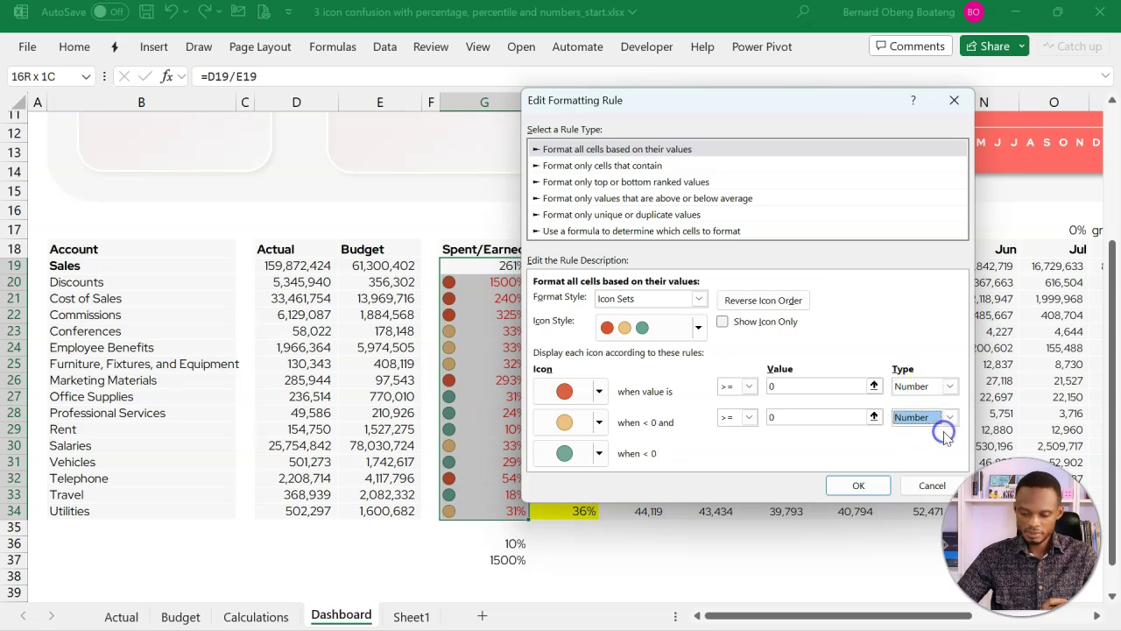
pyautogui.click(836, 388)
pyautogui.write('.67')
pyautogui.click(826, 418)
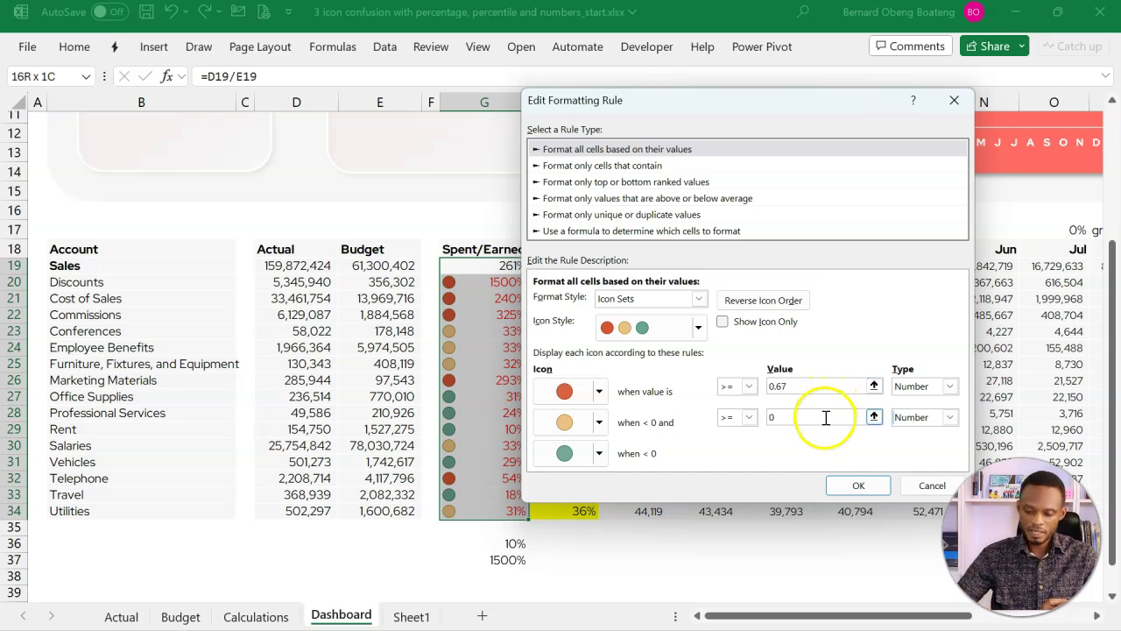
pyautogui.write('.33')
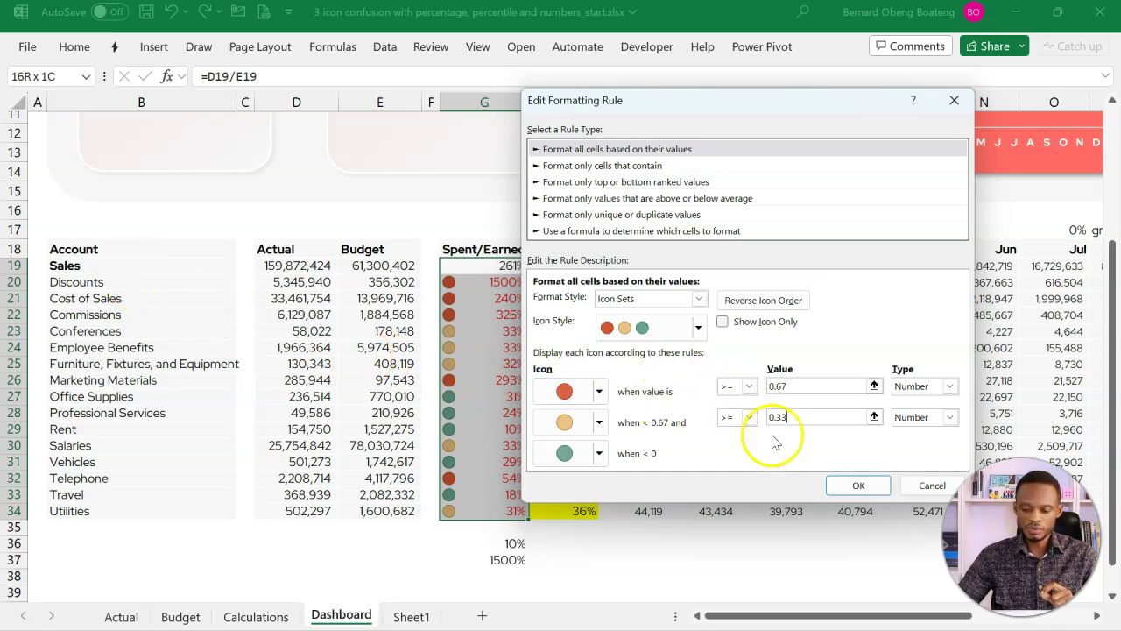
pyautogui.click(855, 487)
pyautogui.click(1074, 408)
pyautogui.click(930, 408)
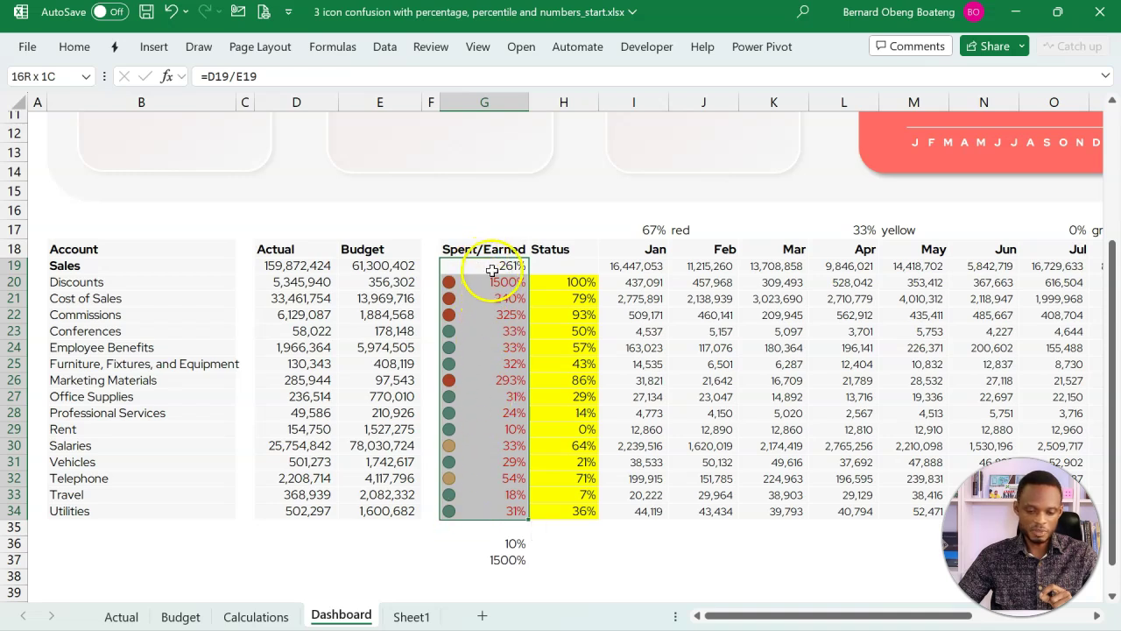
pyautogui.click(492, 266)
pyautogui.hotkey('shift', 'Down')
pyautogui.hotkey('shift', 'Down')
pyautogui.hotkey('shift', 'Down')
pyautogui.hotkey('shift', 'Down')
pyautogui.hotkey('shift', 'Down')
pyautogui.hotkey('shift', 'Down')
pyautogui.hotkey('shift', 'Down')
pyautogui.hotkey('shift', 'Down')
pyautogui.hotkey('shift', 'Down')
pyautogui.hotkey('shift', 'Down')
pyautogui.hotkey('shift', 'Down')
pyautogui.hotkey('shift', 'Down')
pyautogui.hotkey('shift', 'Down')
pyautogui.hotkey('shift', 'Down')
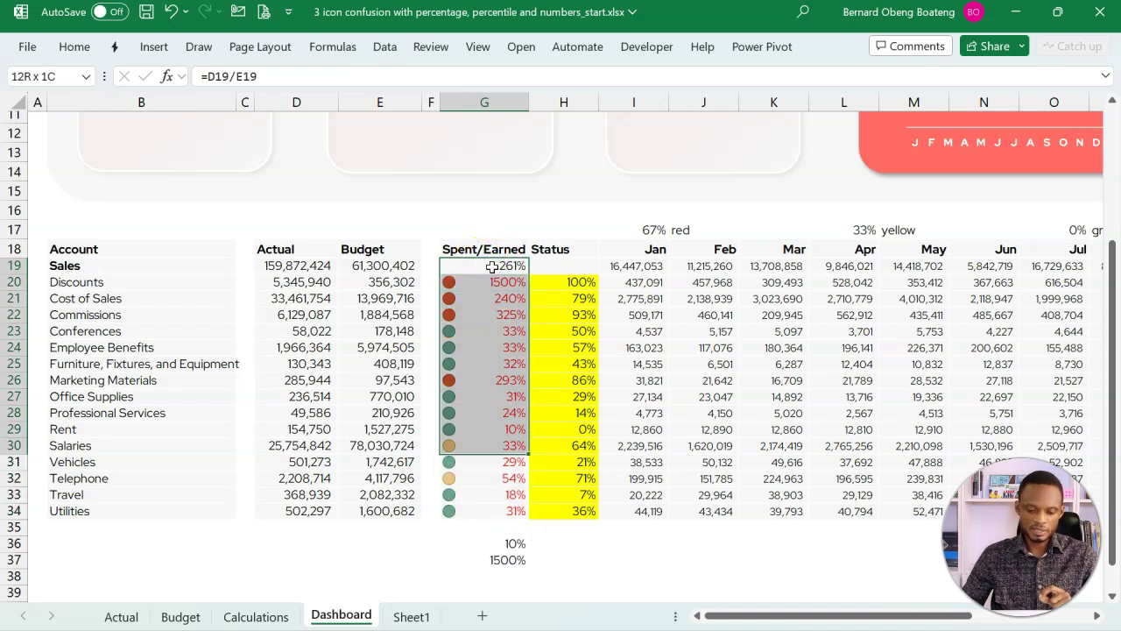
pyautogui.hotkey('shift', 'Down')
pyautogui.press('Delete')
pyautogui.click(492, 267)
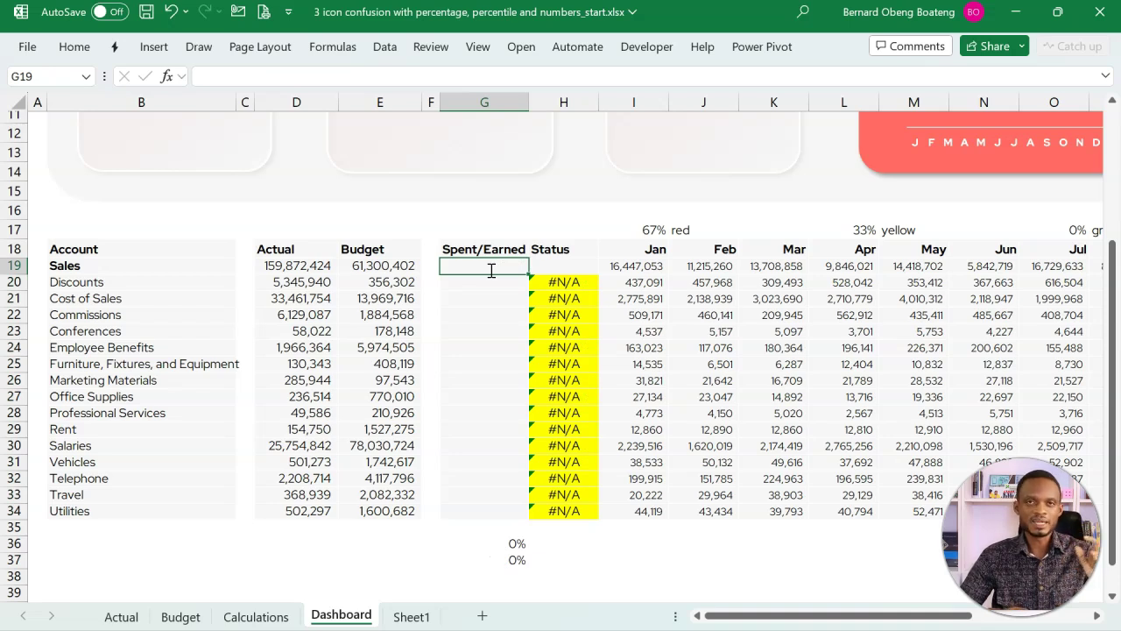
pyautogui.write('=')
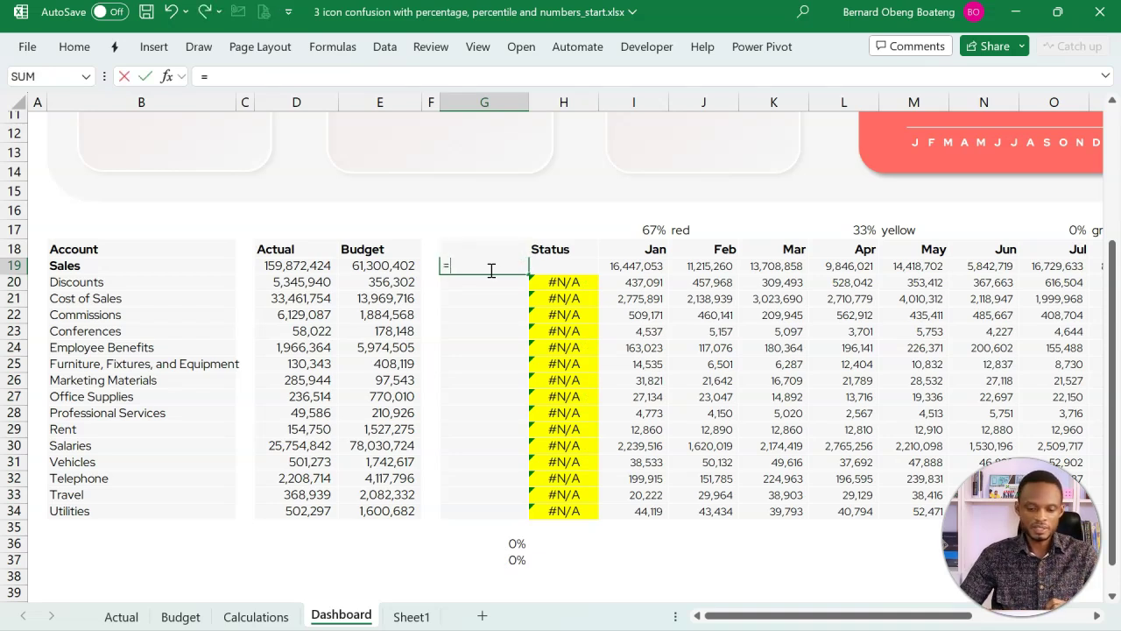
pyautogui.click(292, 269)
pyautogui.write('#/')
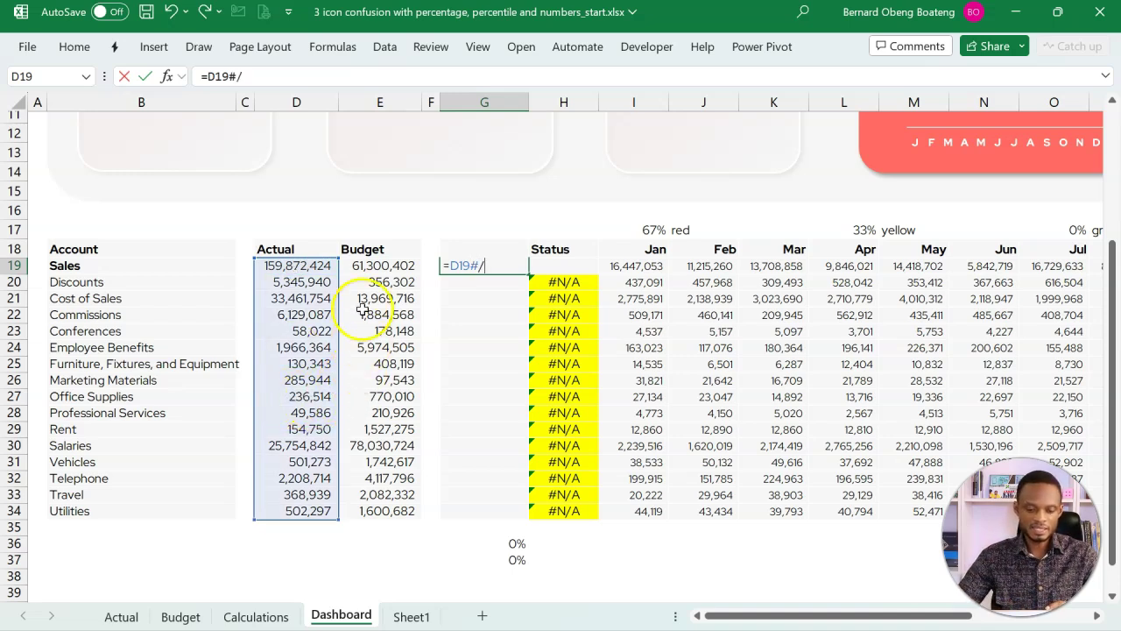
pyautogui.click(361, 267)
pyautogui.write('#')
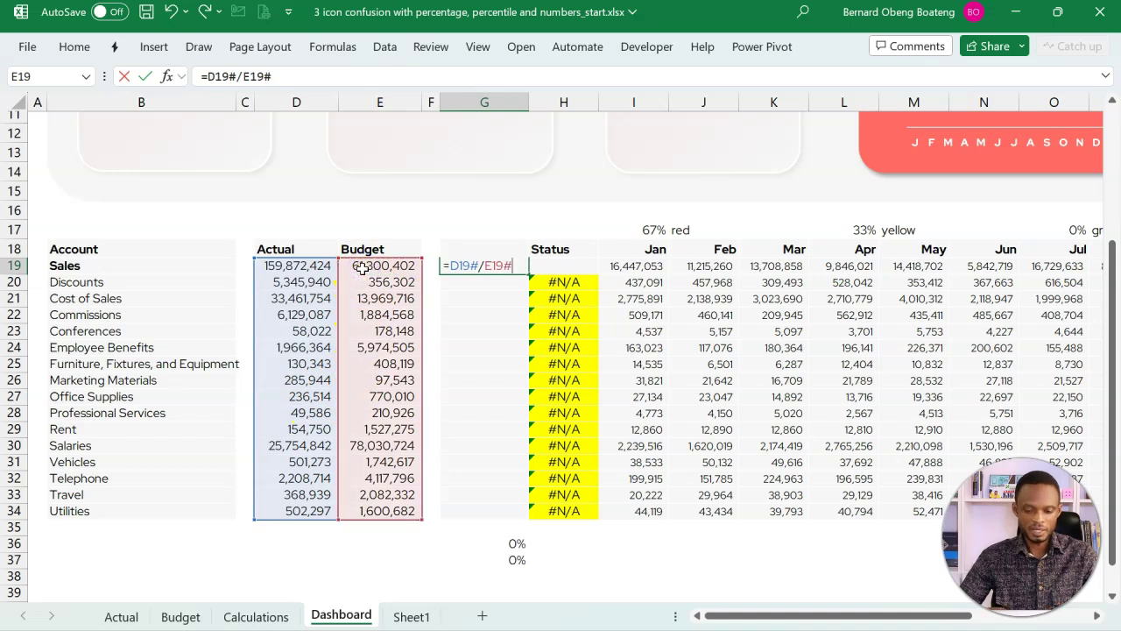
pyautogui.press('Return')
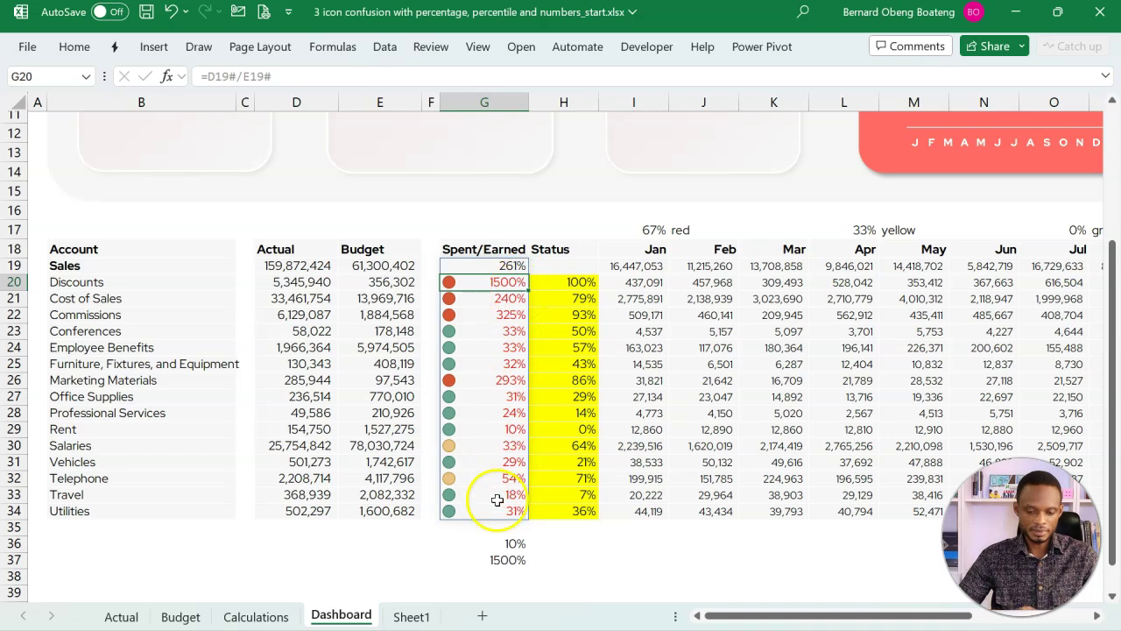
pyautogui.click(93, 46)
pyautogui.click(69, 116)
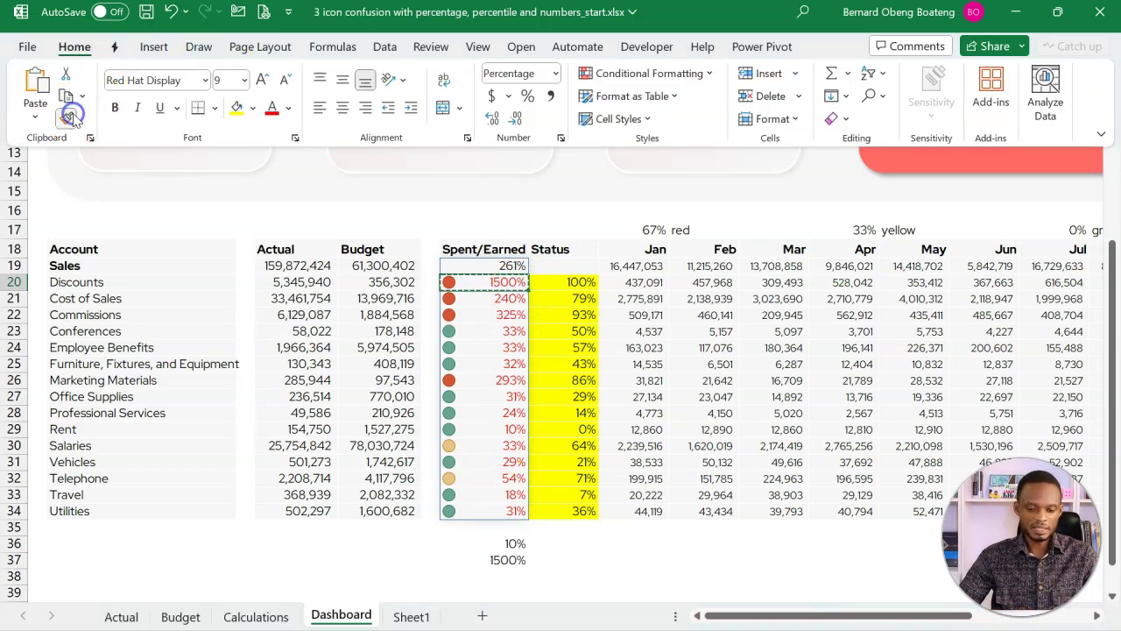
pyautogui.click(478, 265)
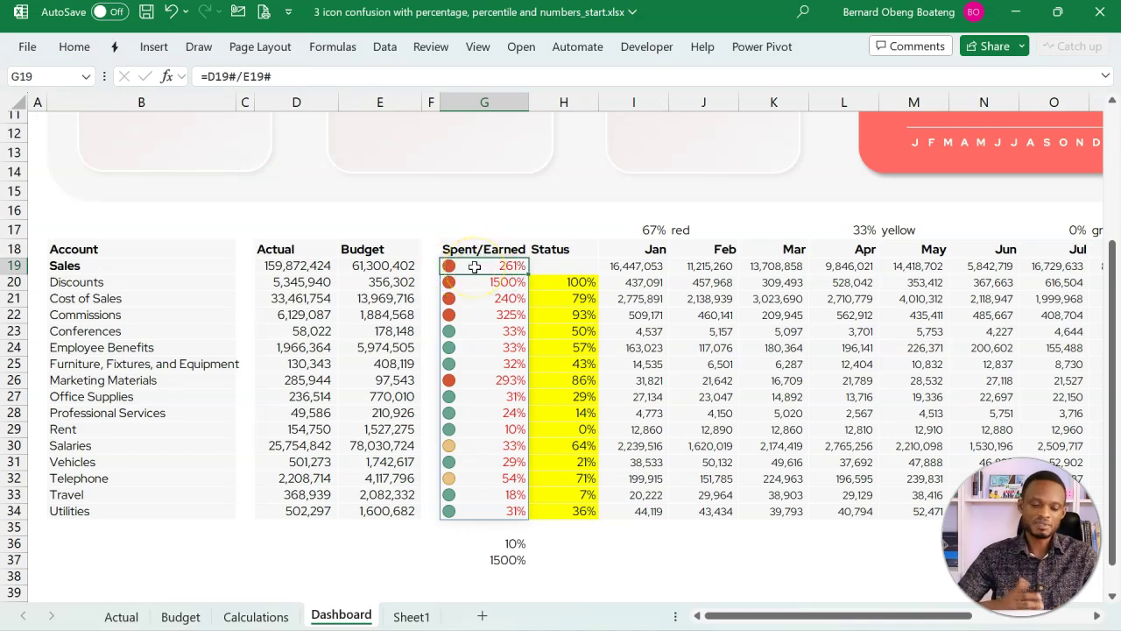
pyautogui.click(467, 269)
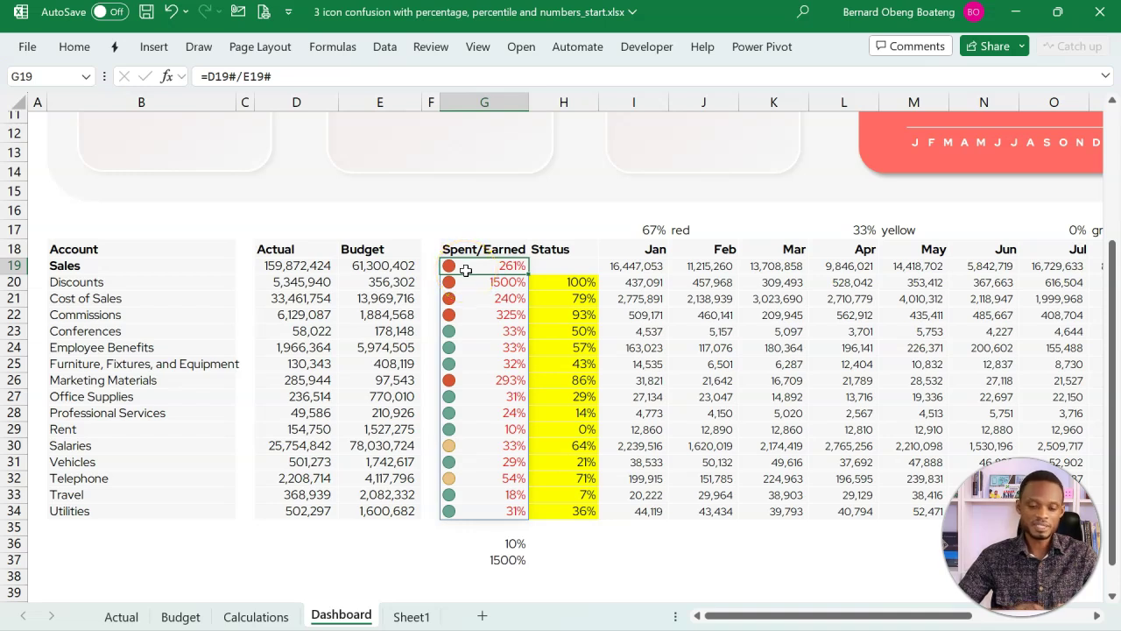
# Change G19's formula to =IF(B19#="Sales",1-D19#/E19#,D19#/E19#) so Sales is inverted
pyautogui.click(208, 76)
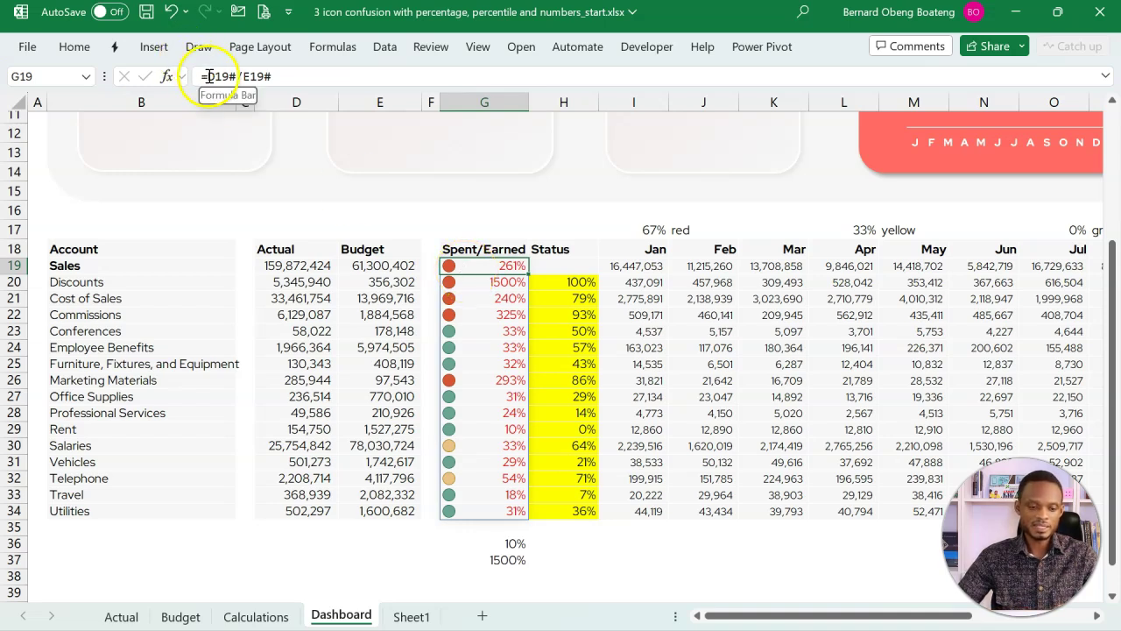
pyautogui.click(154, 270)
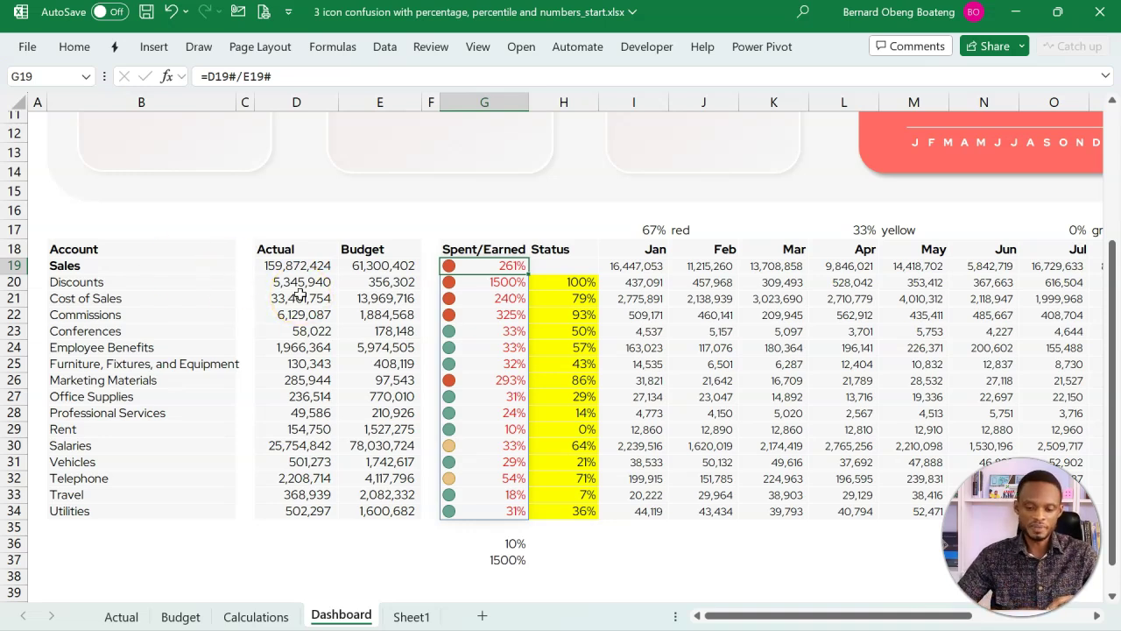
pyautogui.click(206, 76)
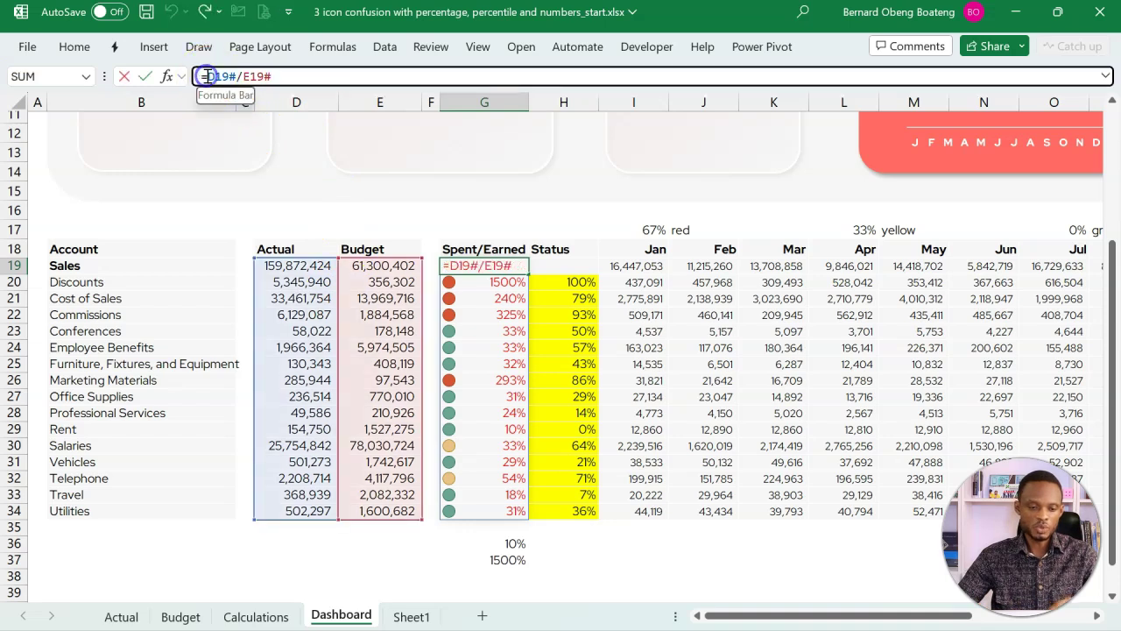
pyautogui.write('IF(')
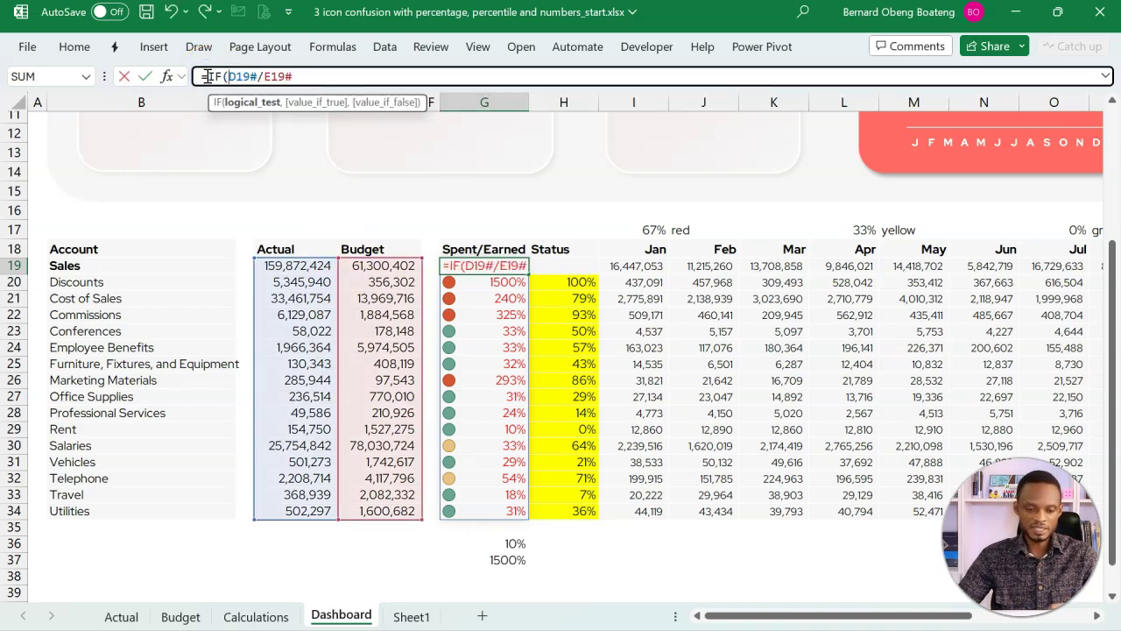
pyautogui.click(146, 265)
pyautogui.write('#')
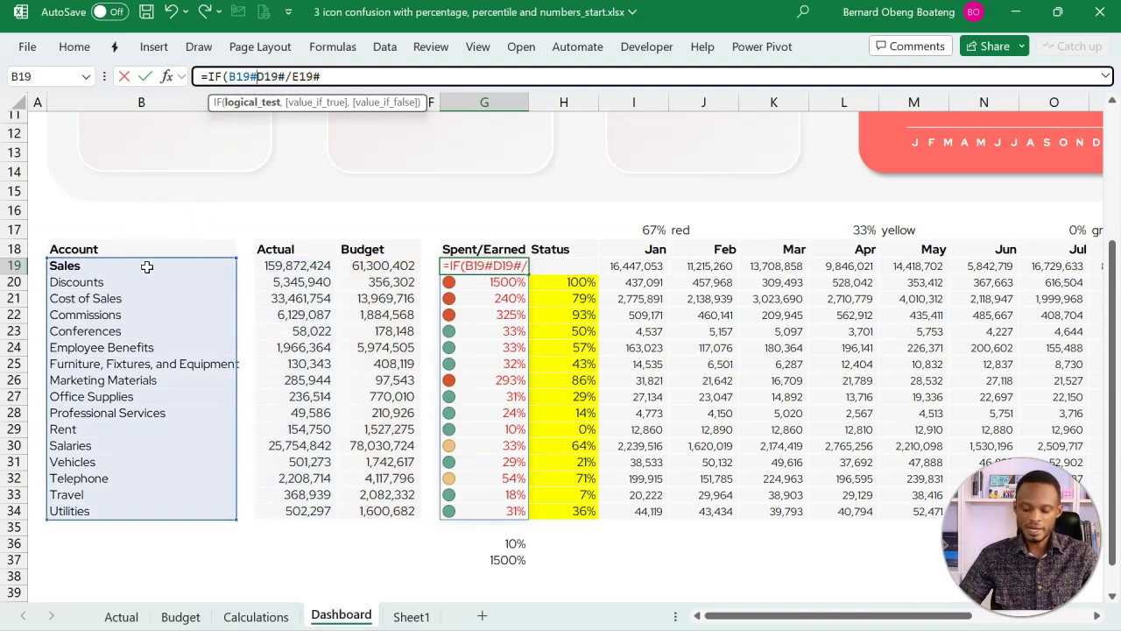
pyautogui.write('=')
pyautogui.write('"Sales')
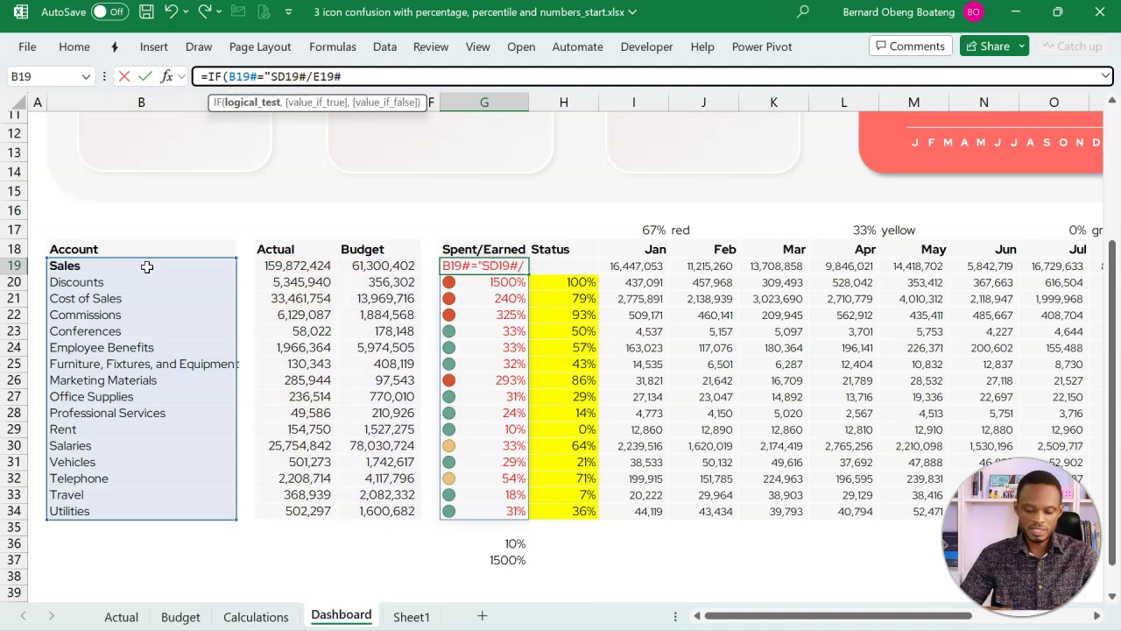
pyautogui.write('",')
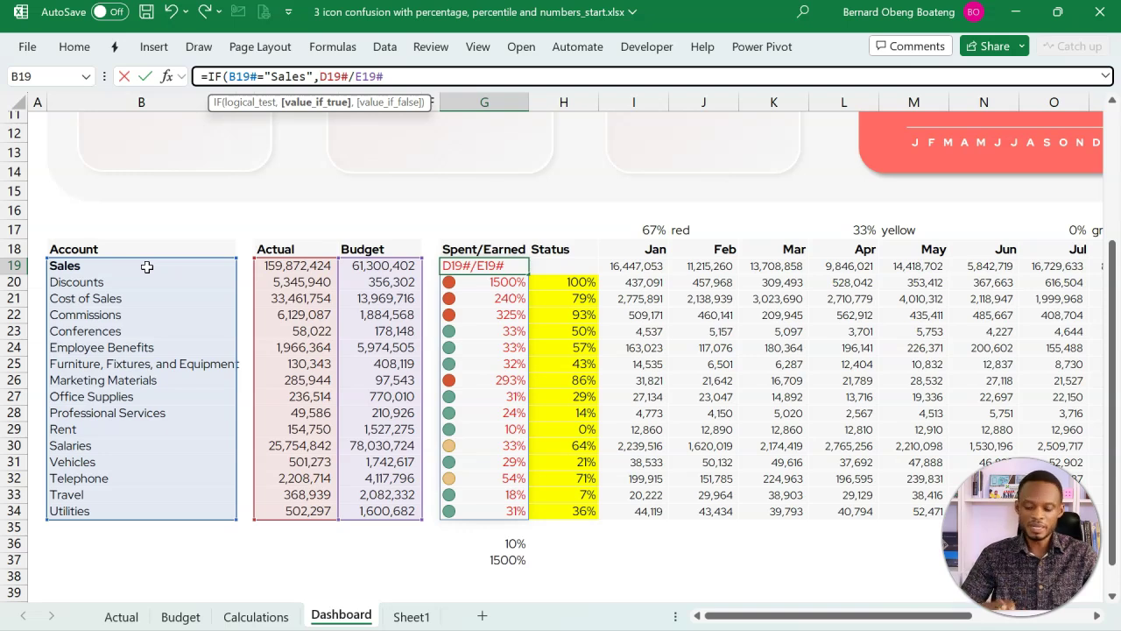
pyautogui.write('1-')
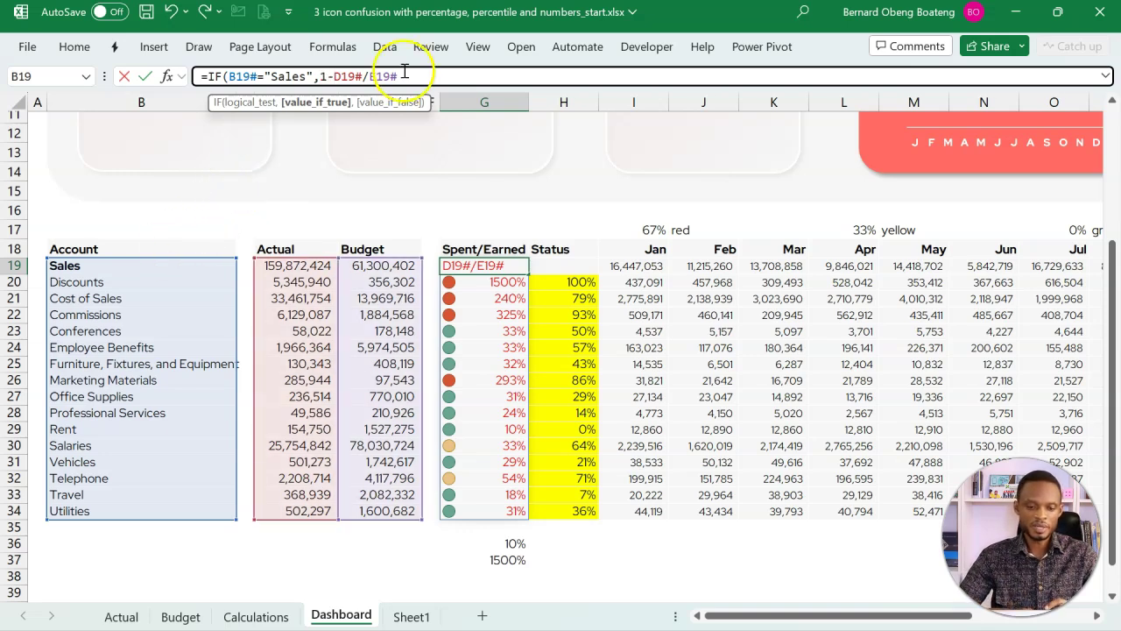
pyautogui.moveTo(400, 76); pyautogui.dragTo(334, 76)
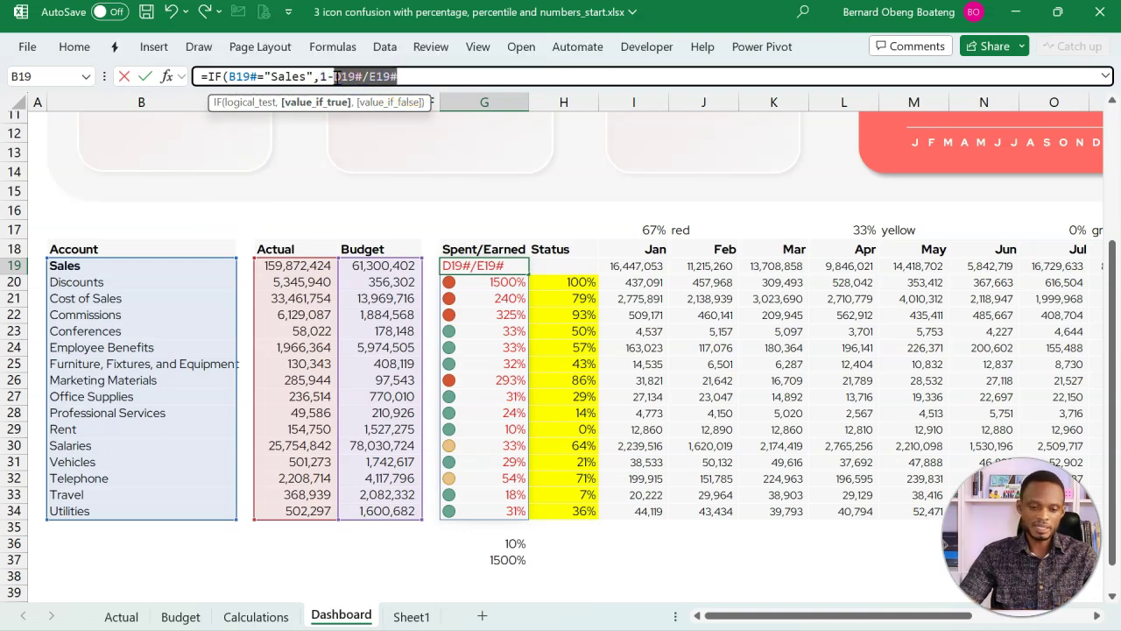
pyautogui.click(412, 72)
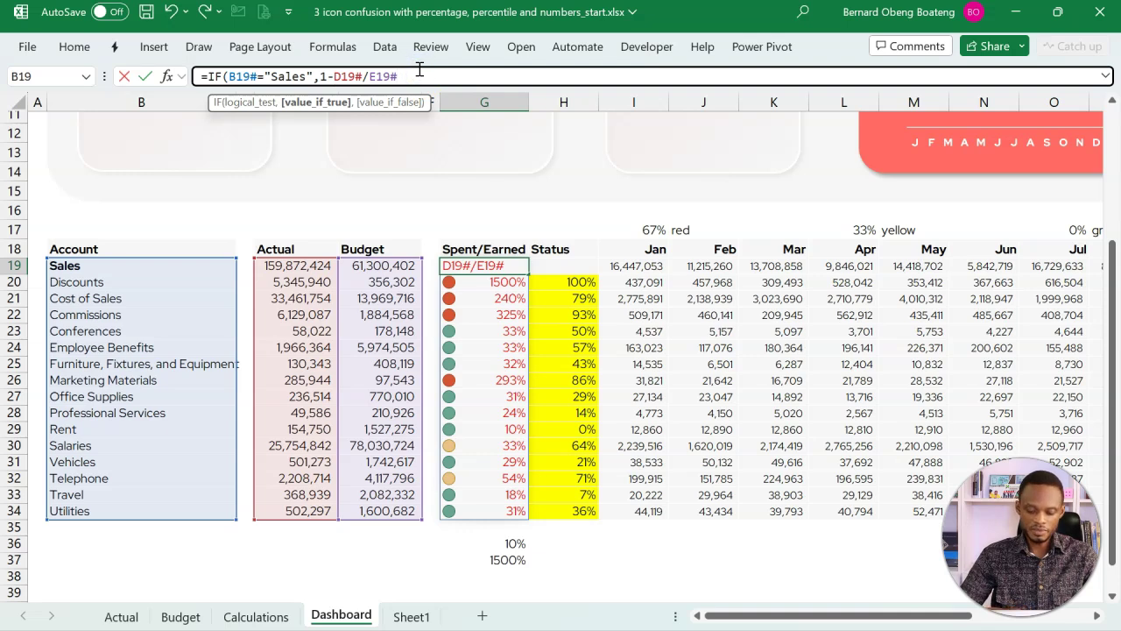
pyautogui.write(',')
pyautogui.hotkey('ctrl', 'v')
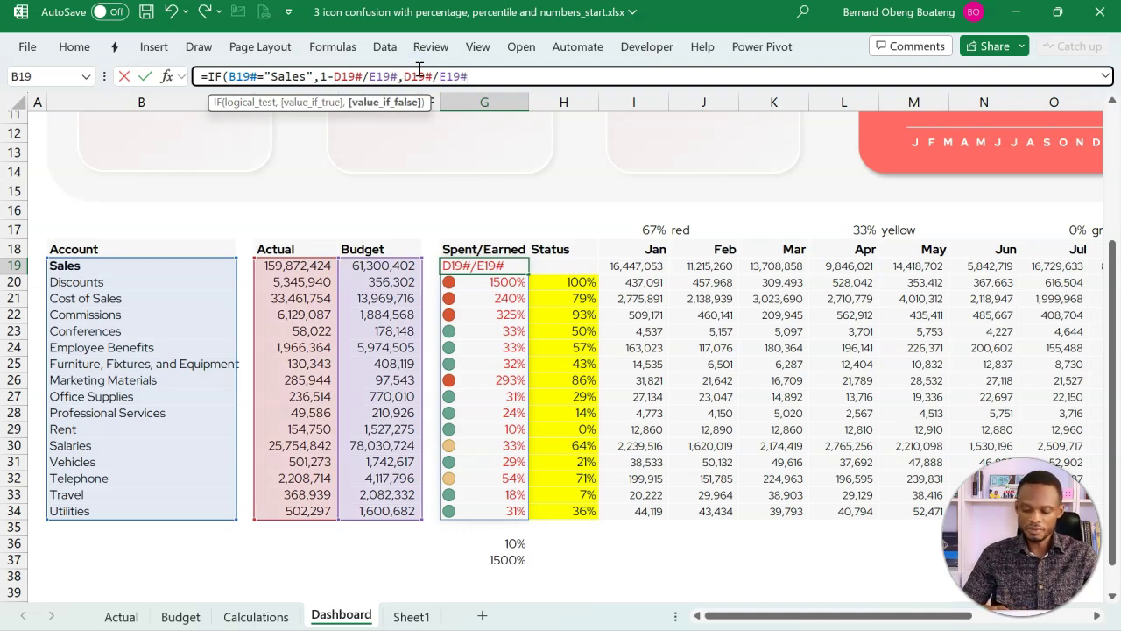
pyautogui.write(')')
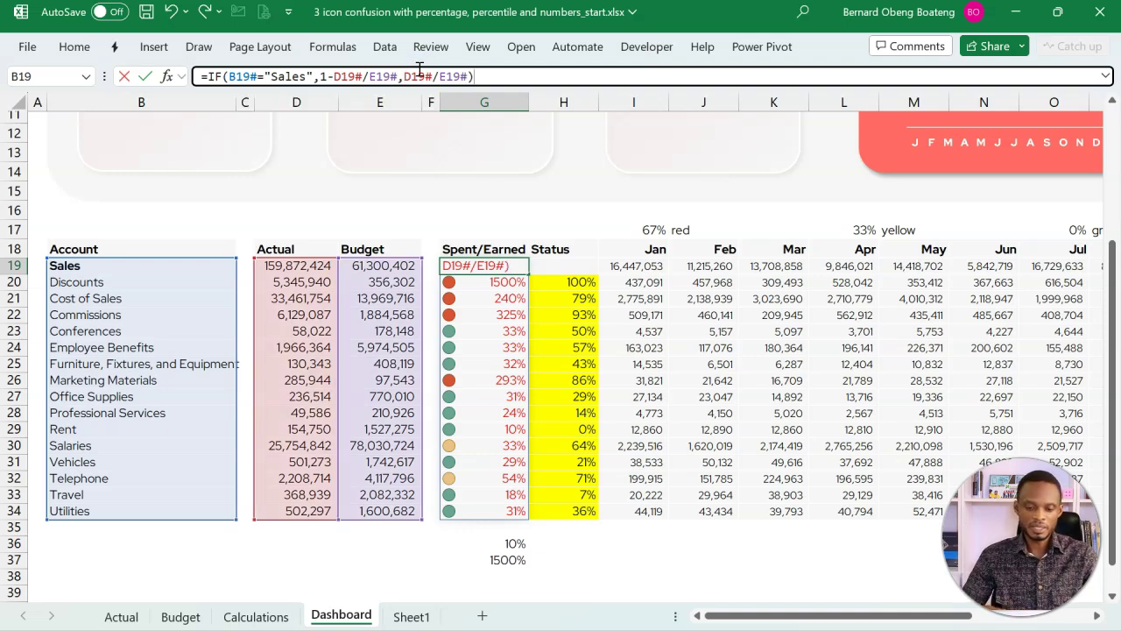
pyautogui.press('Return')
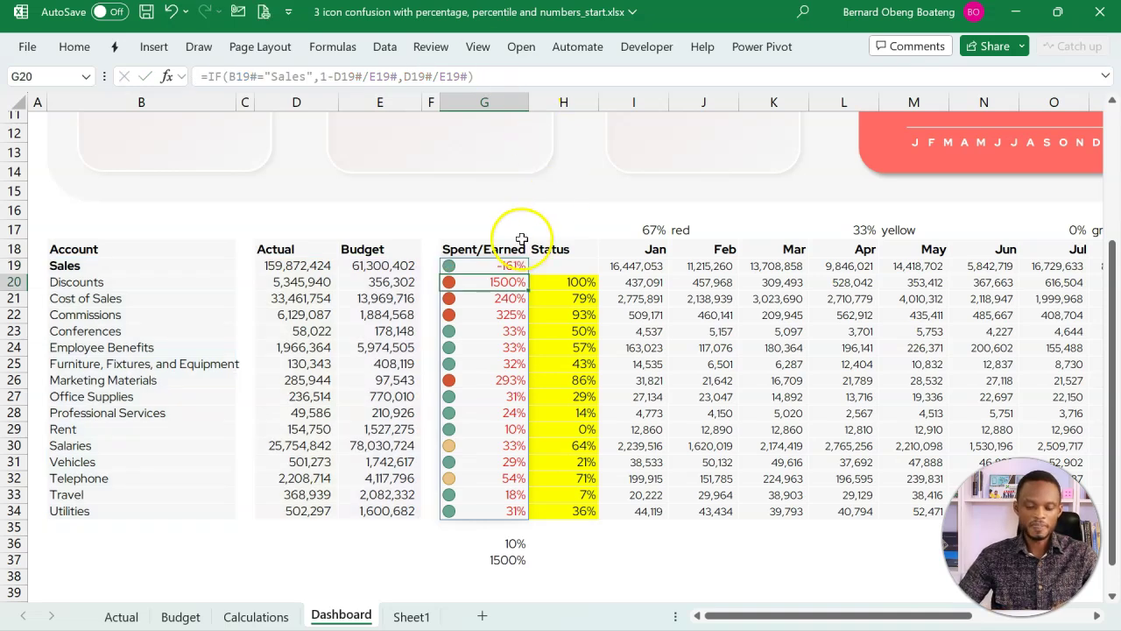
pyautogui.click(506, 265)
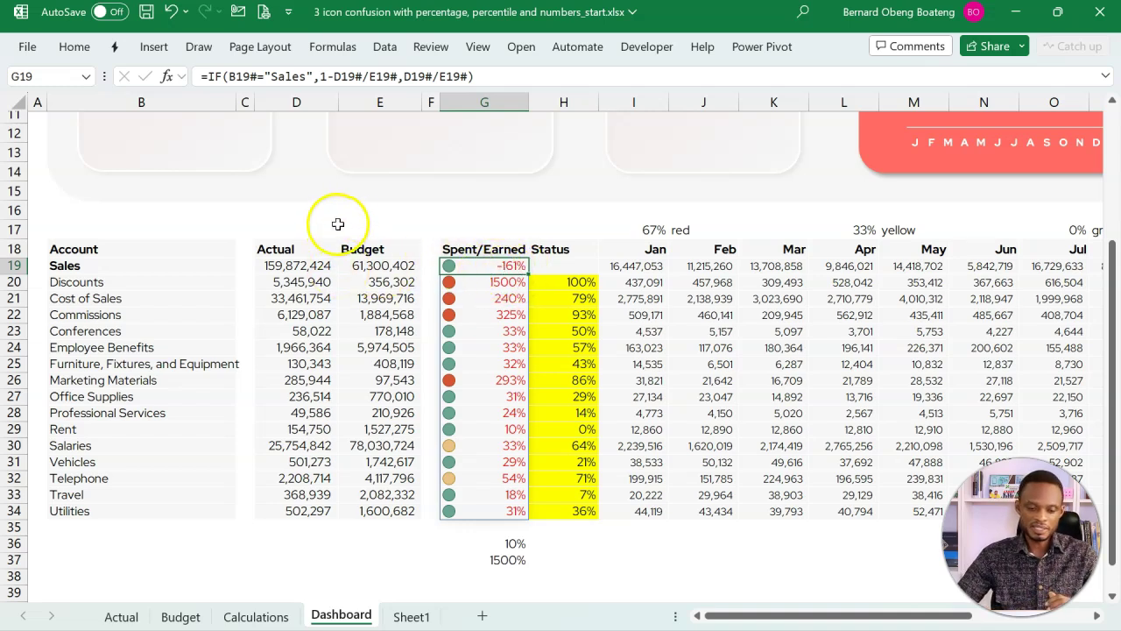
# Enter the check formula =D19/E19-1 in E17, then return to G19
pyautogui.click(355, 229)
pyautogui.press('F2')
pyautogui.write('=')
pyautogui.click(298, 267)
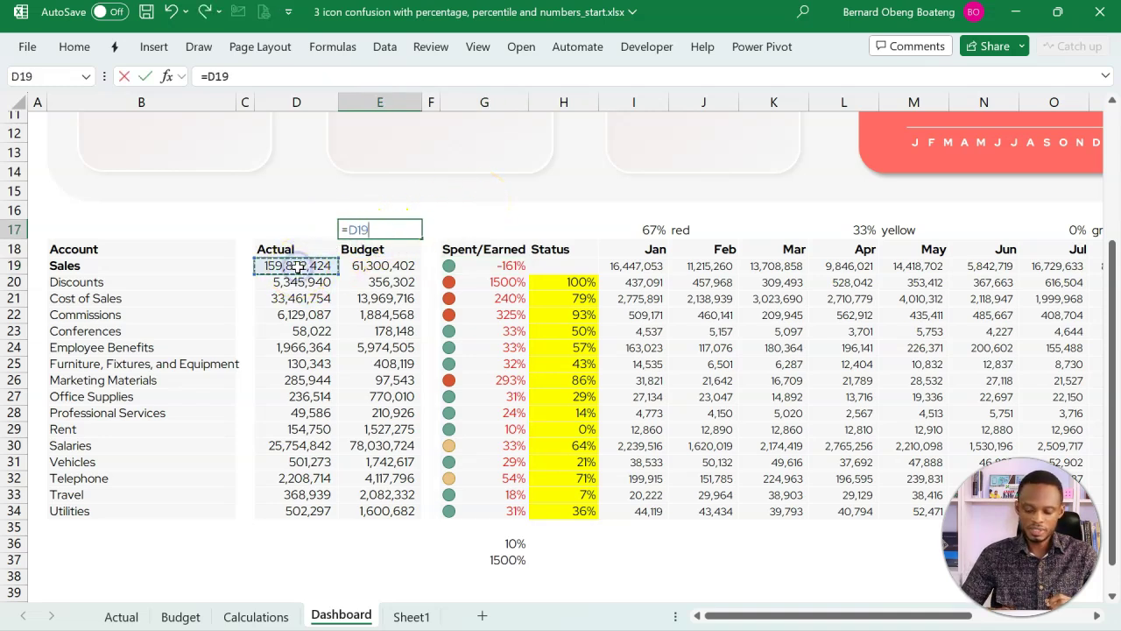
pyautogui.write('/')
pyautogui.click(361, 266)
pyautogui.write('-1')
pyautogui.press('Return')
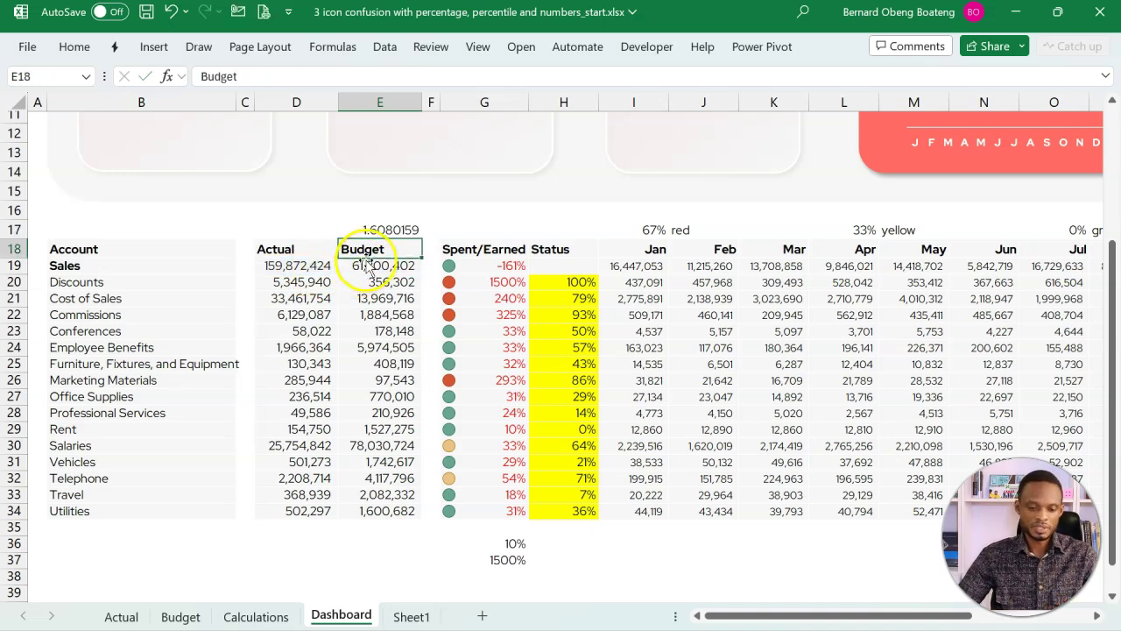
pyautogui.click(395, 226)
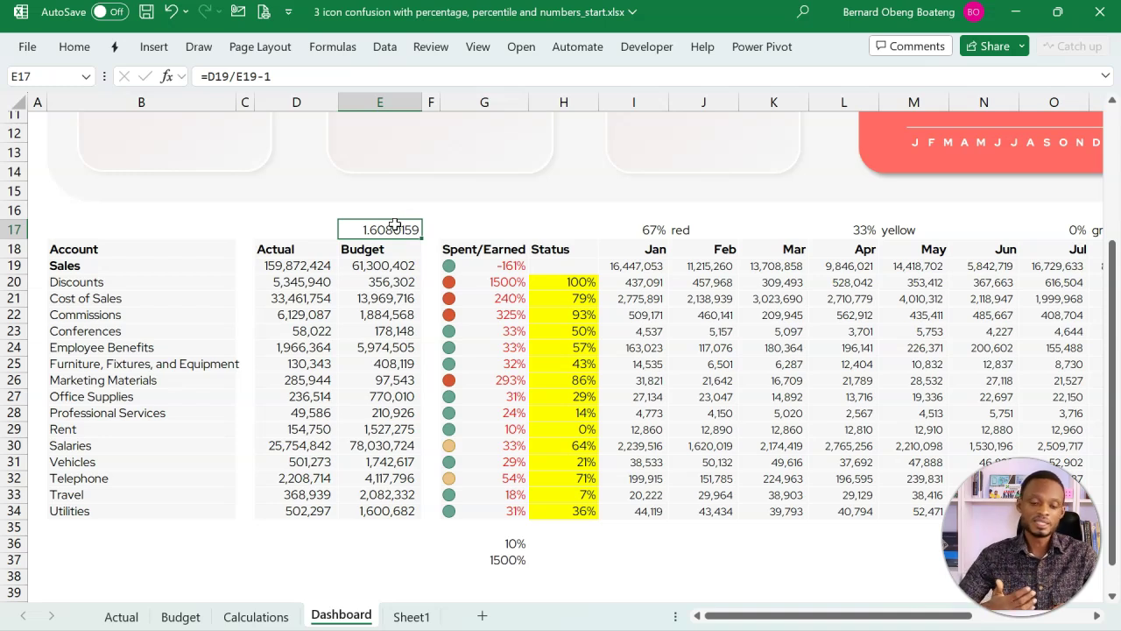
pyautogui.click(473, 265)
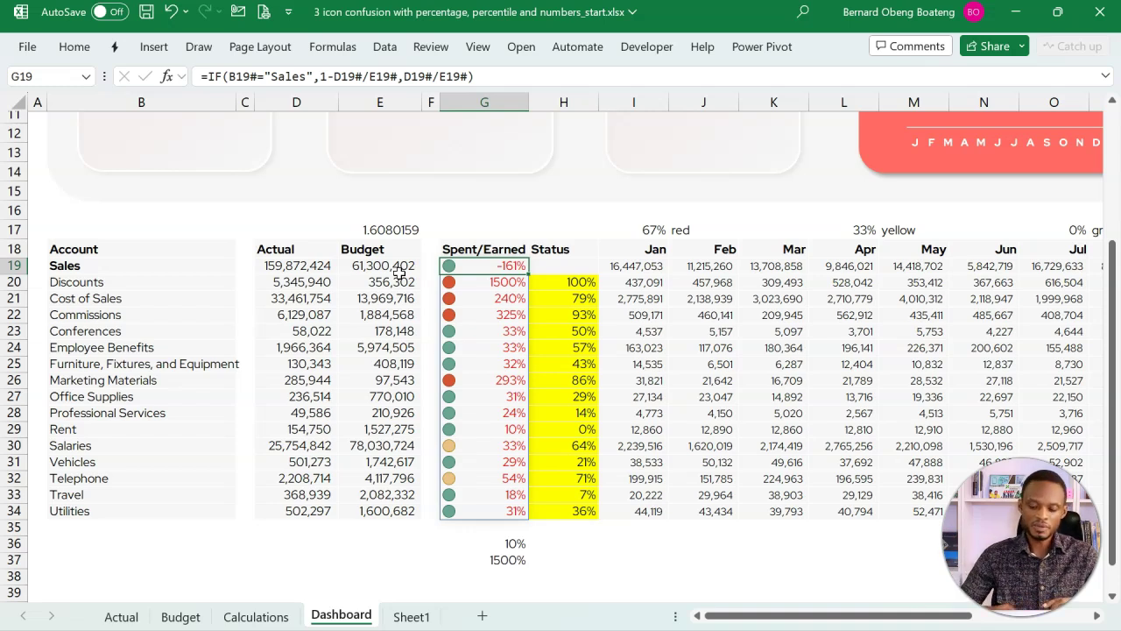
# Turn on Show Icon Only in the icon rule for Spent/Earned cells G19:G34
pyautogui.click(495, 271)
pyautogui.moveTo(495, 271); pyautogui.dragTo(495, 511)
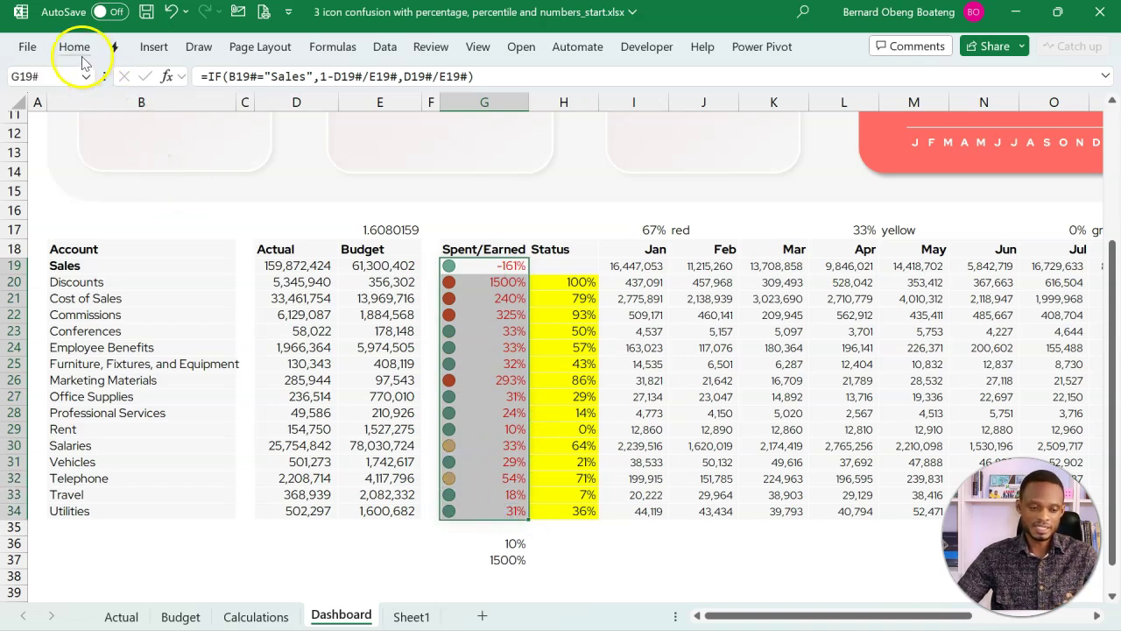
pyautogui.click(77, 50)
pyautogui.click(598, 74)
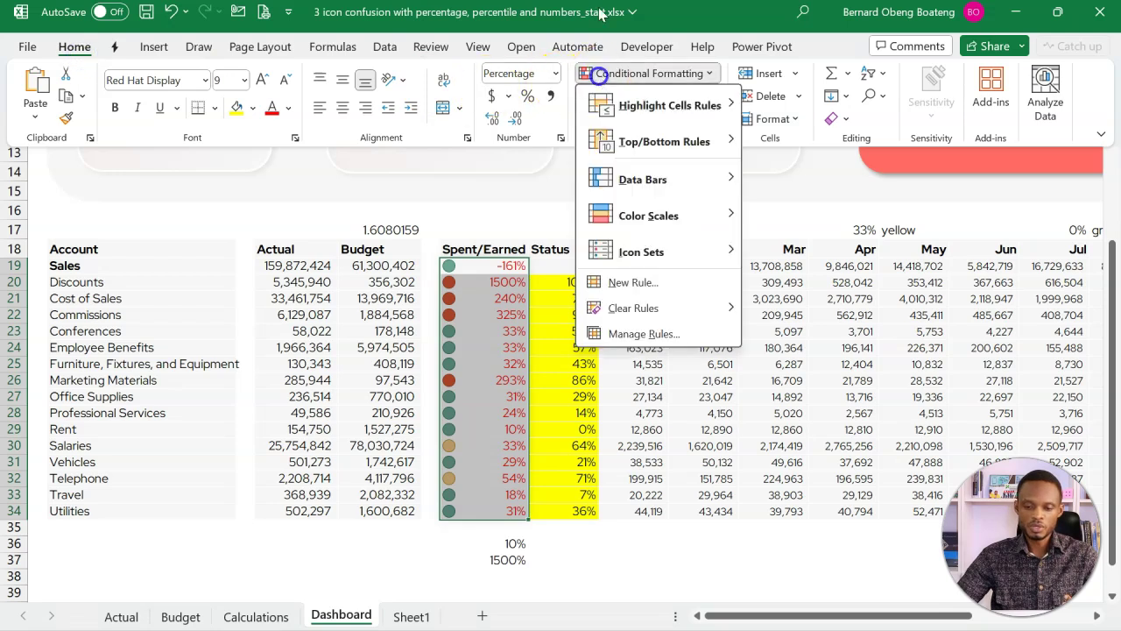
pyautogui.click(619, 333)
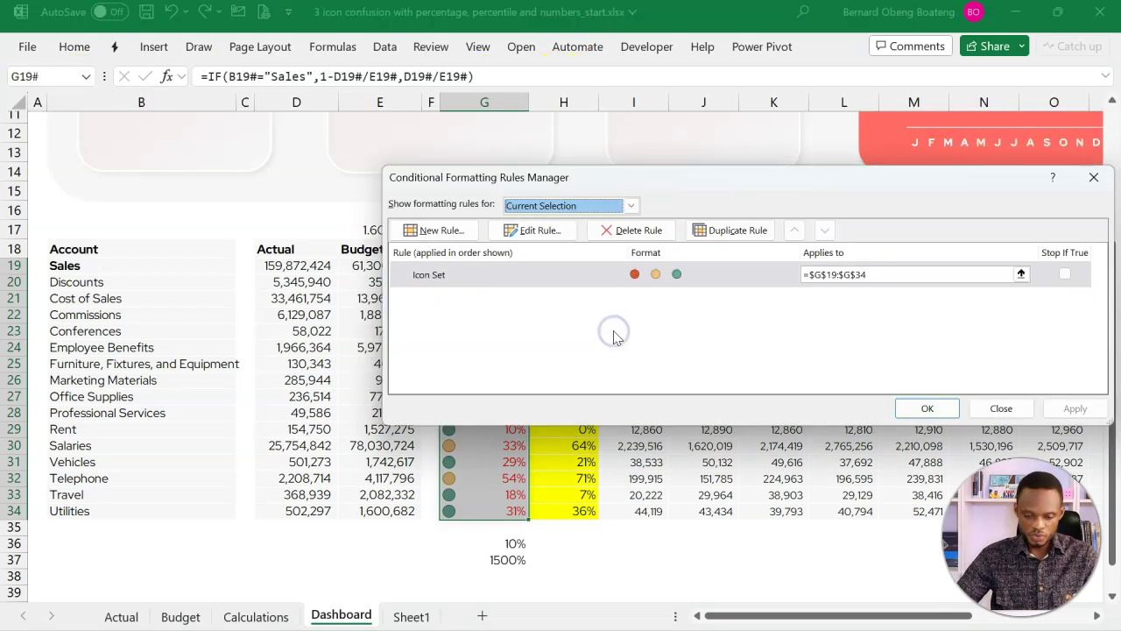
pyautogui.click(537, 278)
pyautogui.click(535, 229)
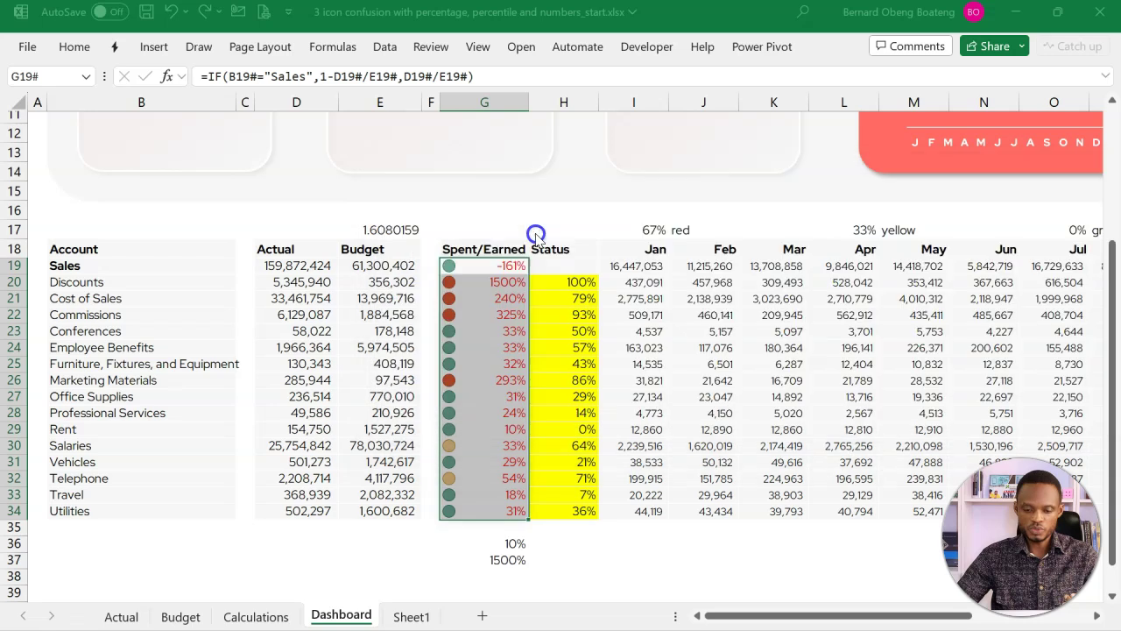
pyautogui.click(722, 321)
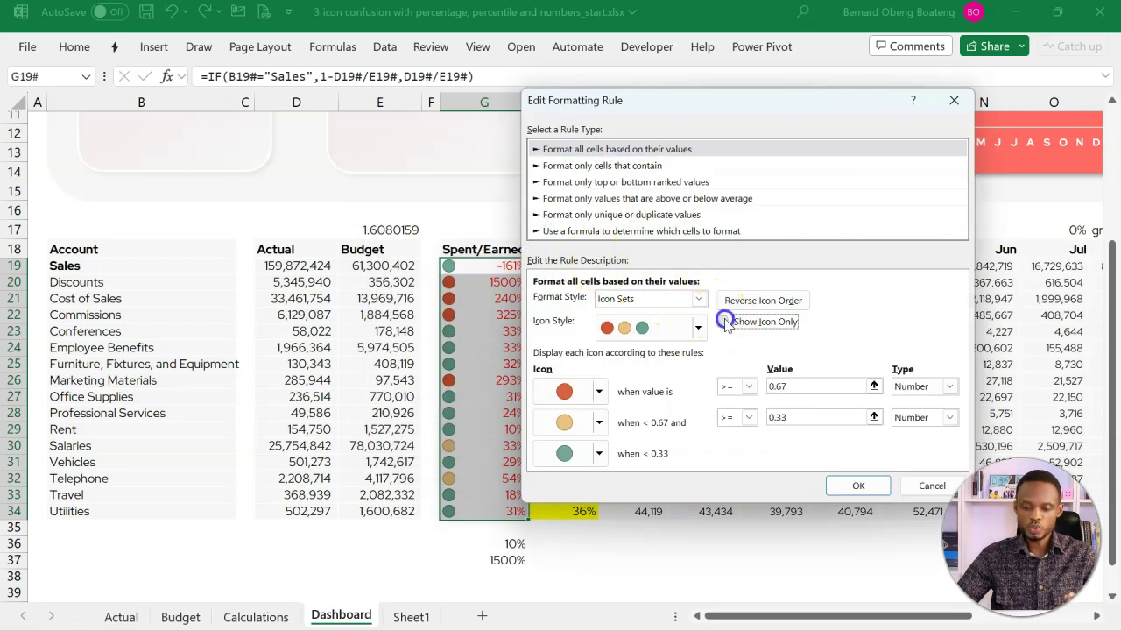
pyautogui.click(854, 485)
pyautogui.click(1073, 408)
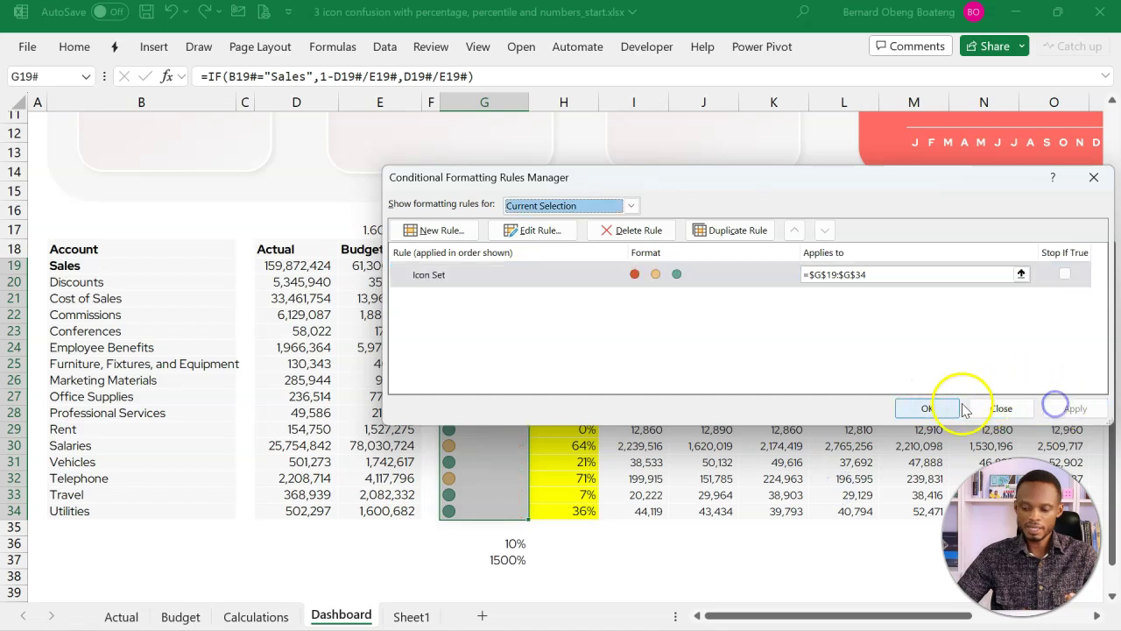
pyautogui.click(932, 409)
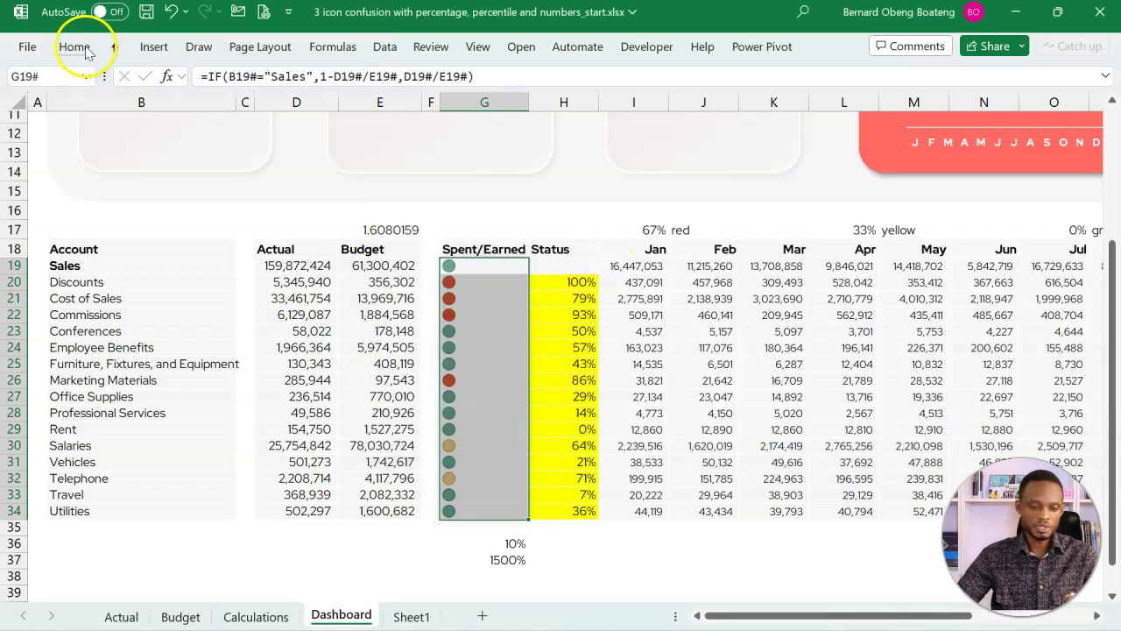
# Centre the traffic-light icons within the Spent/Earned cells
pyautogui.click(75, 46)
pyautogui.click(342, 107)
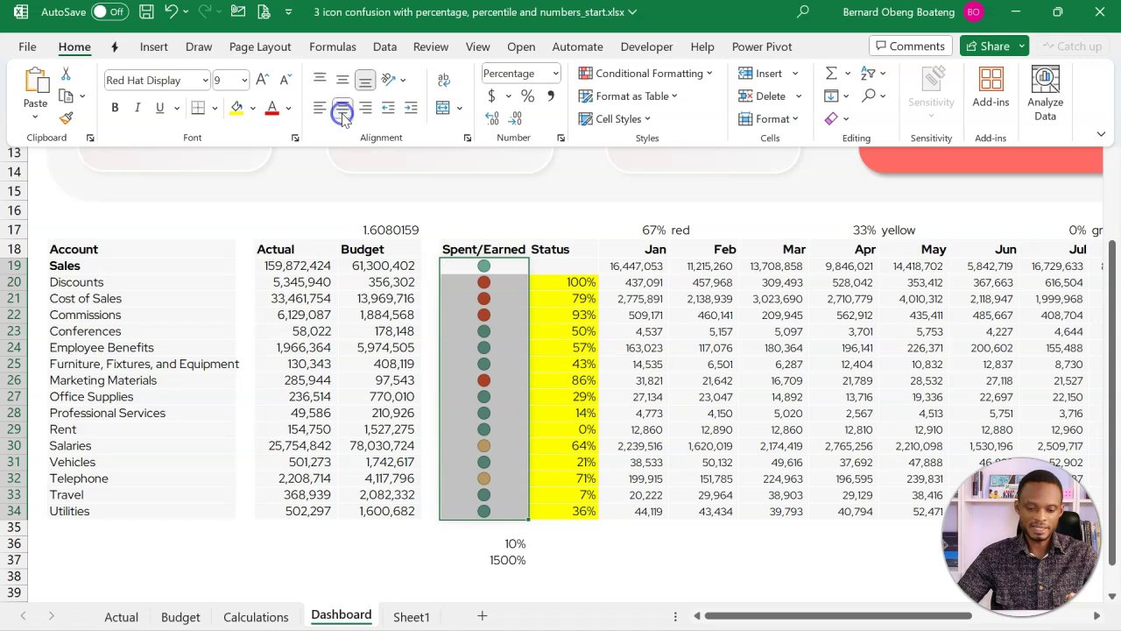
pyautogui.click(516, 307)
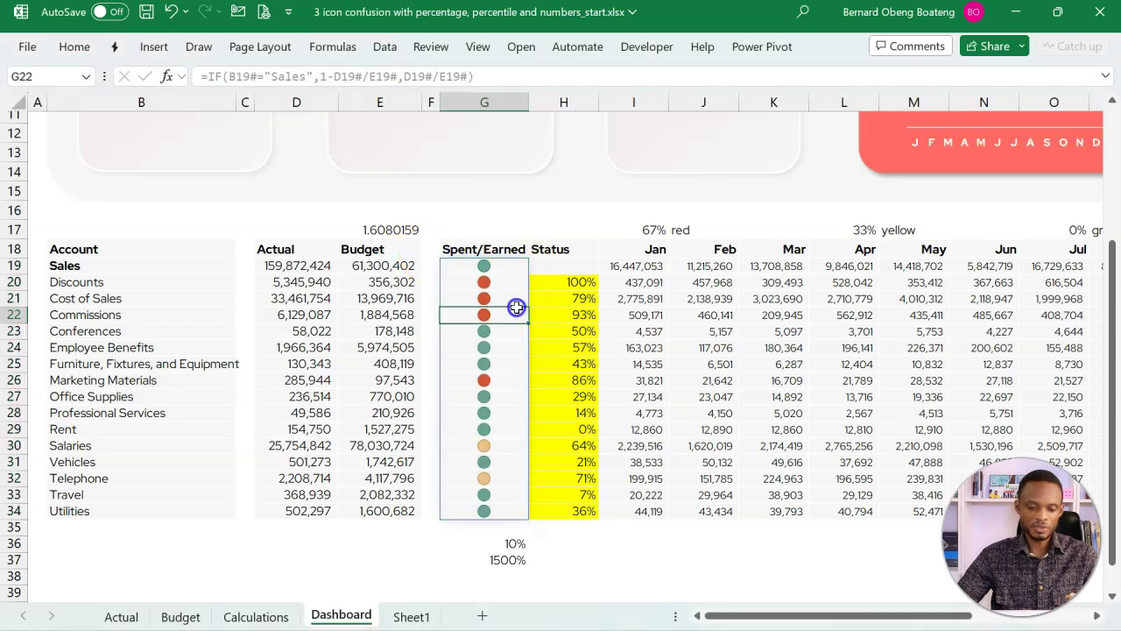